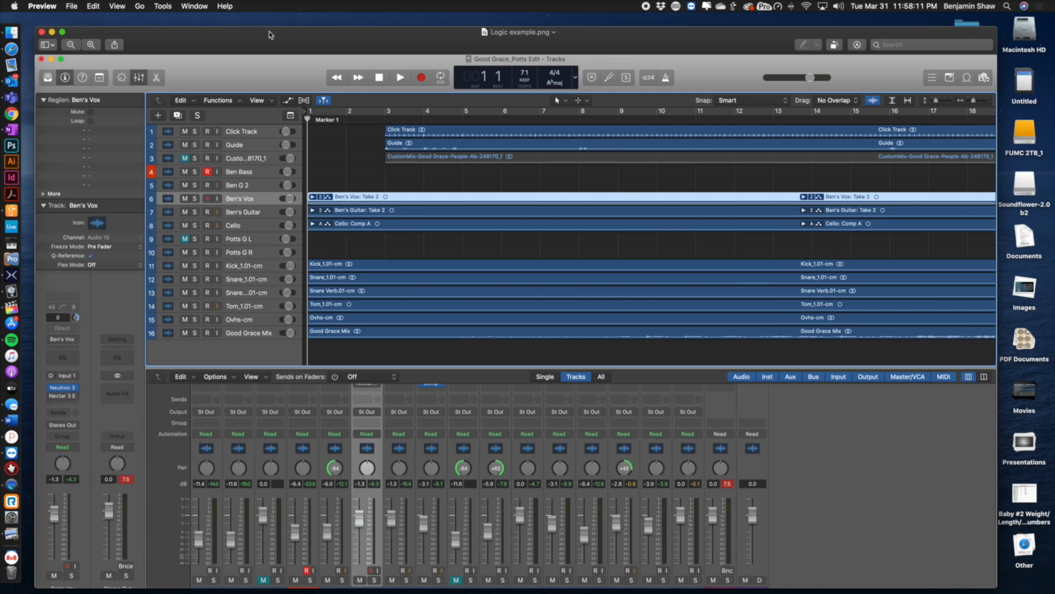
Close the image preview and open Finder to Dropbox's Charts, MW Virtual Band Master Folder, 3-29-20 folder
click(38, 33)
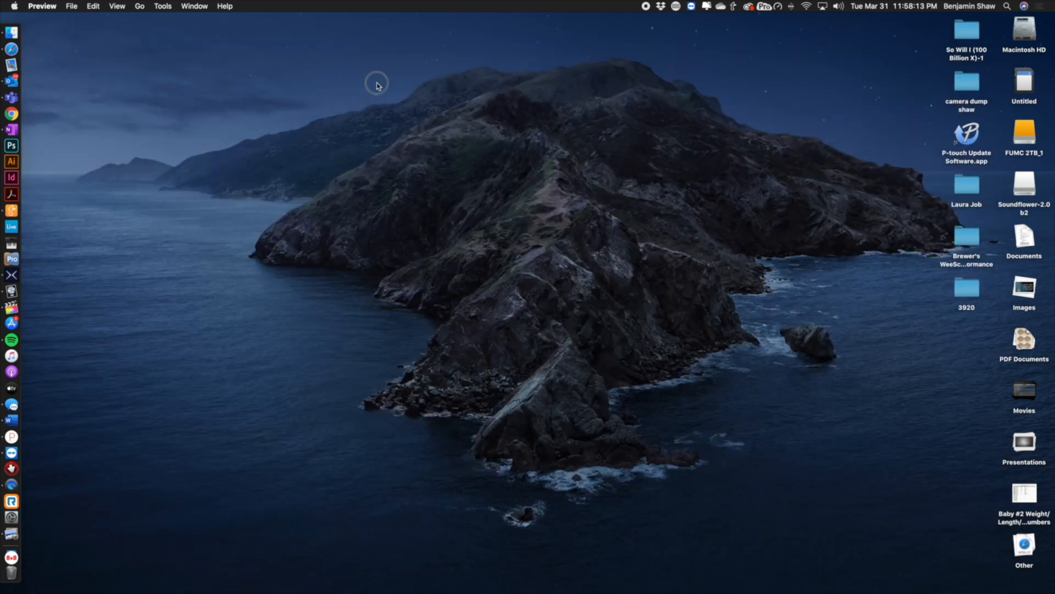
click(12, 32)
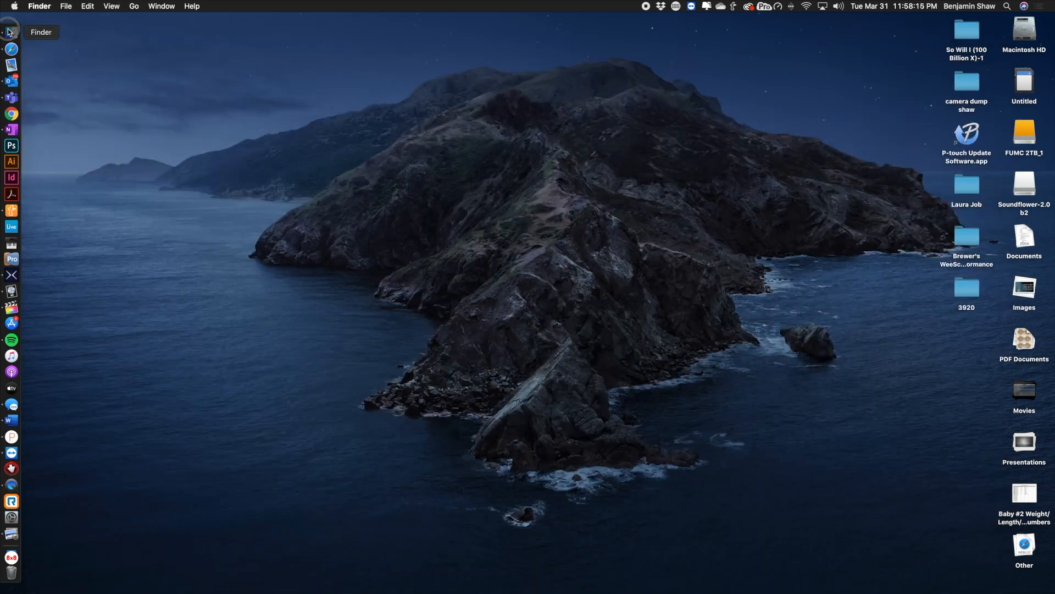
click(193, 233)
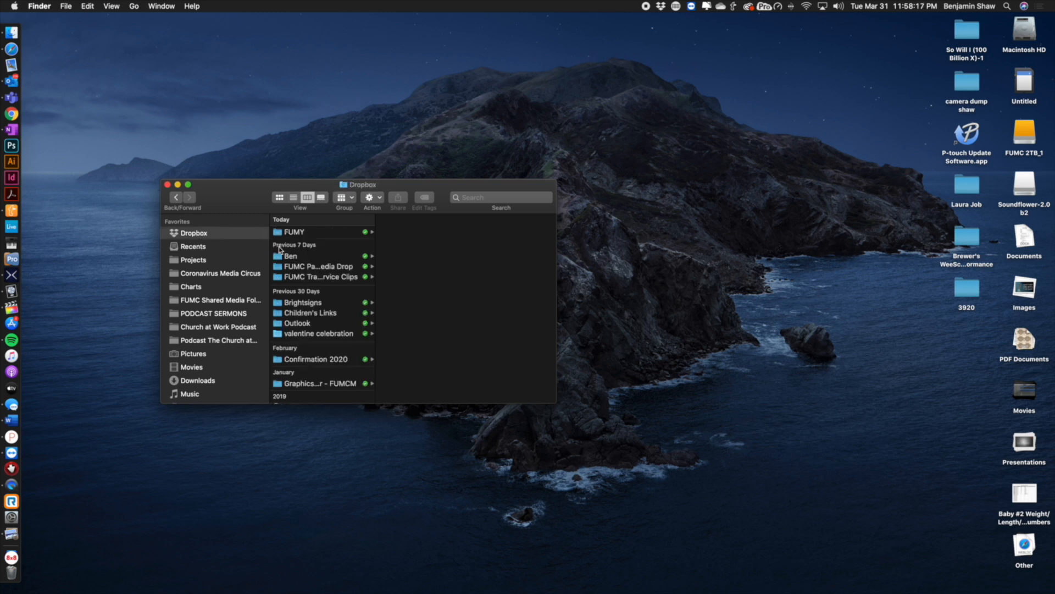
click(188, 287)
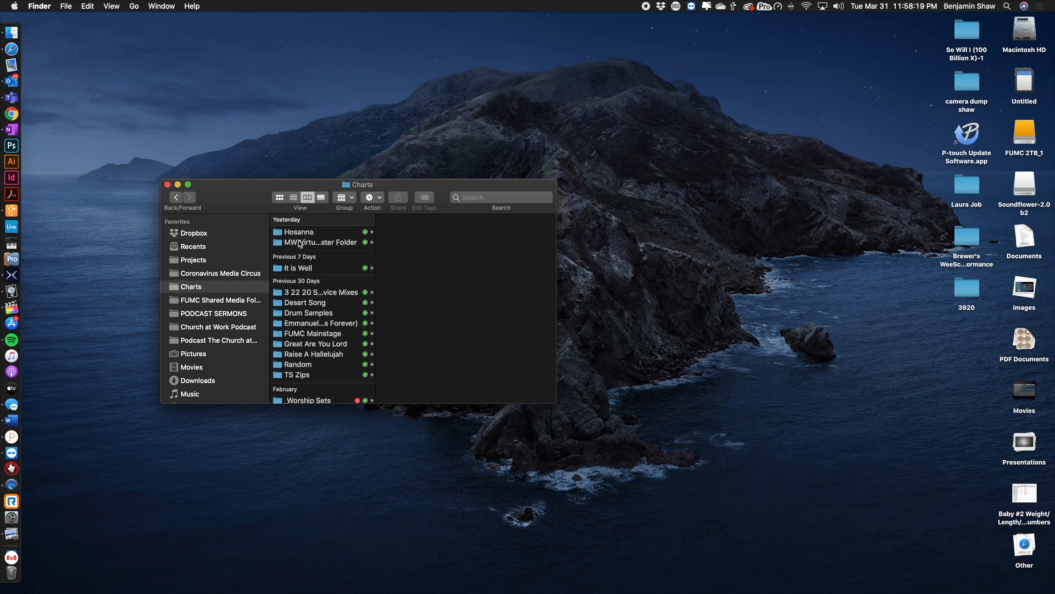
click(301, 243)
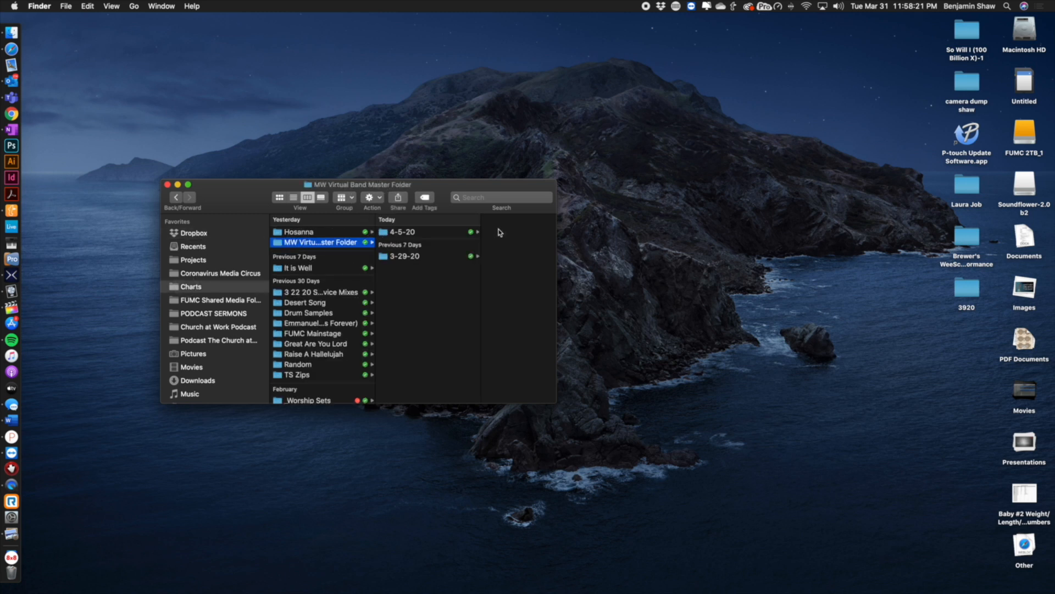
click(406, 258)
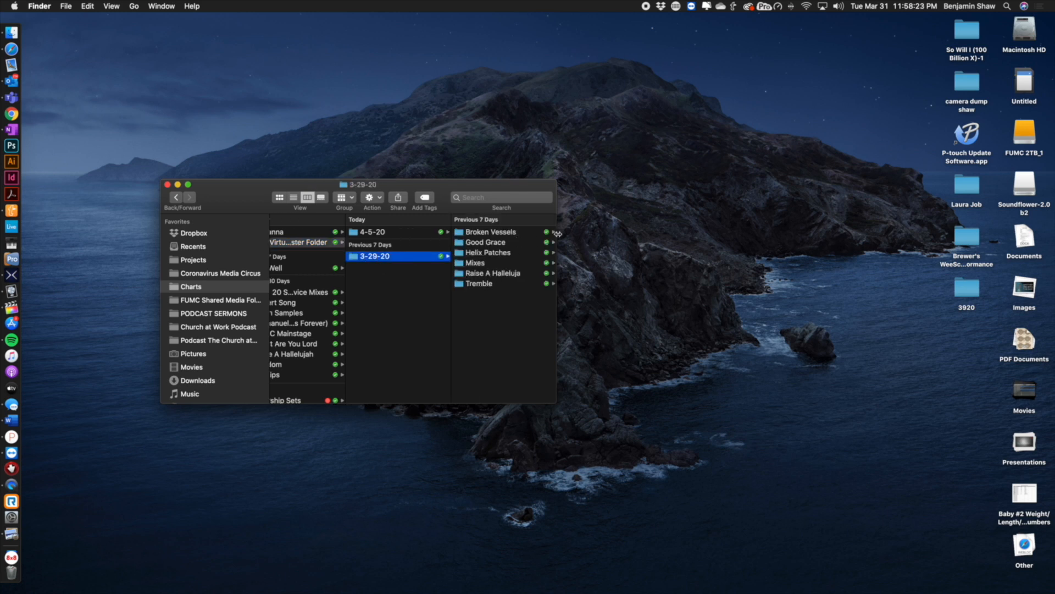
Browse the Broken Vessels, Good Grace and Mixes song folders' Logic projects and mixes, then close the window
click(529, 234)
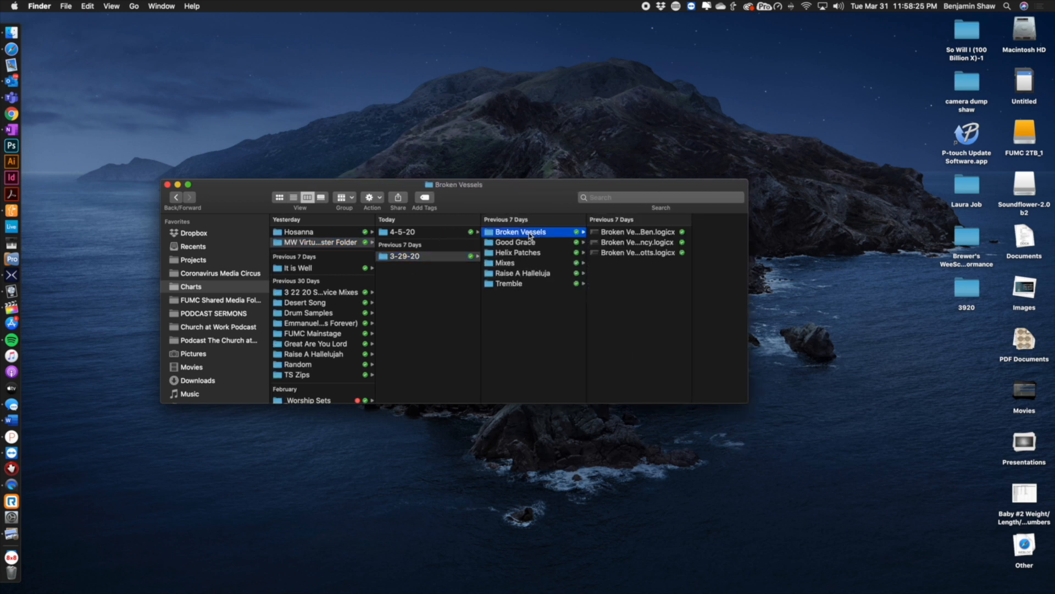
click(535, 243)
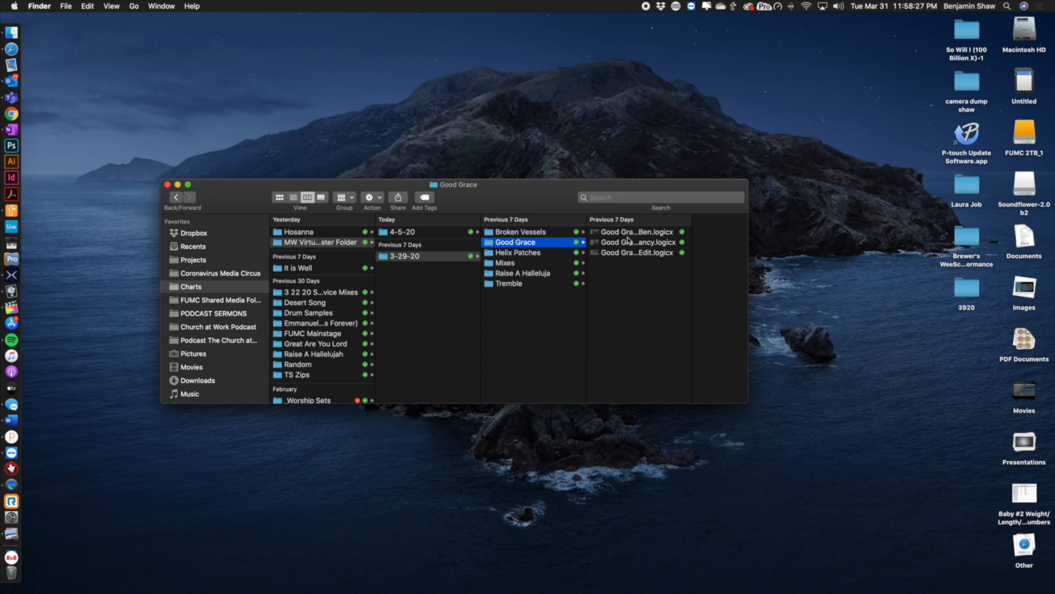
drag(692, 268, 746, 264)
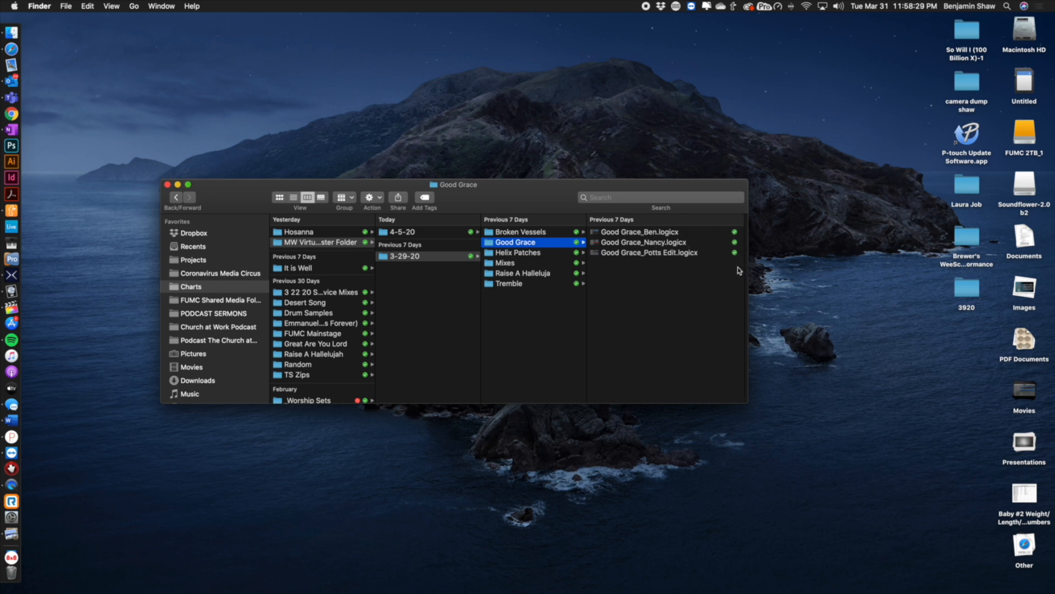
click(616, 234)
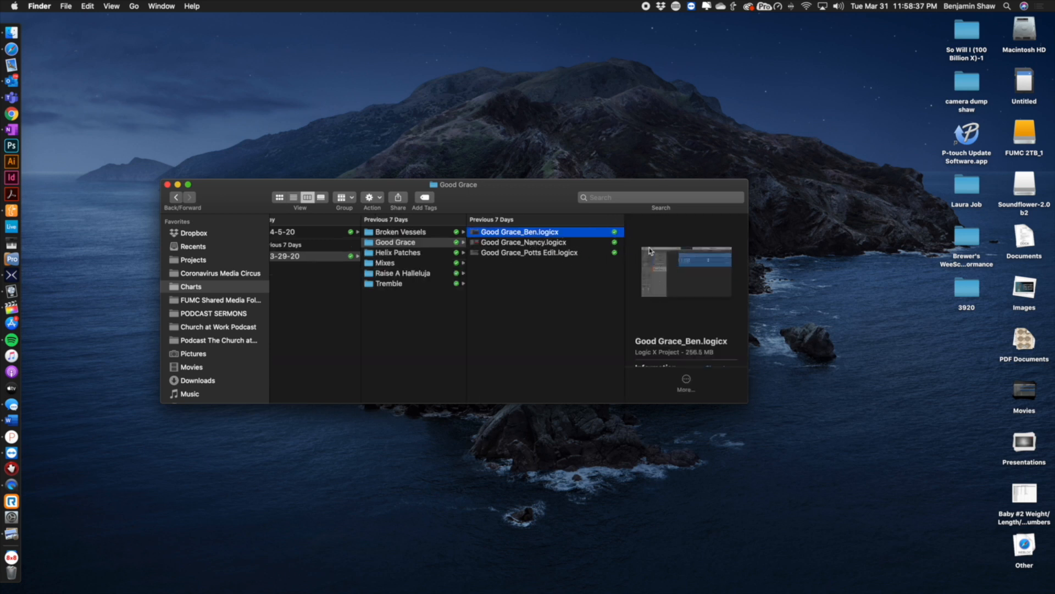
click(399, 264)
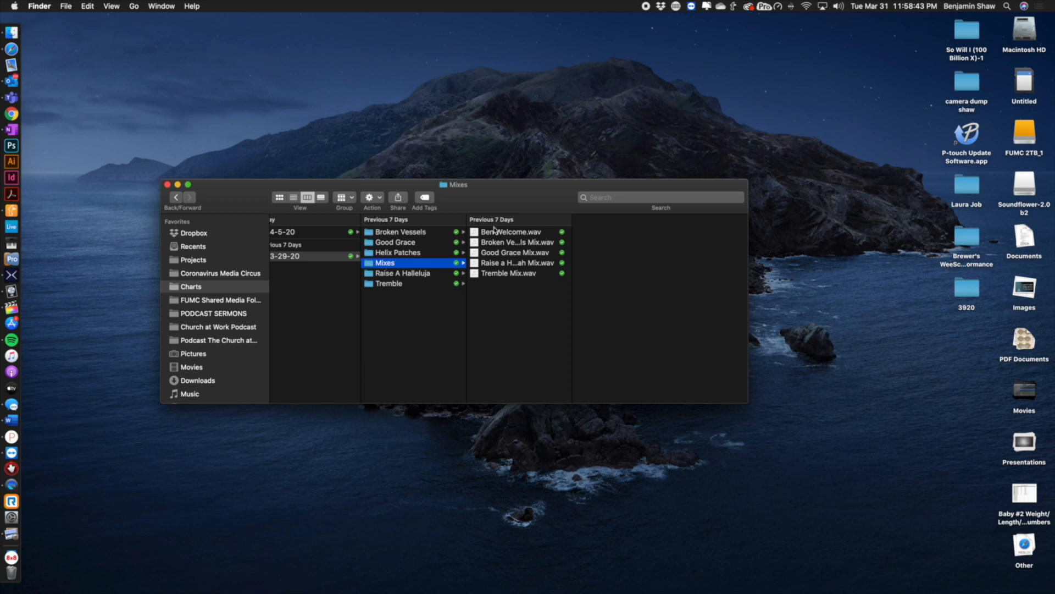
drag(539, 298, 492, 222)
click(511, 304)
click(167, 184)
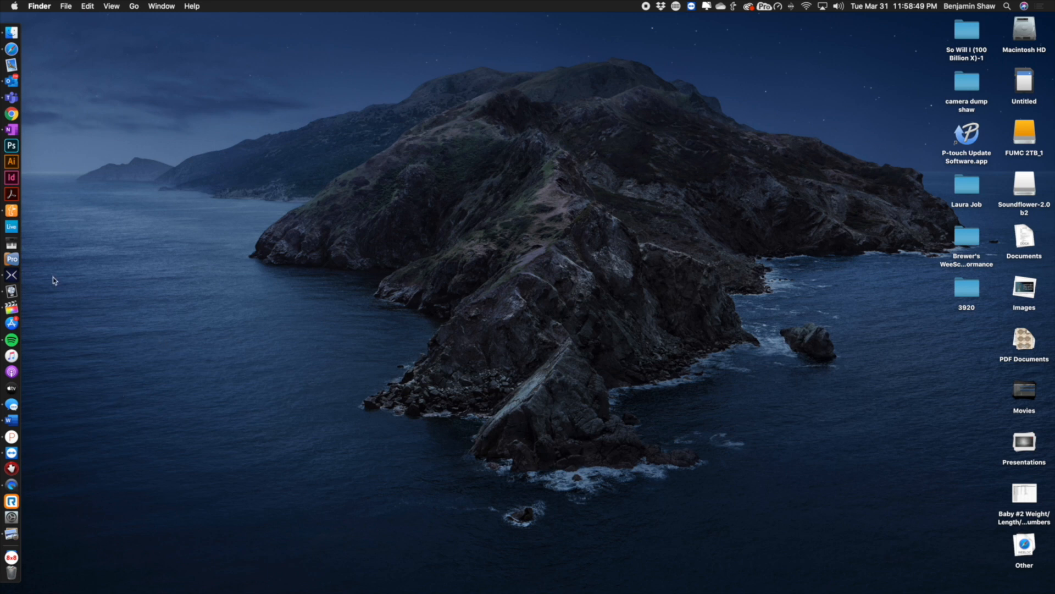
Open a new Finder window and browse the Coronavirus Media Circus folder's Worship Elements, Modern and Traditional Worship subfolders
click(12, 32)
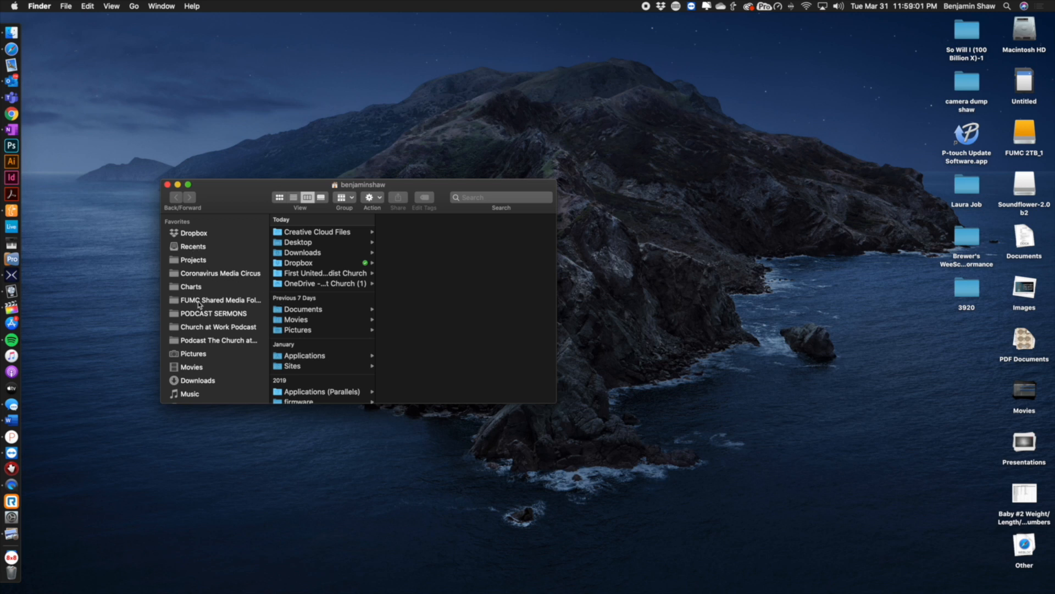
click(204, 273)
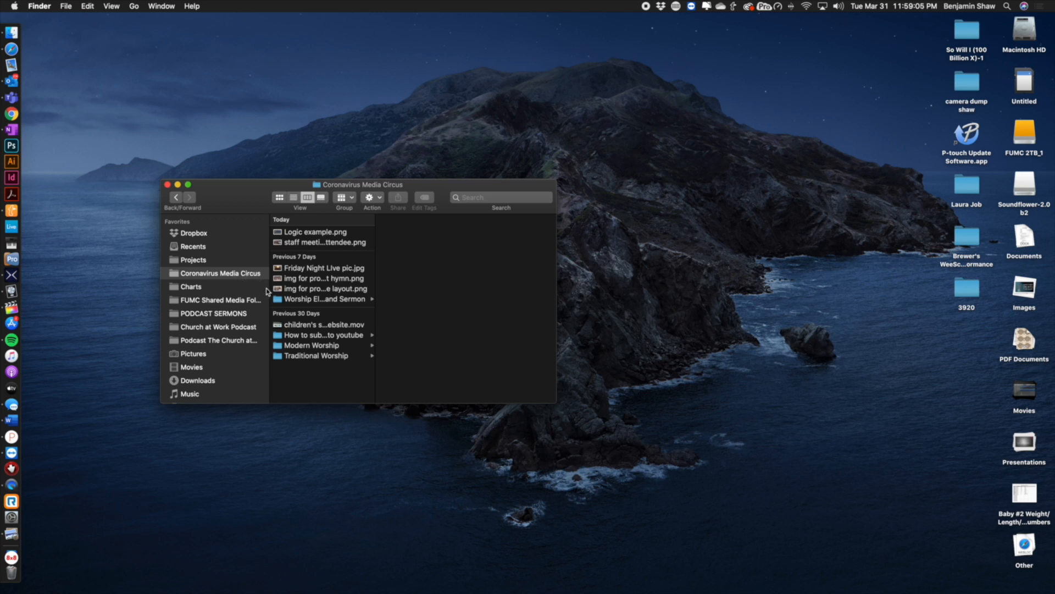
click(303, 300)
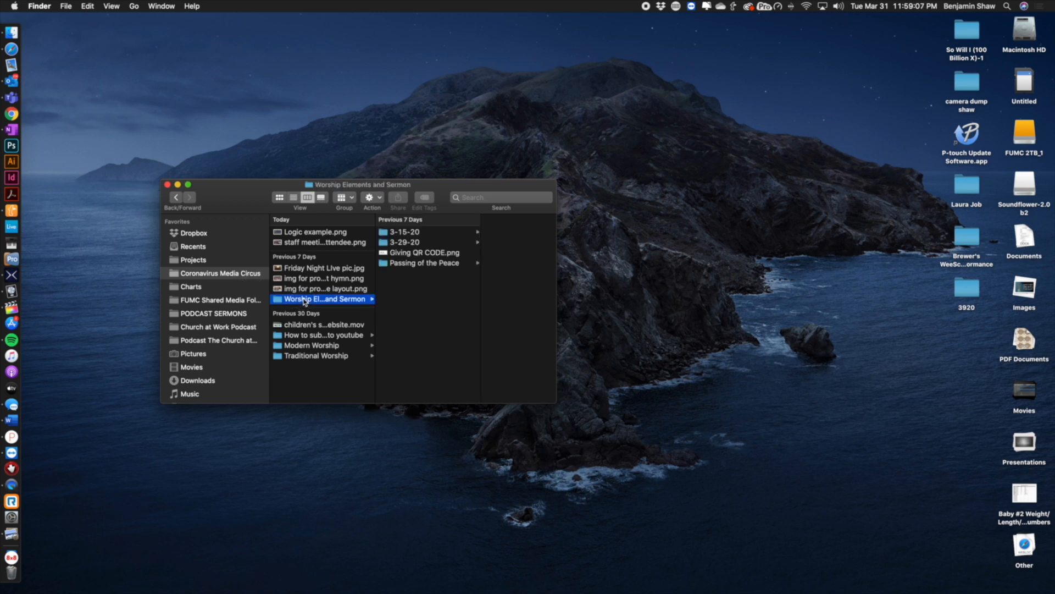
click(327, 346)
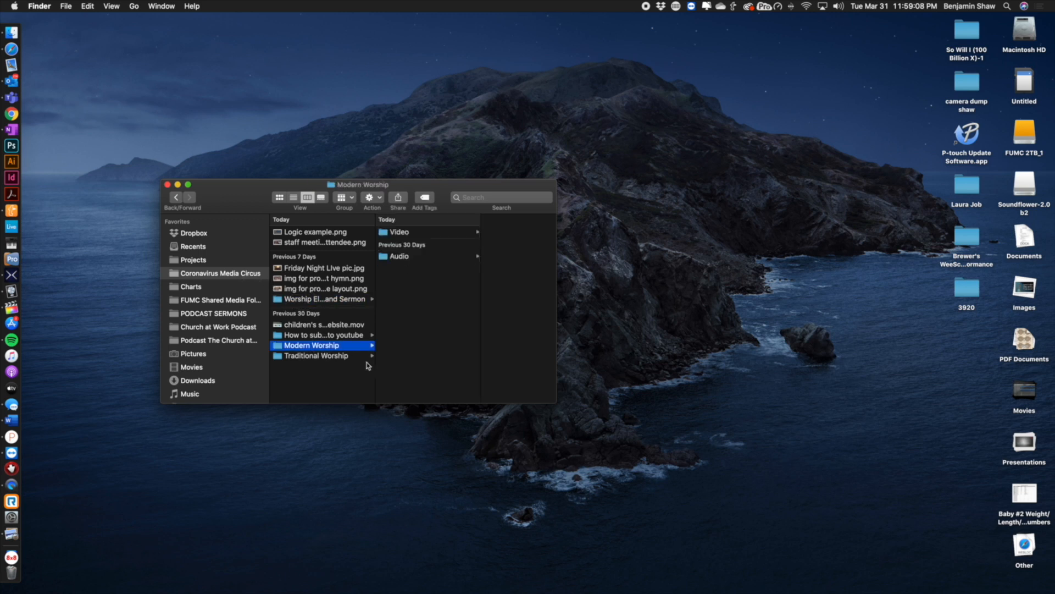
click(317, 356)
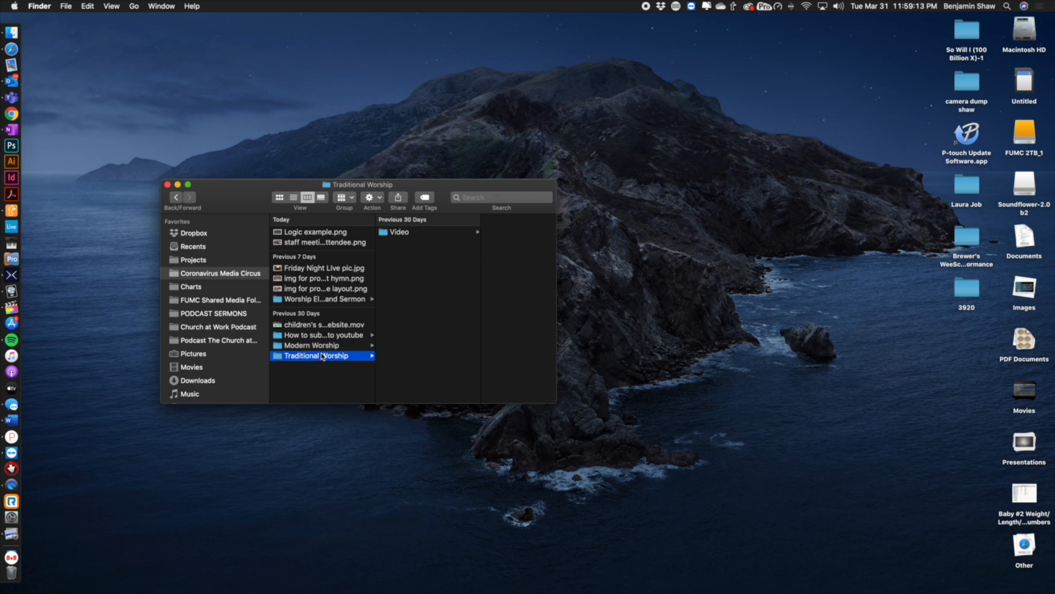
click(331, 346)
Inspect the Modern Worship Video folder's Ben and Laura, Ben Bass and Ben Guitar clips, then close the window
click(397, 234)
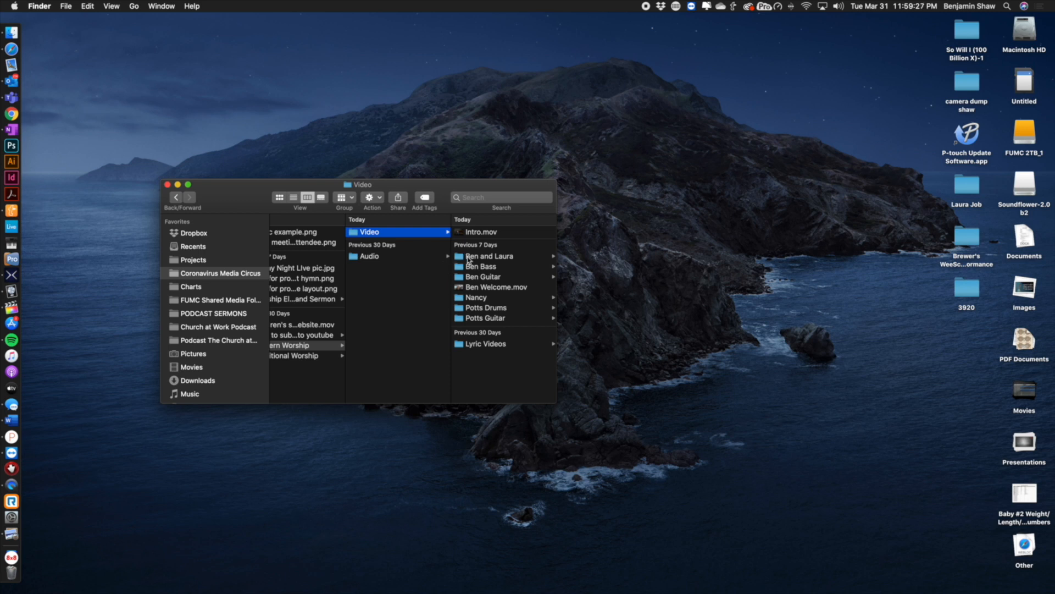
drag(556, 260, 728, 280)
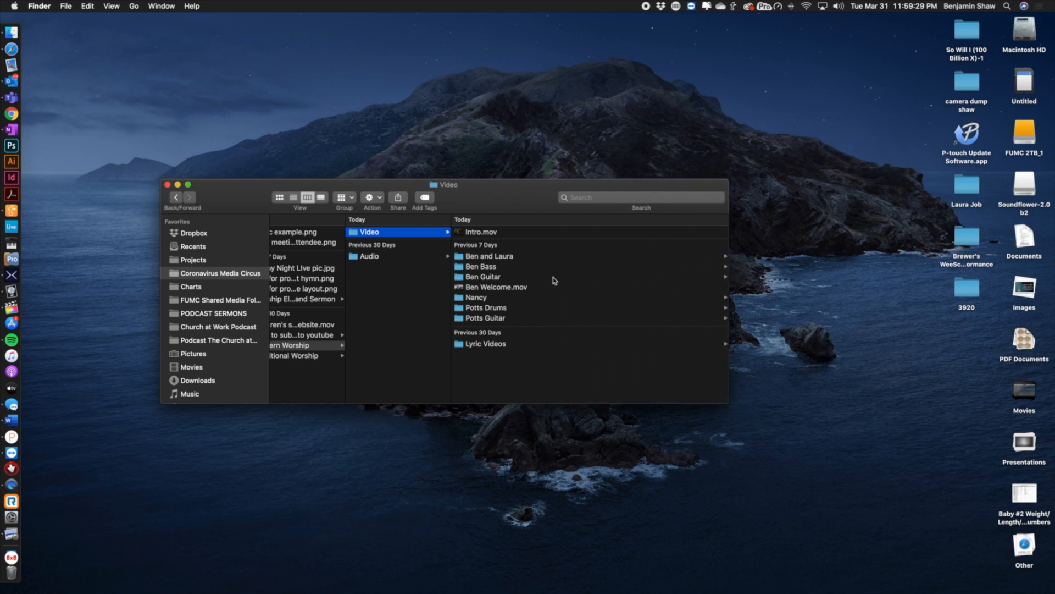
click(477, 257)
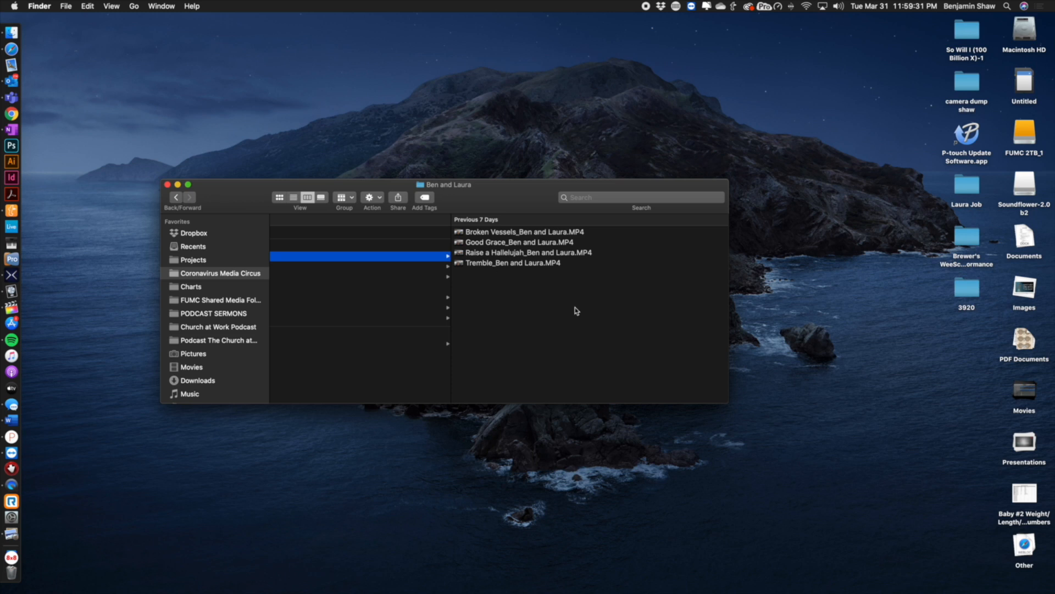
scroll(477, 318, left, 3)
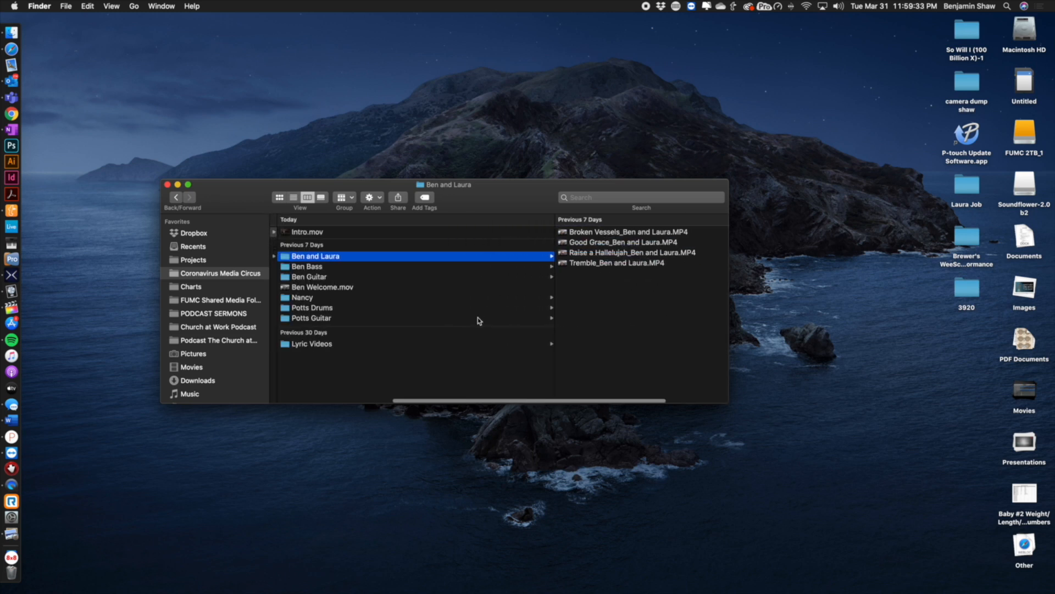
scroll(477, 317, left, 3)
click(433, 267)
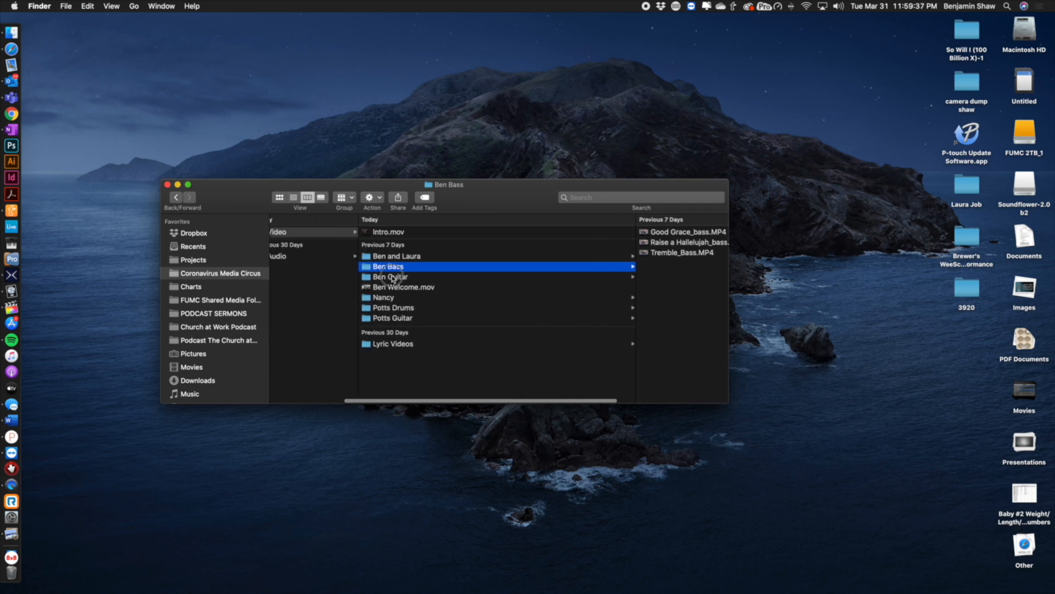
click(392, 277)
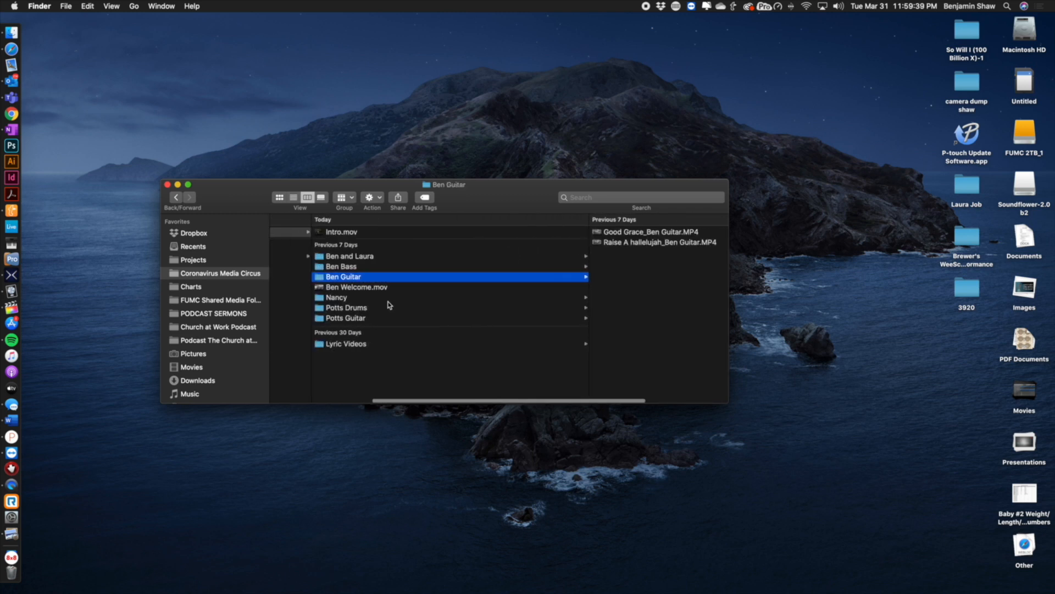
scroll(396, 311, left, 2)
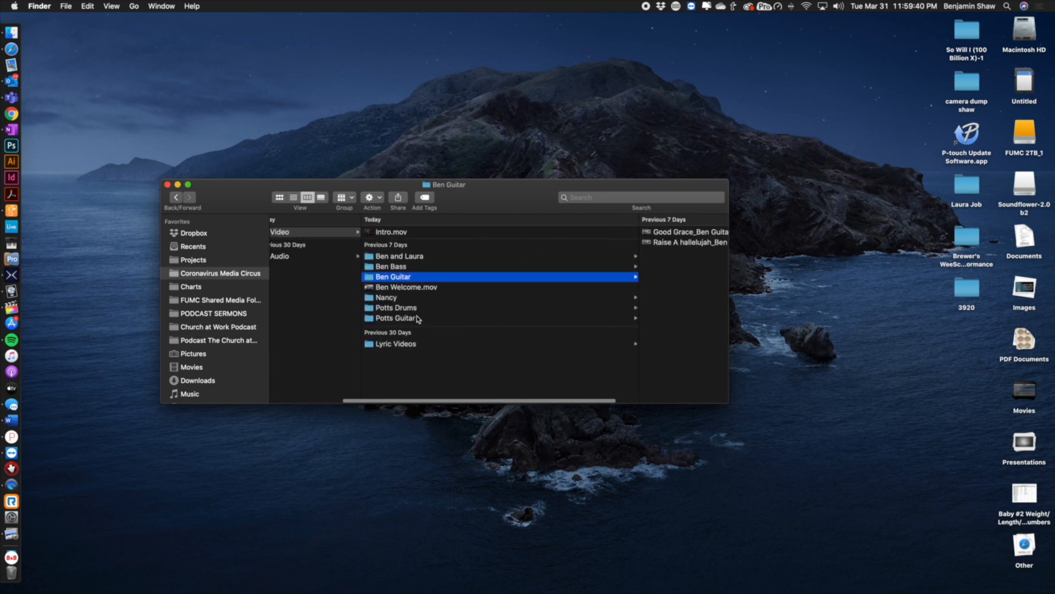
click(167, 185)
Switch to ProPresenter and scroll through the Tremble - 4 Up green-screen lyric slides and its menus
click(11, 308)
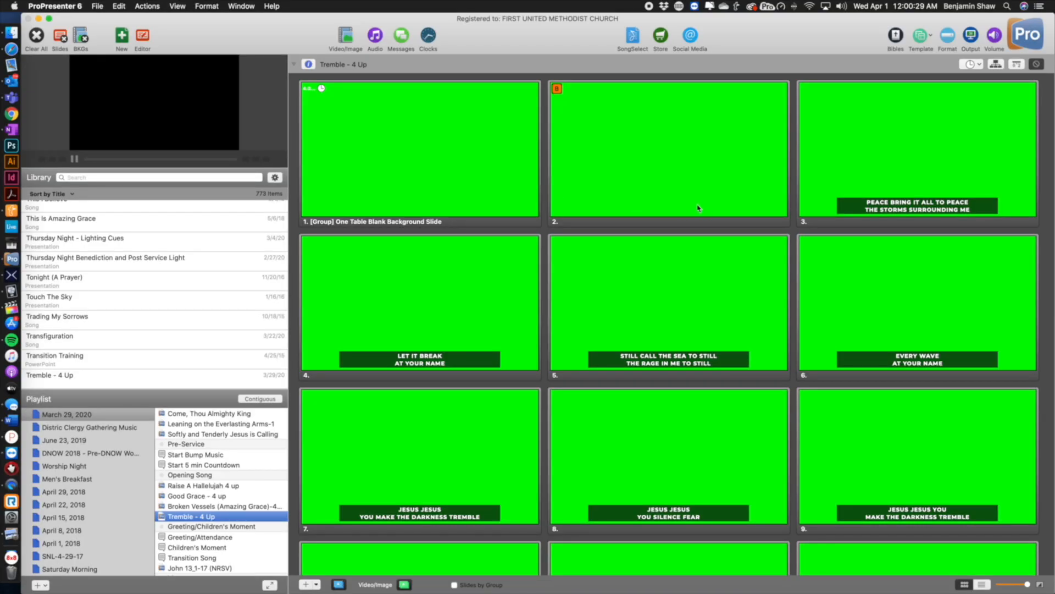
scroll(893, 313, down, 10)
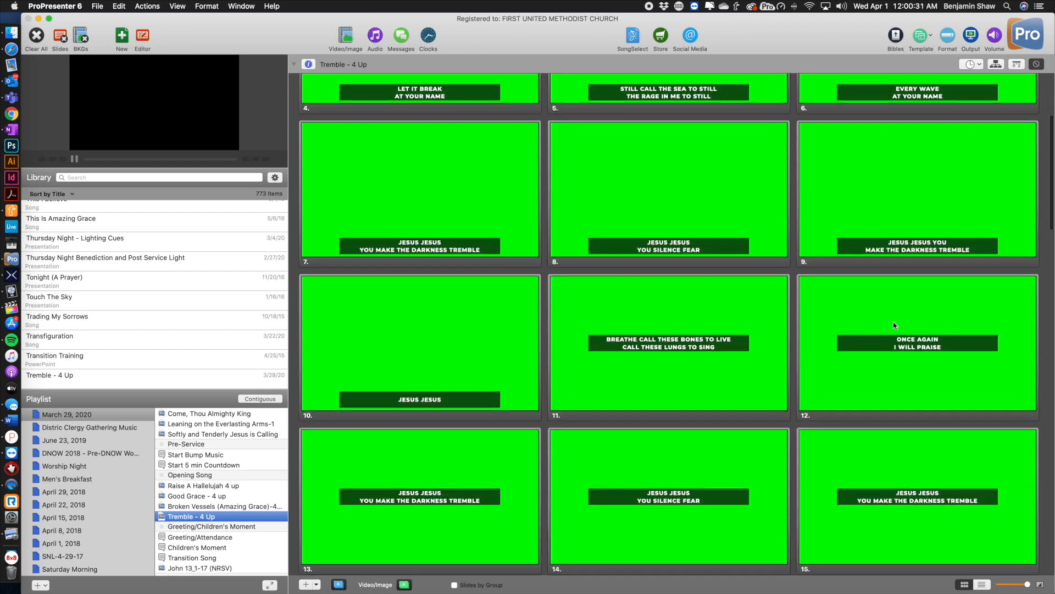
scroll(706, 314, up, 1)
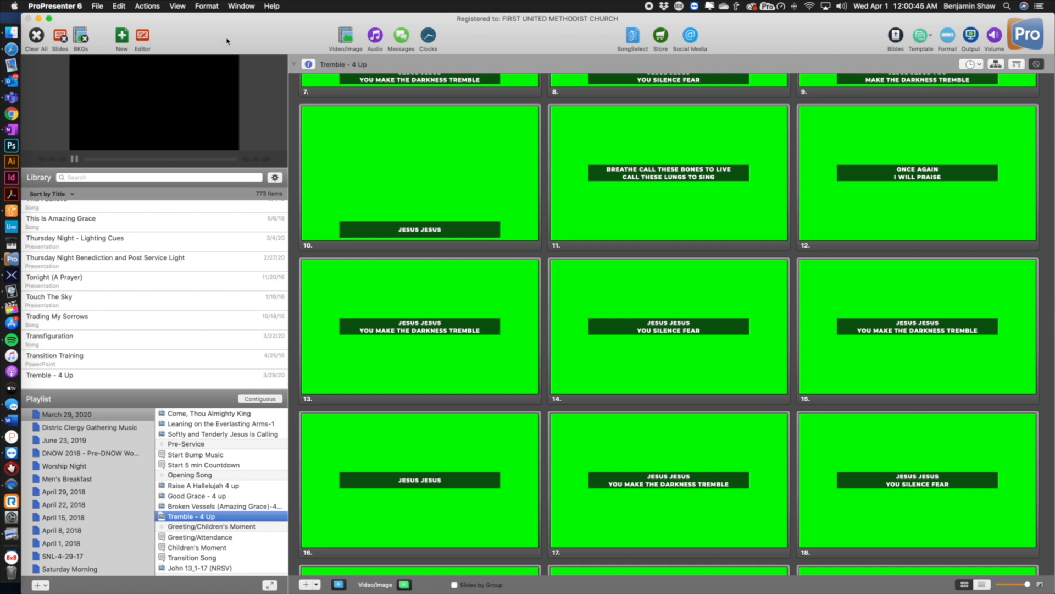
click(176, 5)
mouse_move(209, 7)
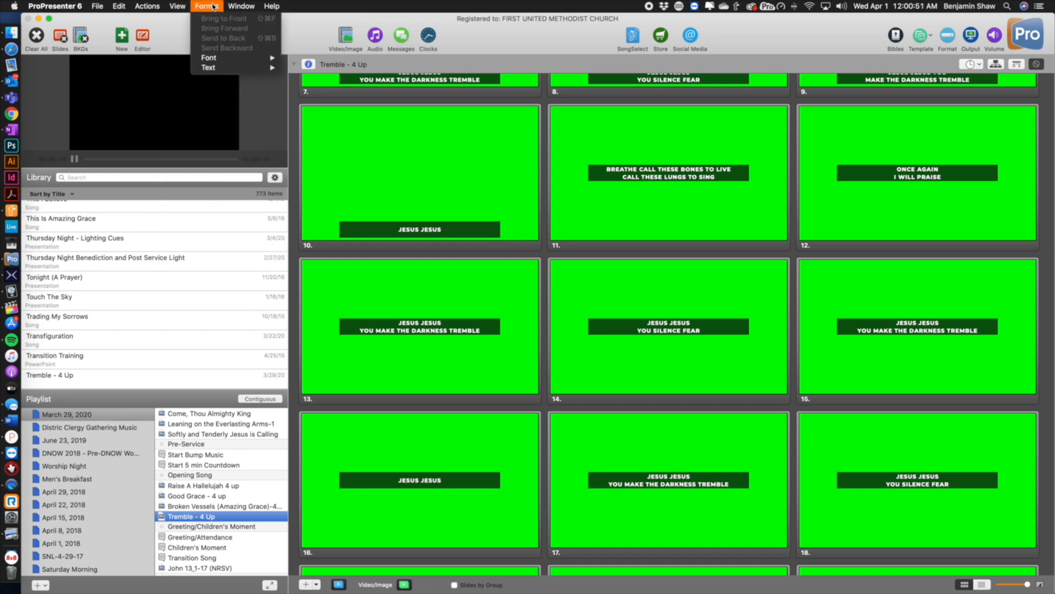
mouse_move(139, 7)
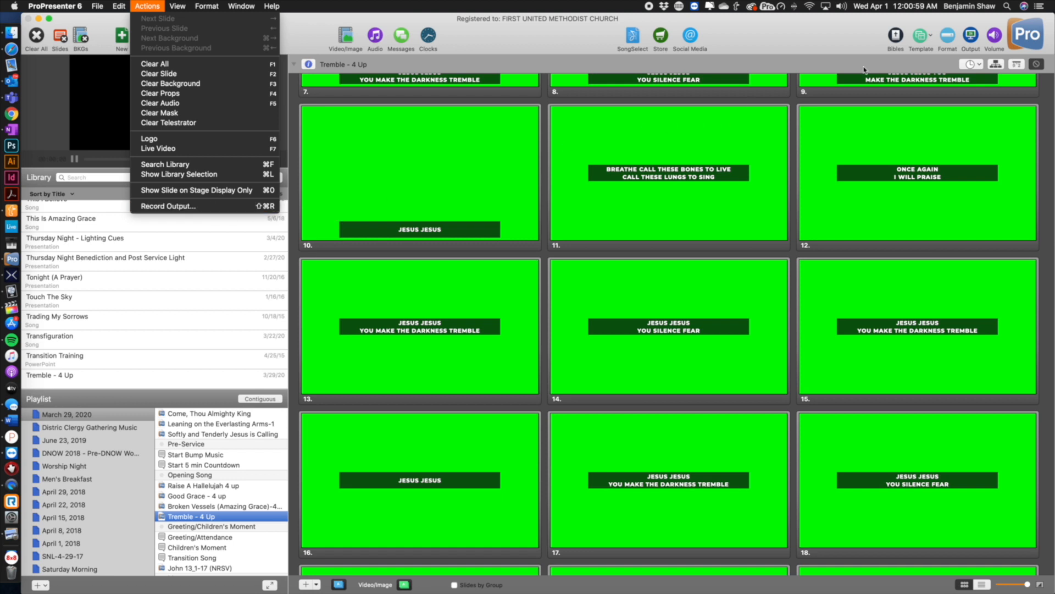
click(799, 29)
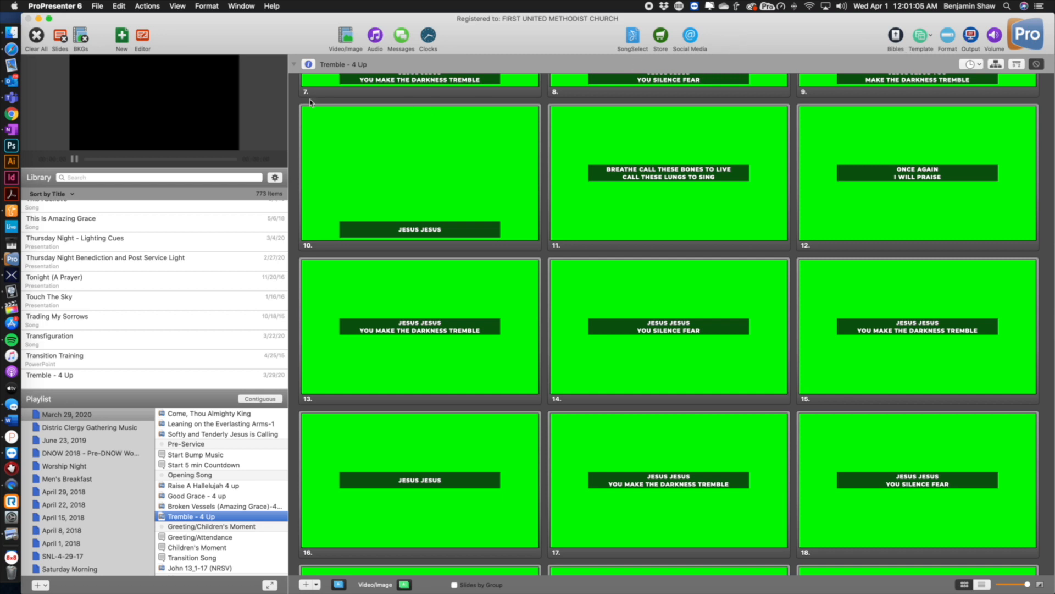
Trigger slides 10, 11 and 12 of Tremble - 4 Up to the output
click(356, 195)
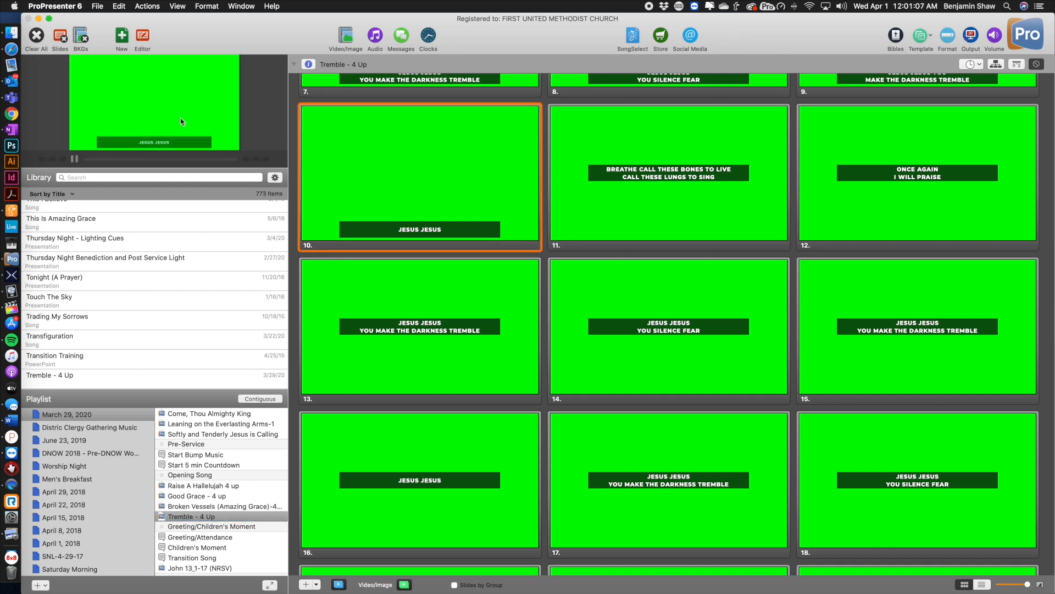
click(667, 178)
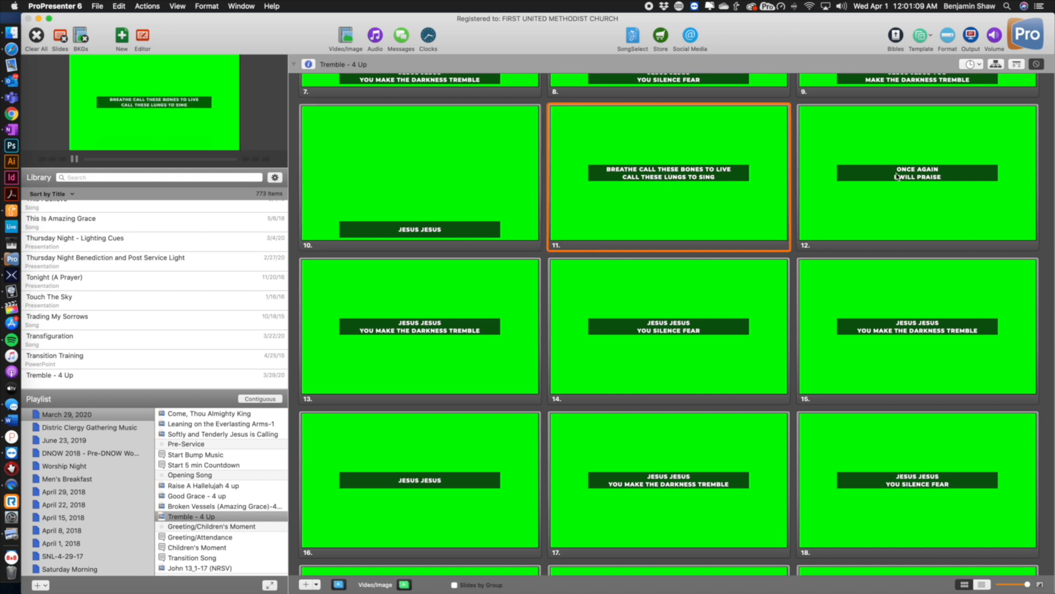
click(914, 177)
Quit ProPresenter
drag(203, 33, 249, 31)
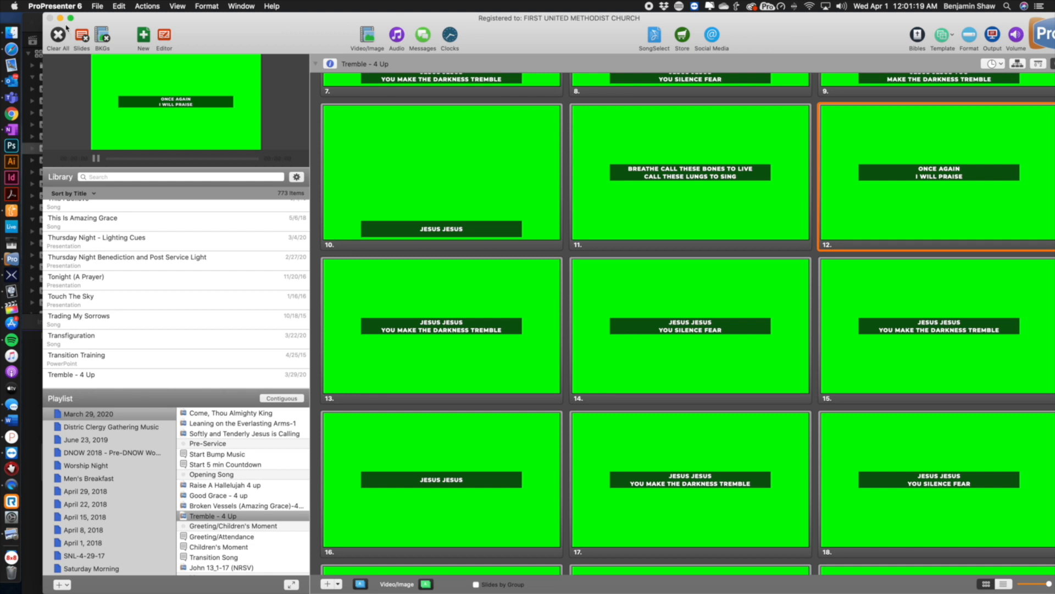
drag(64, 30, 54, 30)
key(super+q)
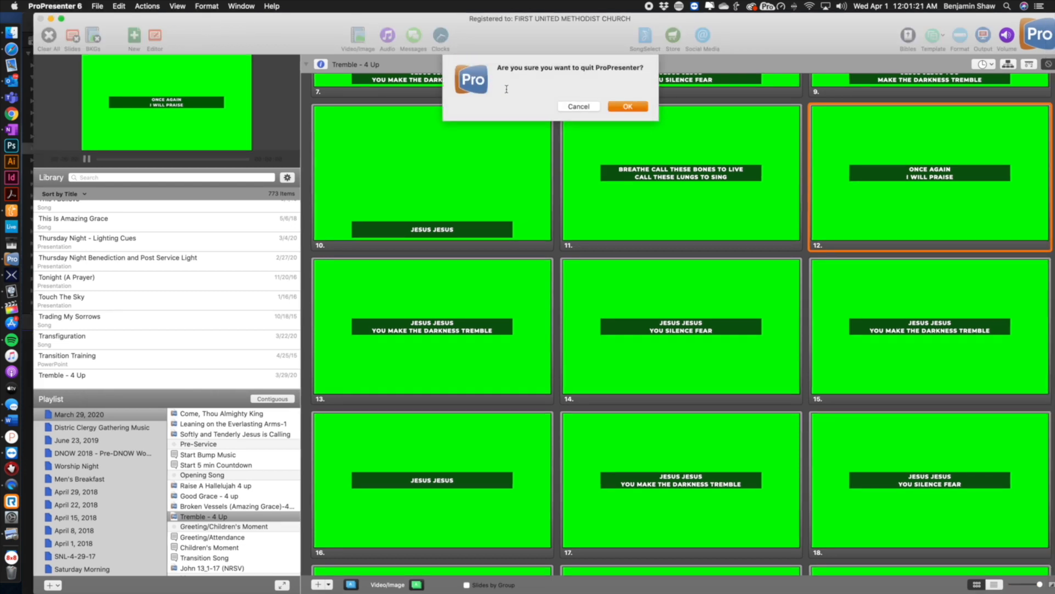
click(628, 107)
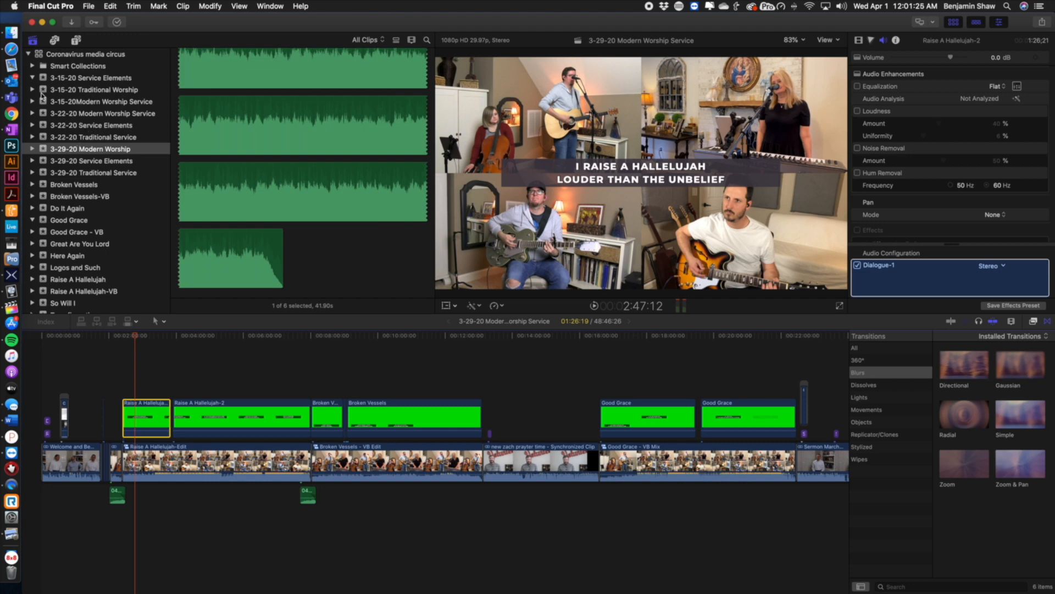
Open the 3-15-20 Modern Worship Service project and skim through its timeline of song sections
click(71, 102)
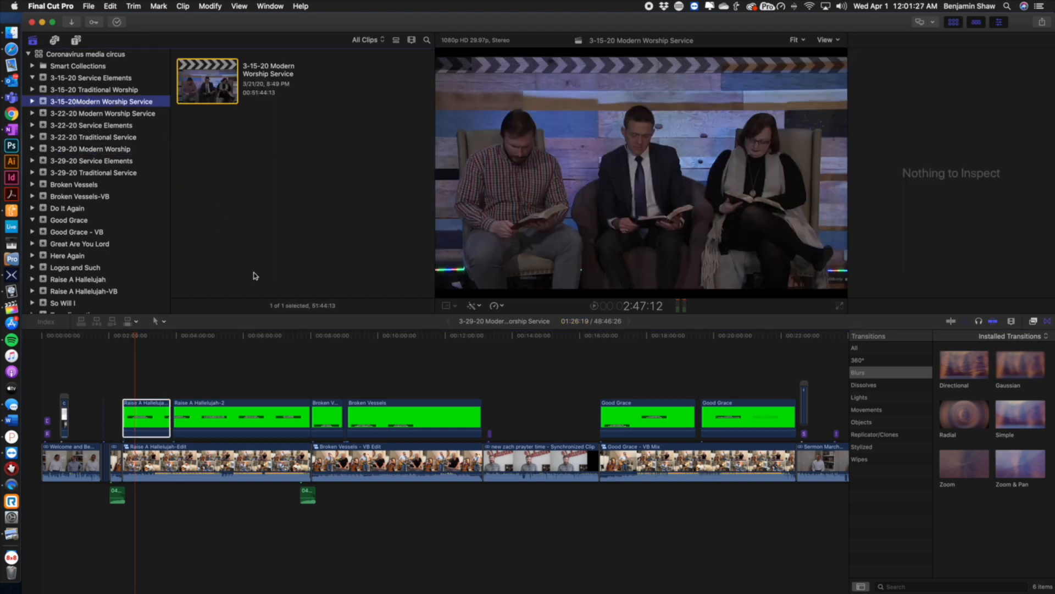
double_click(184, 101)
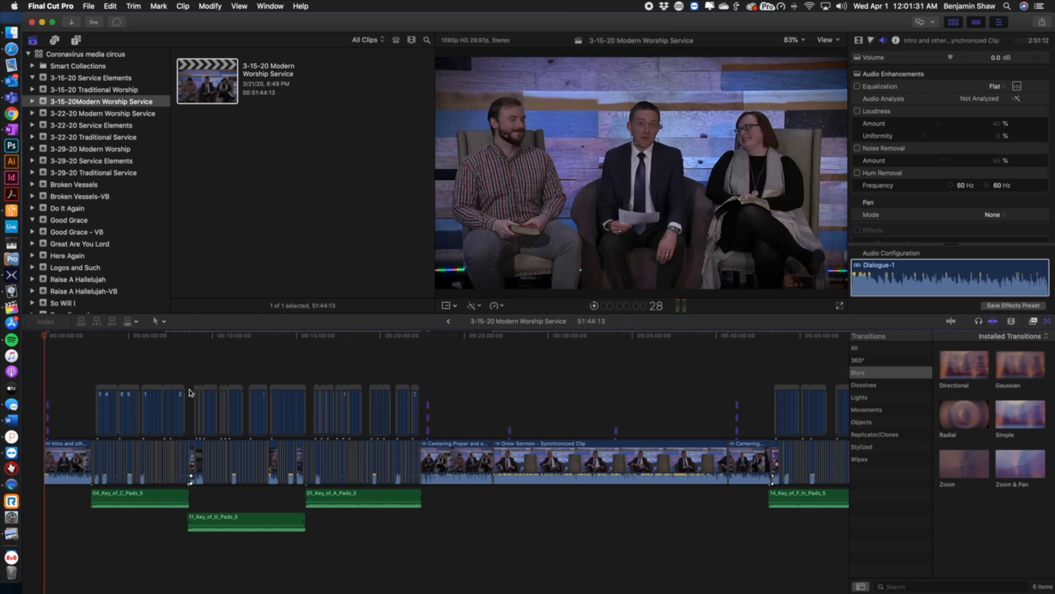
key(super+equal)
key(super+equal)
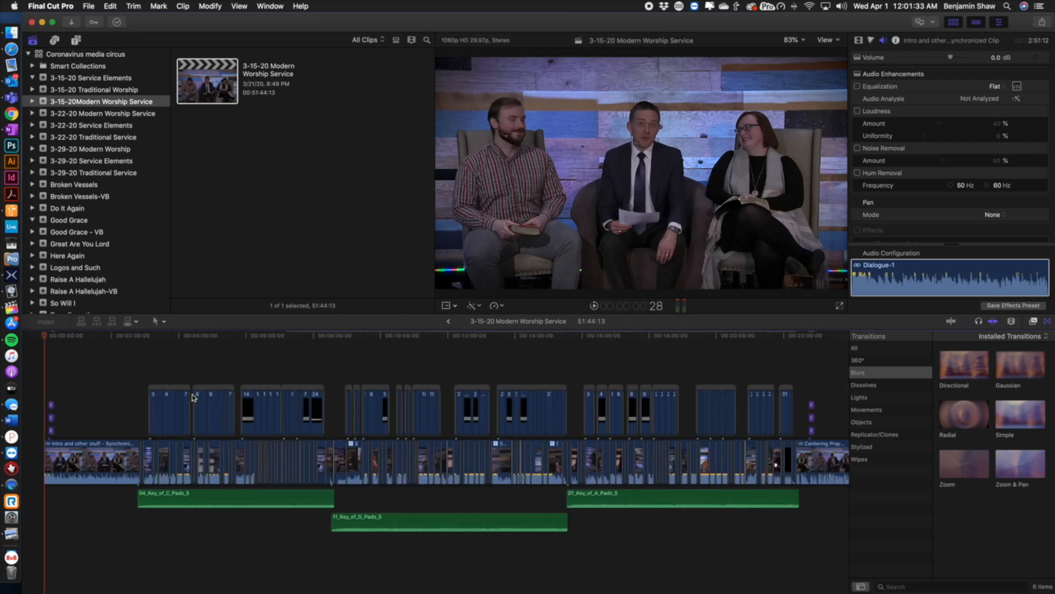
key(super+equal)
key(super+equal)
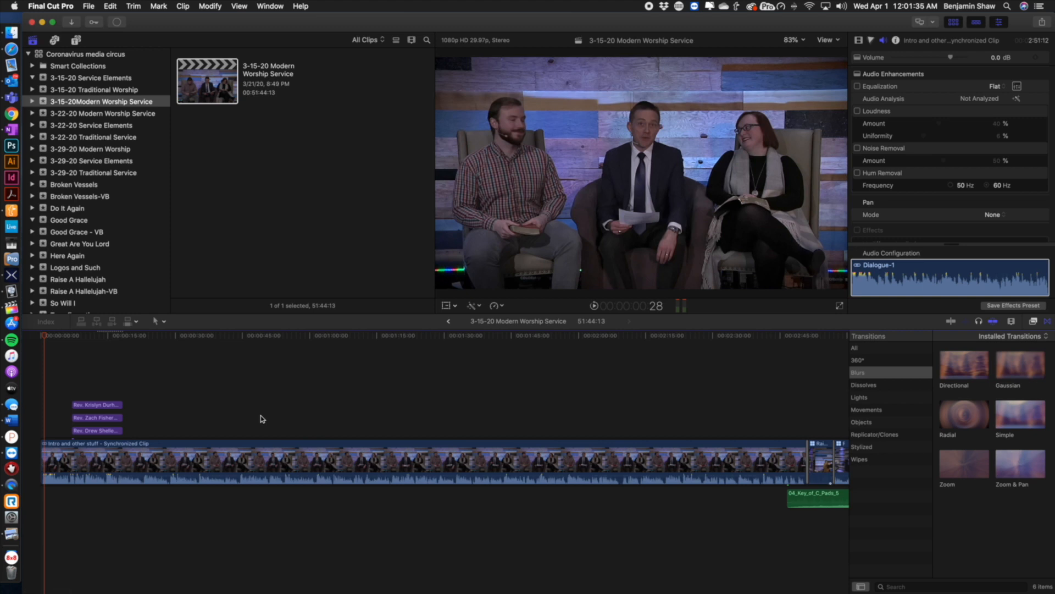
scroll(295, 418, right, 6)
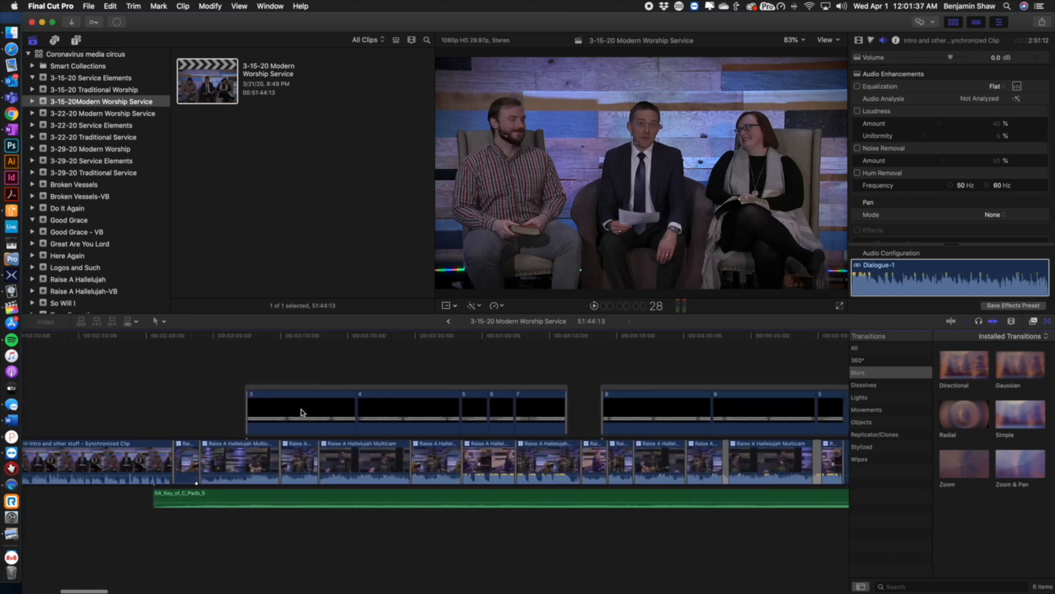
click(260, 337)
mouse_move(261, 338)
mouse_down()
mouse_move(436, 337)
mouse_move(251, 347)
mouse_up()
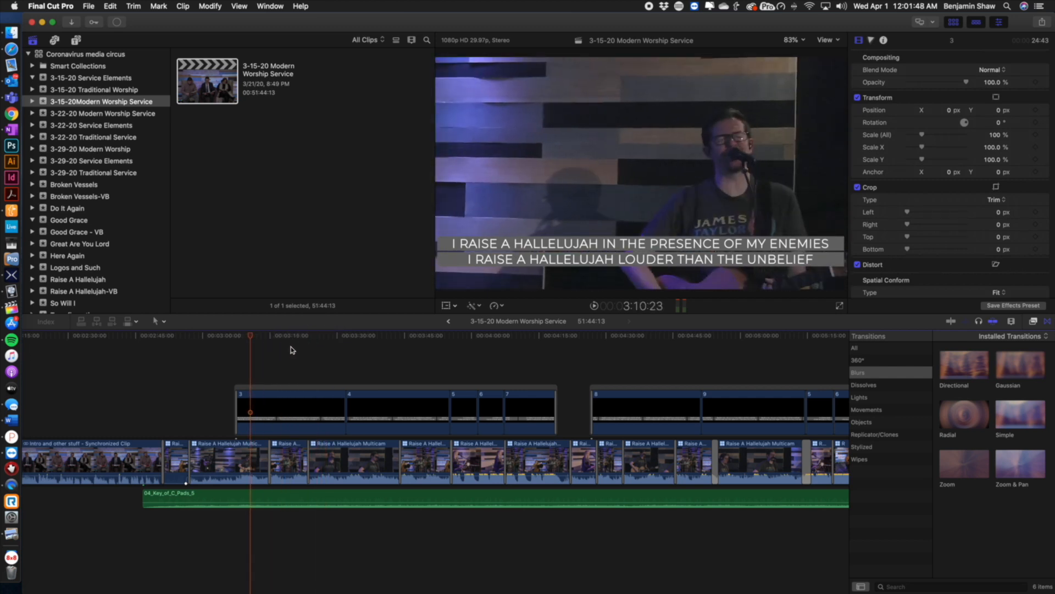
Open the 3-29-20 Modern Worship Service project and skim the Raise A Hallelujah-Edit clip with its lyric layer
click(84, 149)
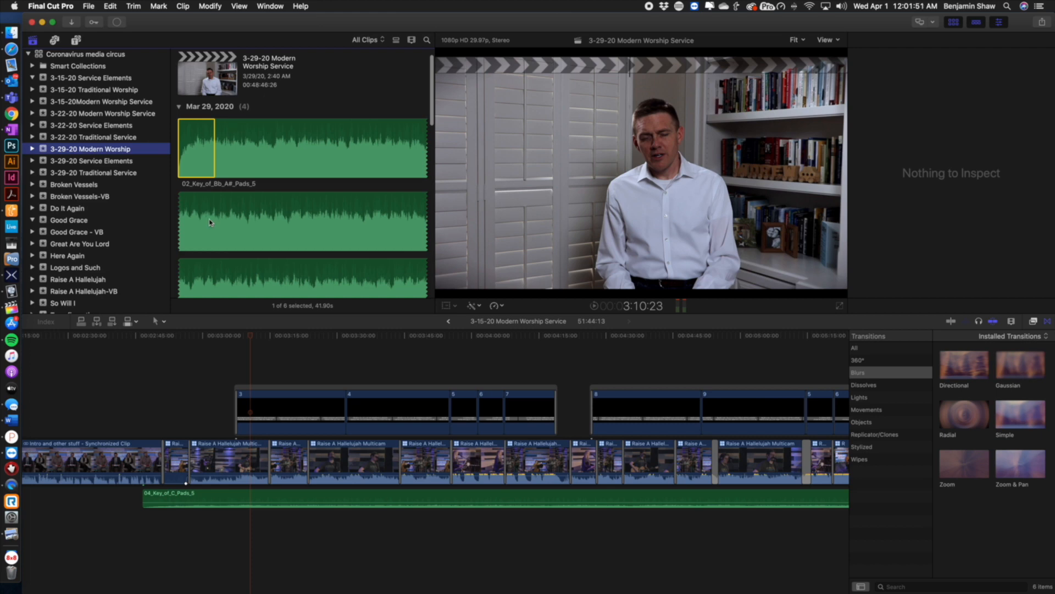
double_click(203, 71)
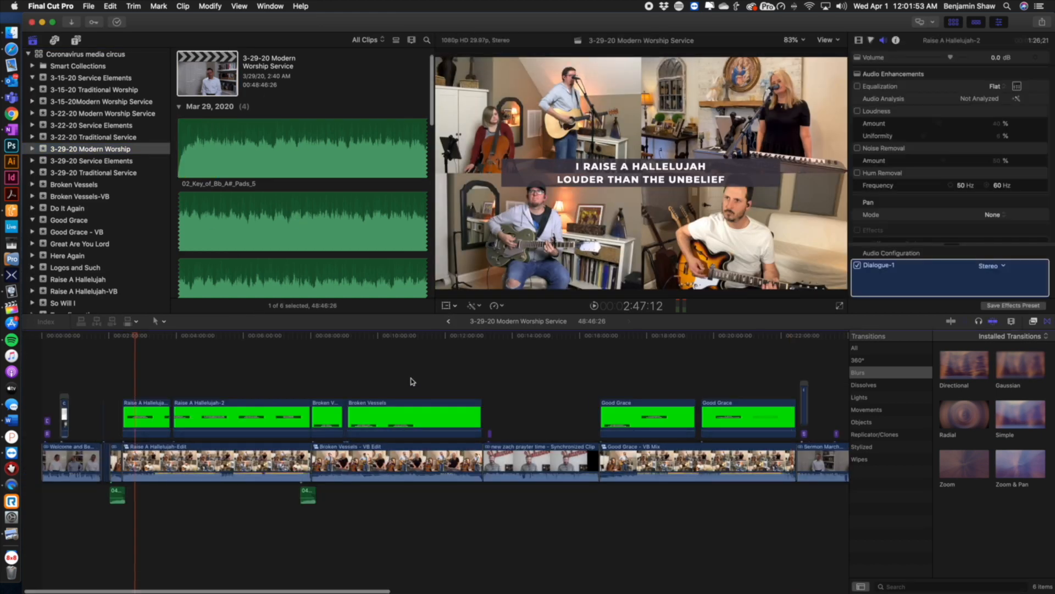
click(173, 459)
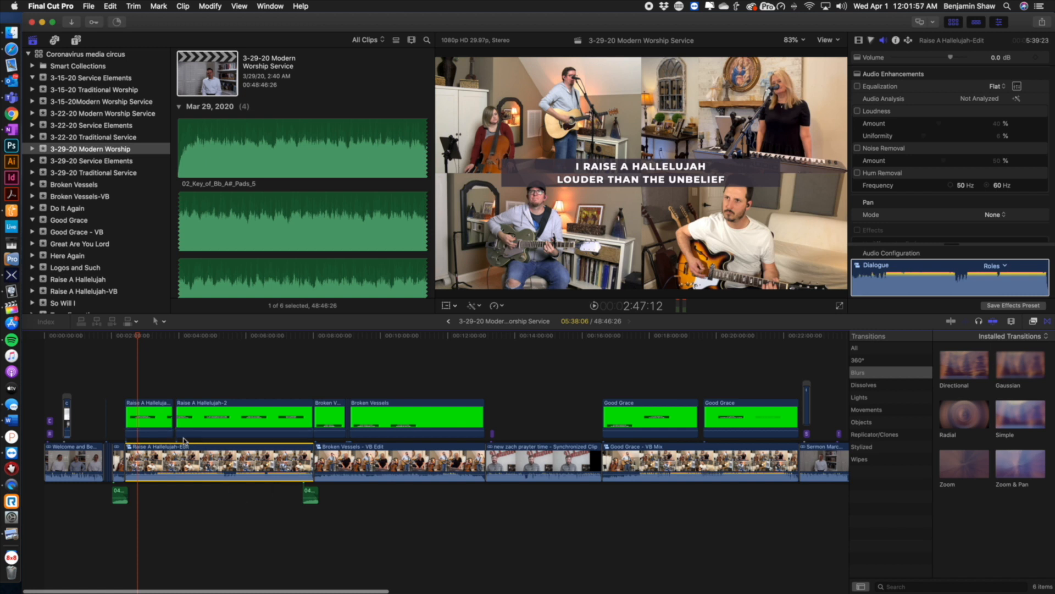
key(super+equal)
key(super+equal)
key(super+equal)
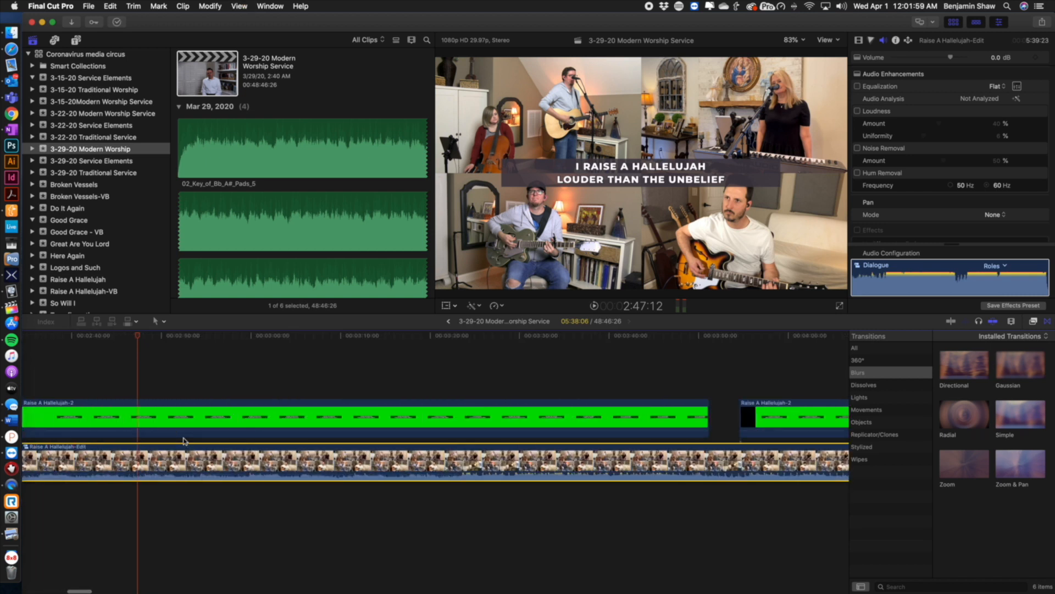
scroll(183, 440, left, 8)
drag(604, 335, 576, 353)
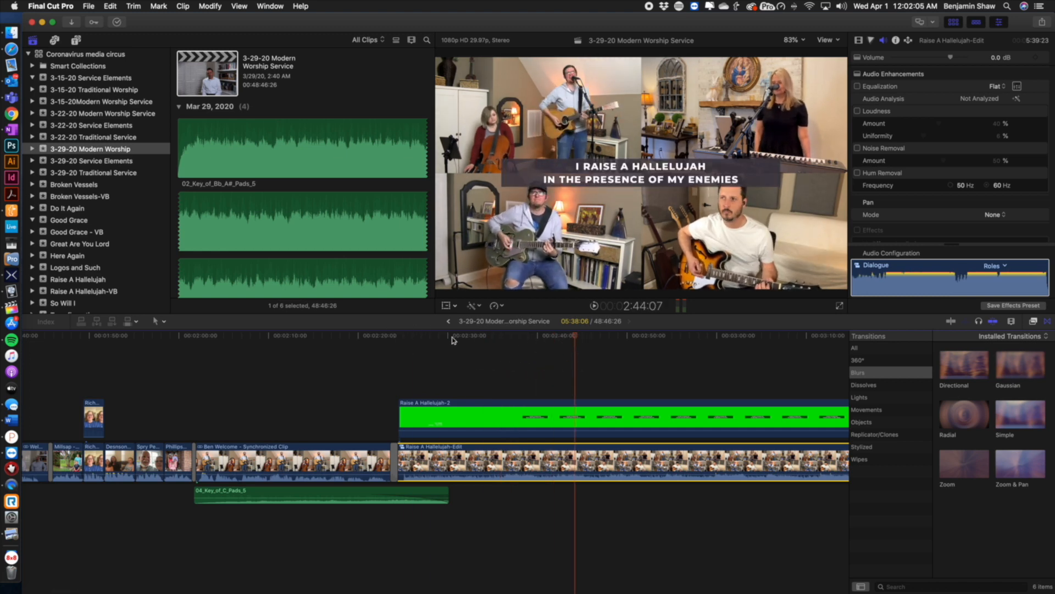
Open the Broken Vessels - VB and Broken Vessels - VB Edit projects and browse the event's clips
click(80, 198)
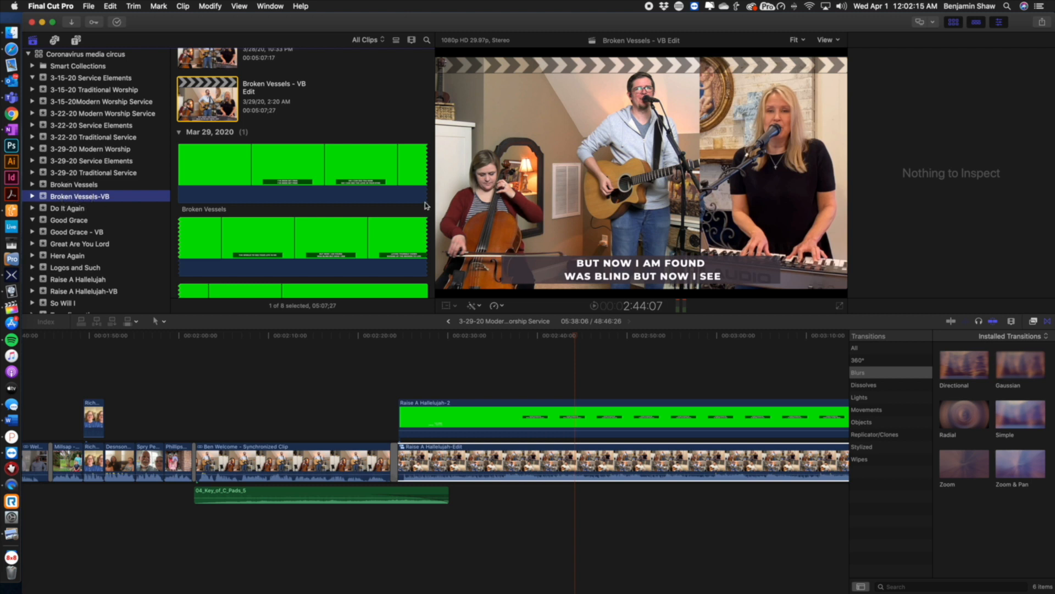
scroll(317, 157, up, 3)
double_click(212, 97)
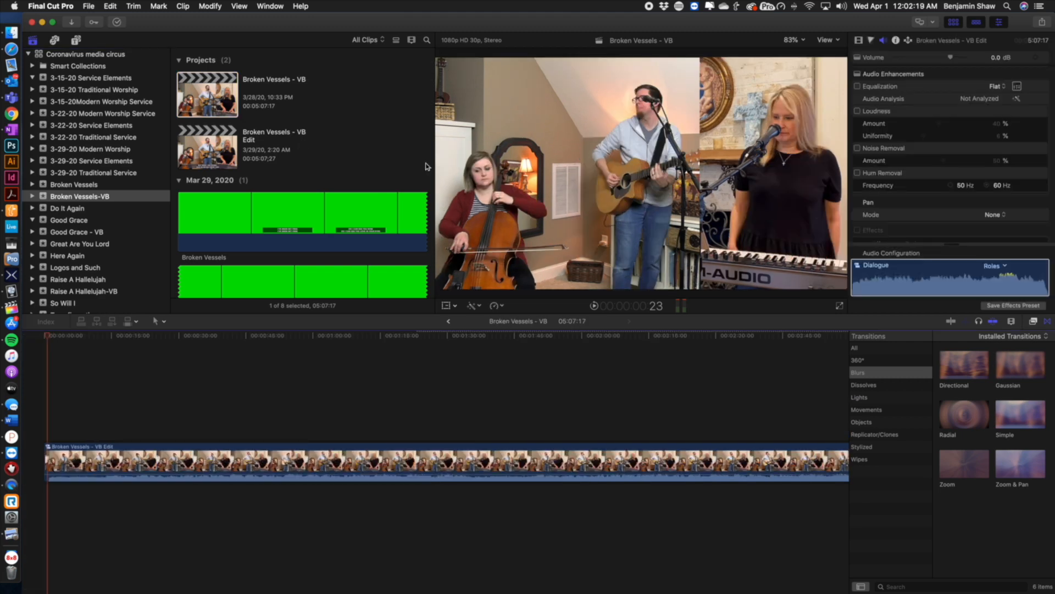
double_click(240, 145)
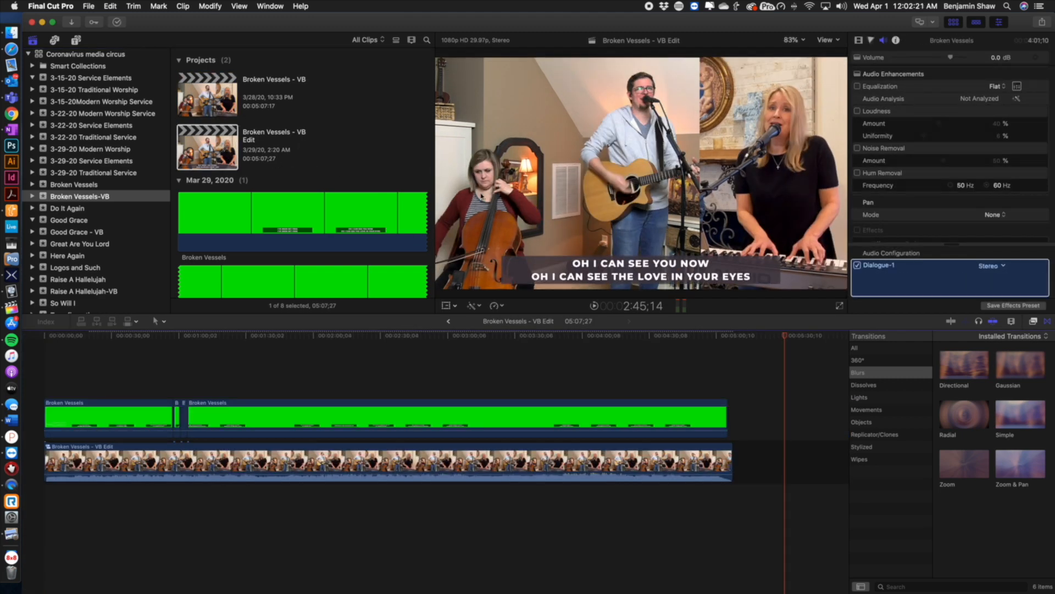
drag(435, 171, 523, 168)
scroll(377, 198, down, 6)
scroll(377, 198, down, 5)
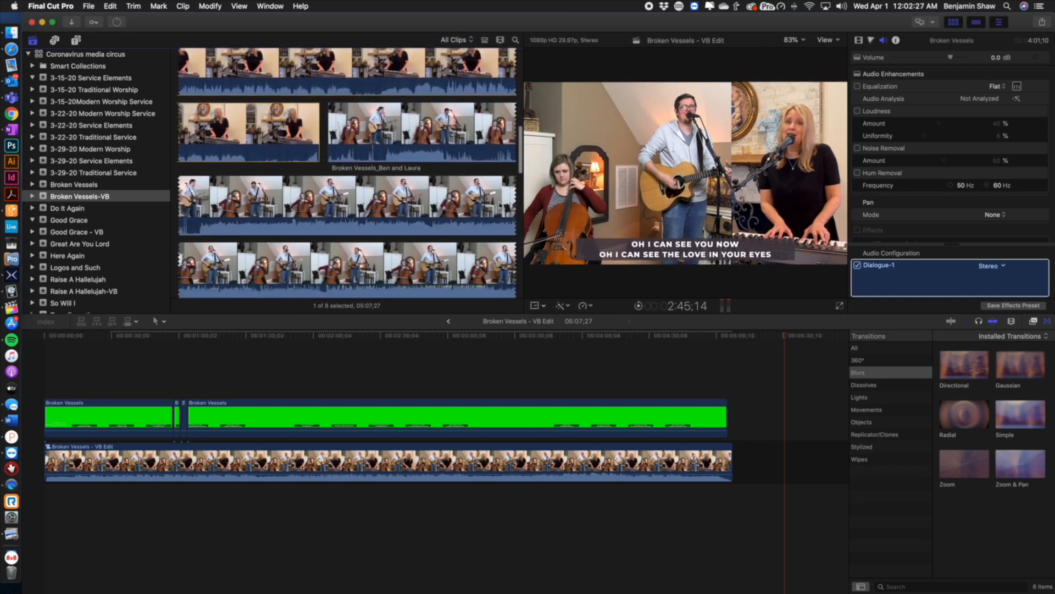
Shrink the browser clip thumbnails and scroll through the Broken Vessels-VB event clips
click(500, 40)
drag(507, 79, 481, 80)
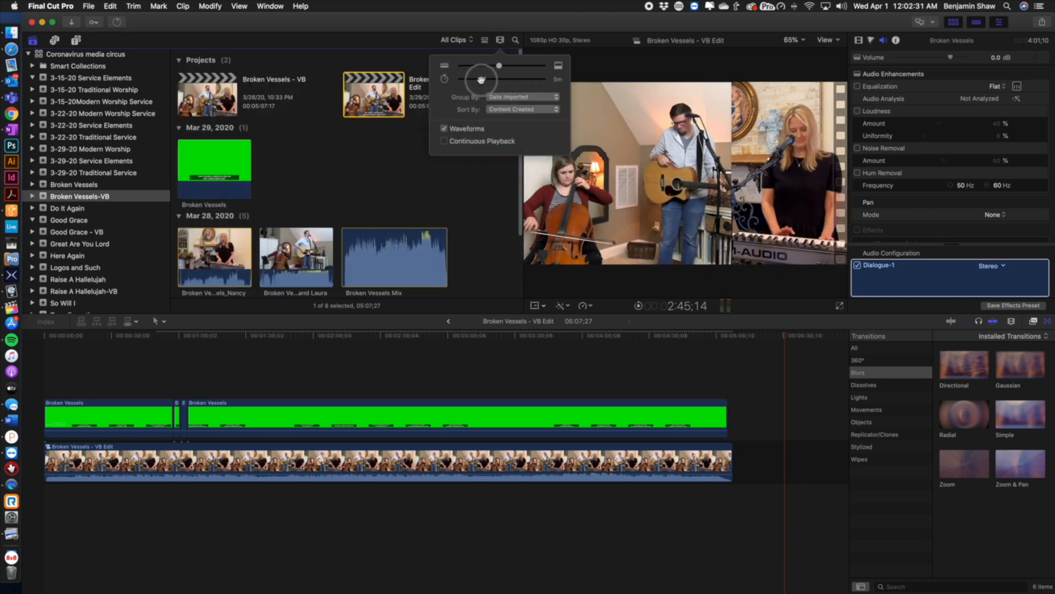
click(467, 229)
scroll(452, 246, down, 3)
scroll(451, 246, down, 1)
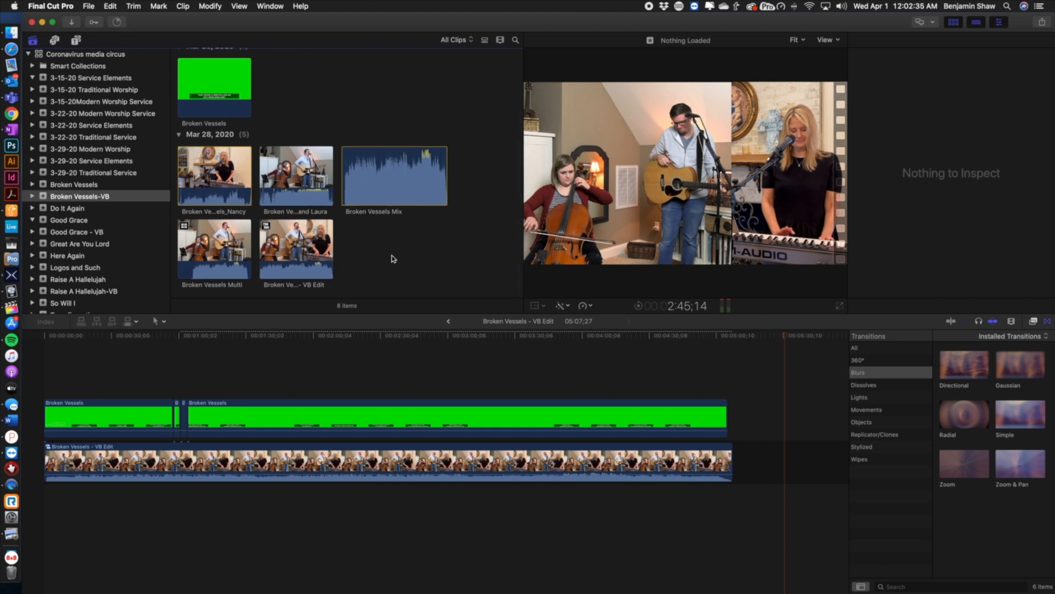
Open the Good Grace - VB project and step into its VB Mix compound clip
click(75, 234)
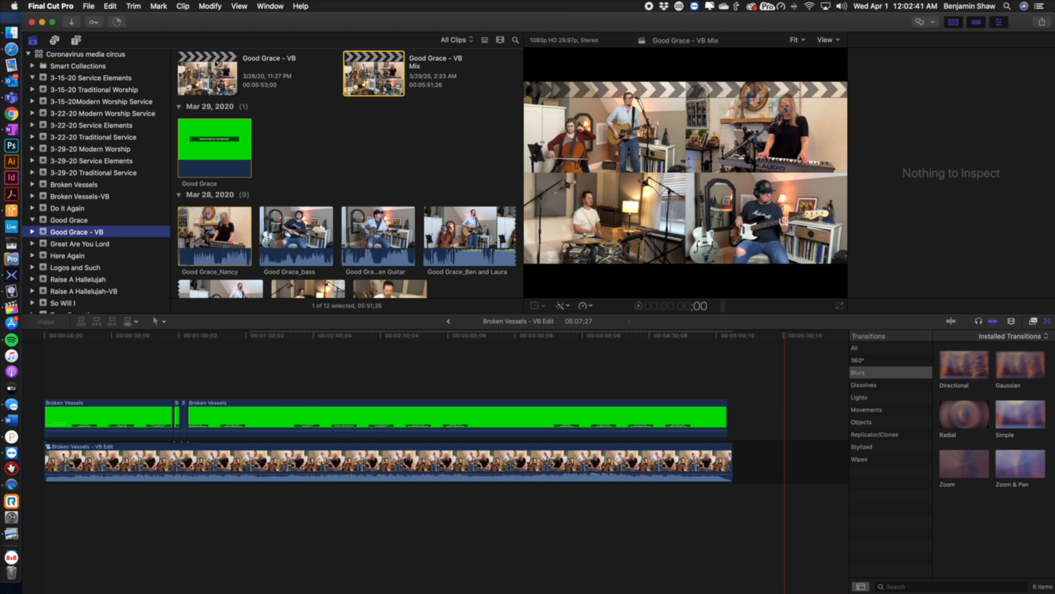
double_click(208, 73)
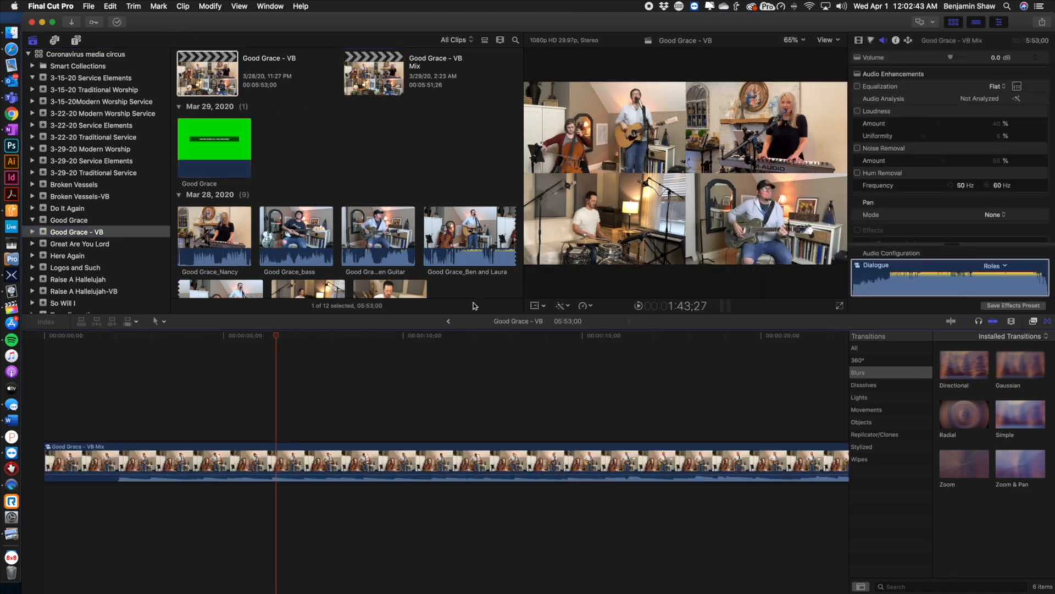
click(182, 459)
right_click(190, 457)
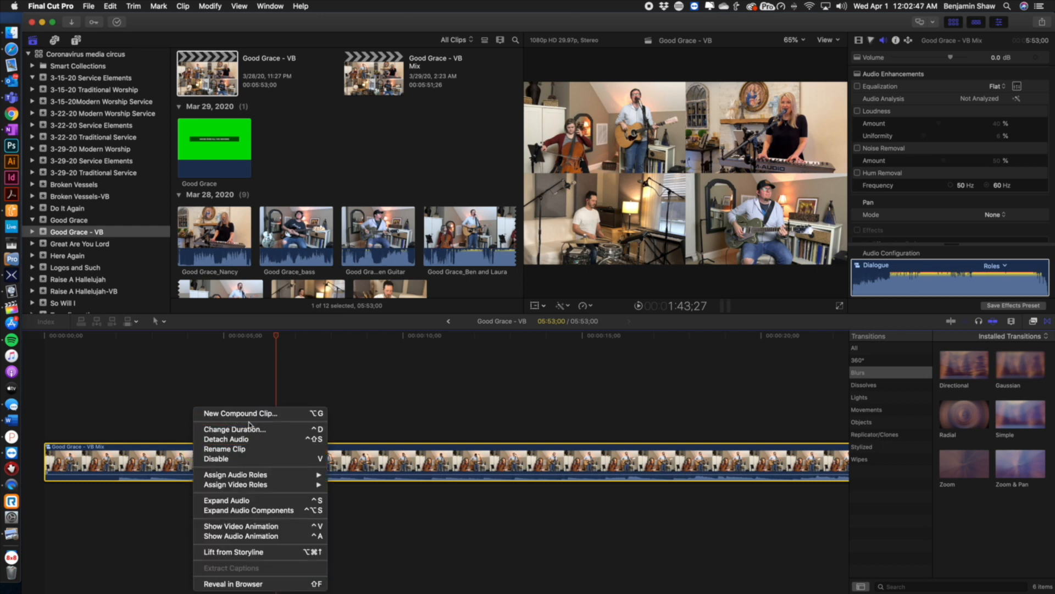
click(148, 458)
double_click(149, 456)
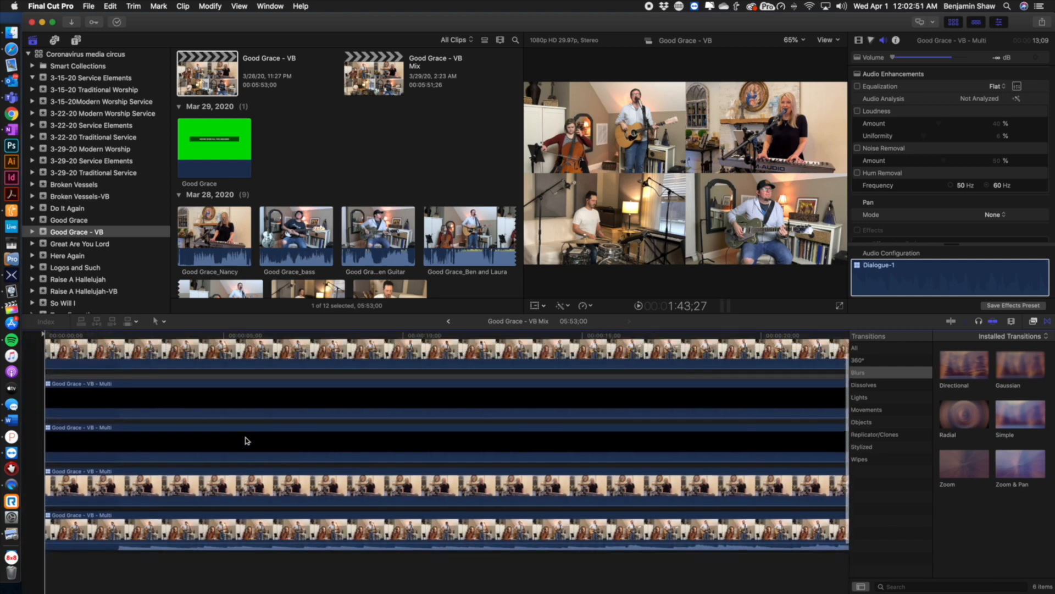
Disable the top Good Grace - VB - Multi clip in the mix
scroll(247, 440, right, 5)
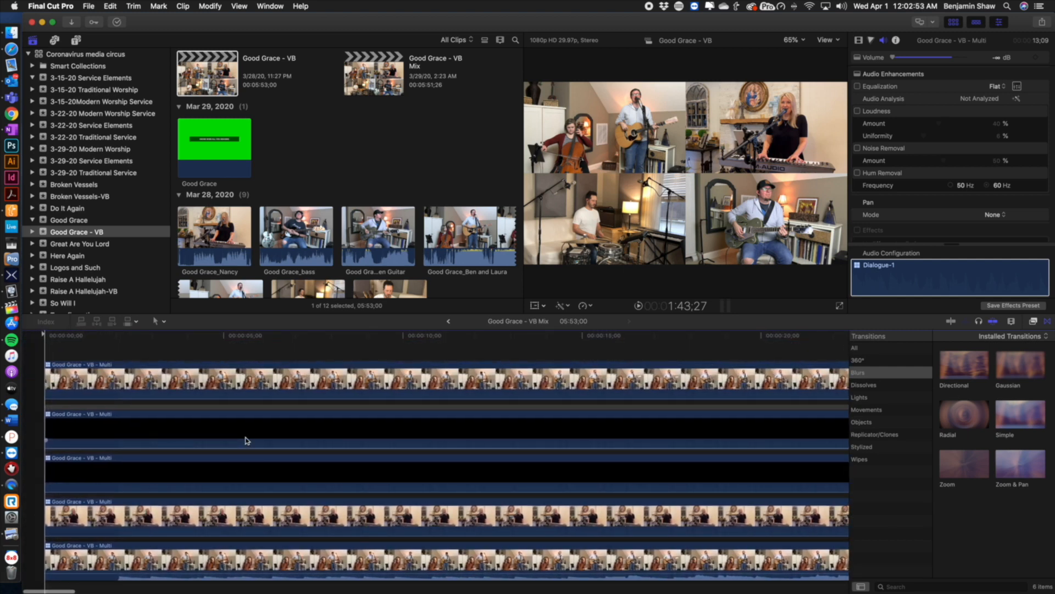
scroll(246, 441, right, 10)
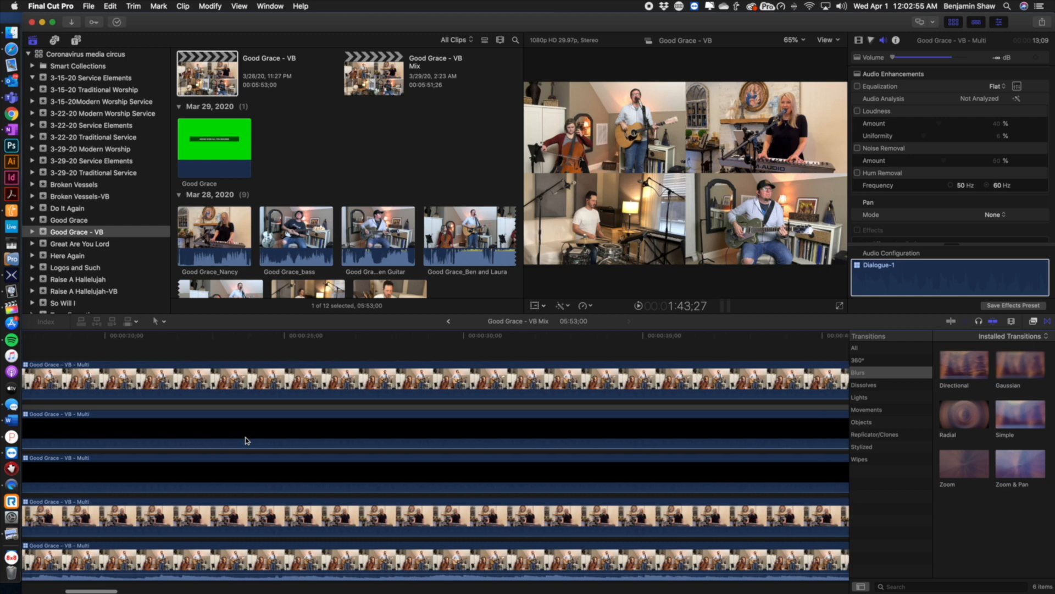
scroll(247, 441, left, 13)
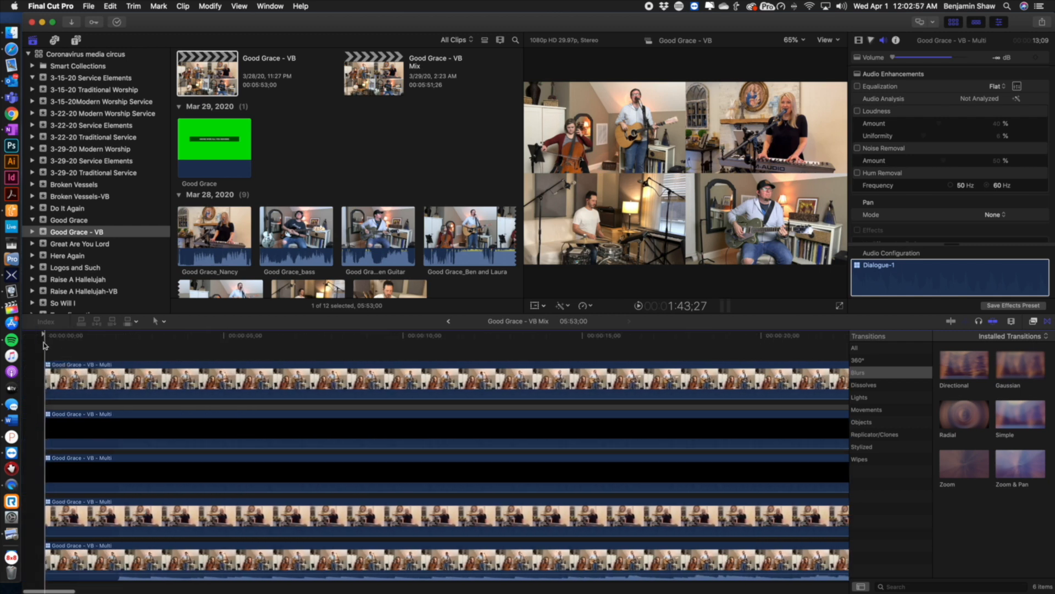
drag(46, 332, 526, 386)
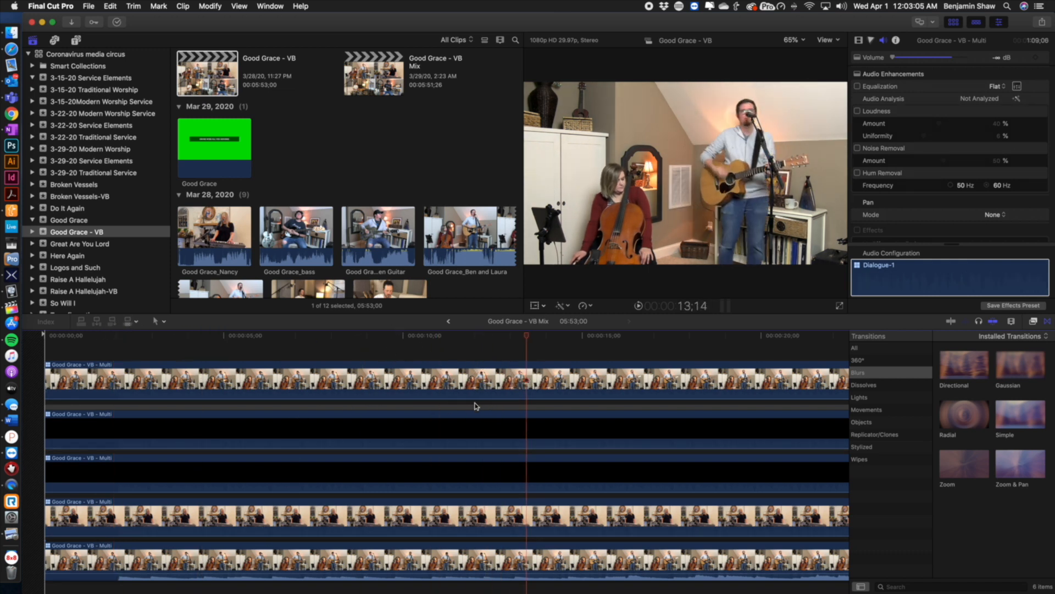
scroll(476, 406, right, 3)
scroll(476, 406, right, 8)
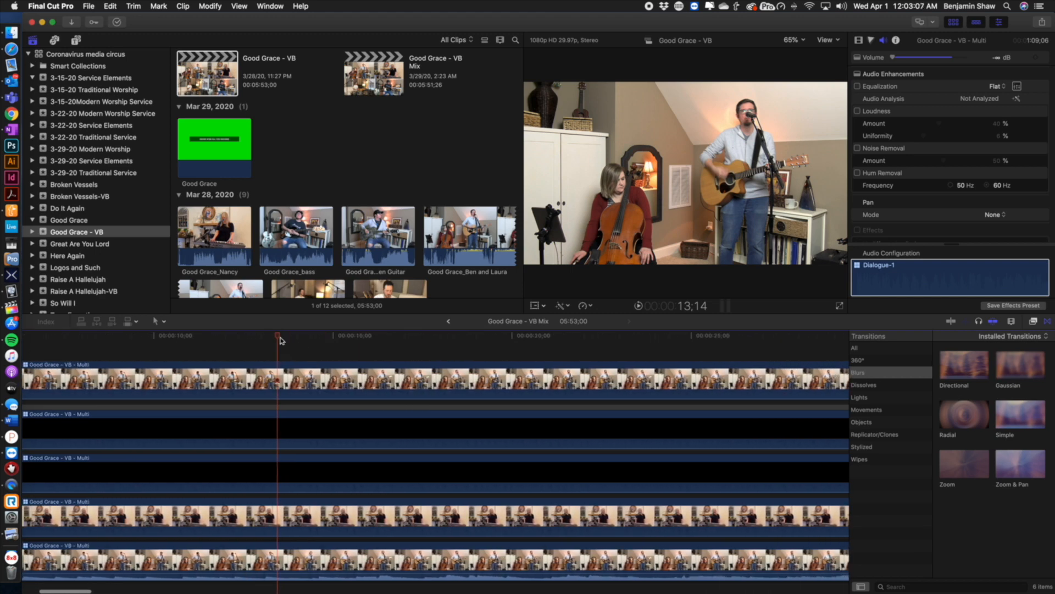
click(361, 337)
click(368, 388)
key(v)
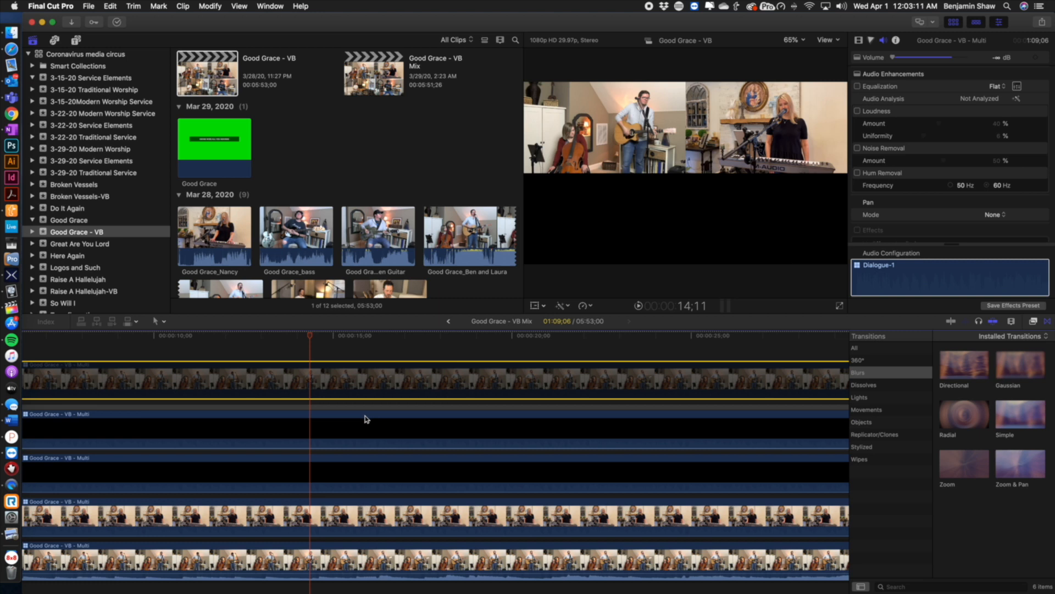
Re-enable the top Good Grace - VB - Multi clip
drag(311, 336, 156, 331)
scroll(206, 348, left, 5)
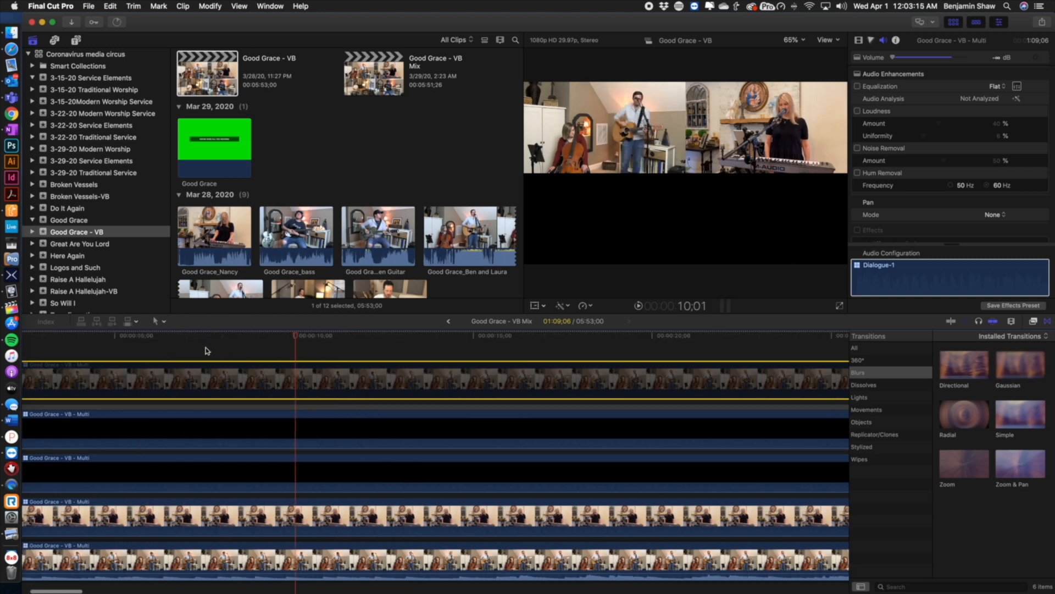
scroll(208, 350, left, 4)
drag(404, 337, 44, 337)
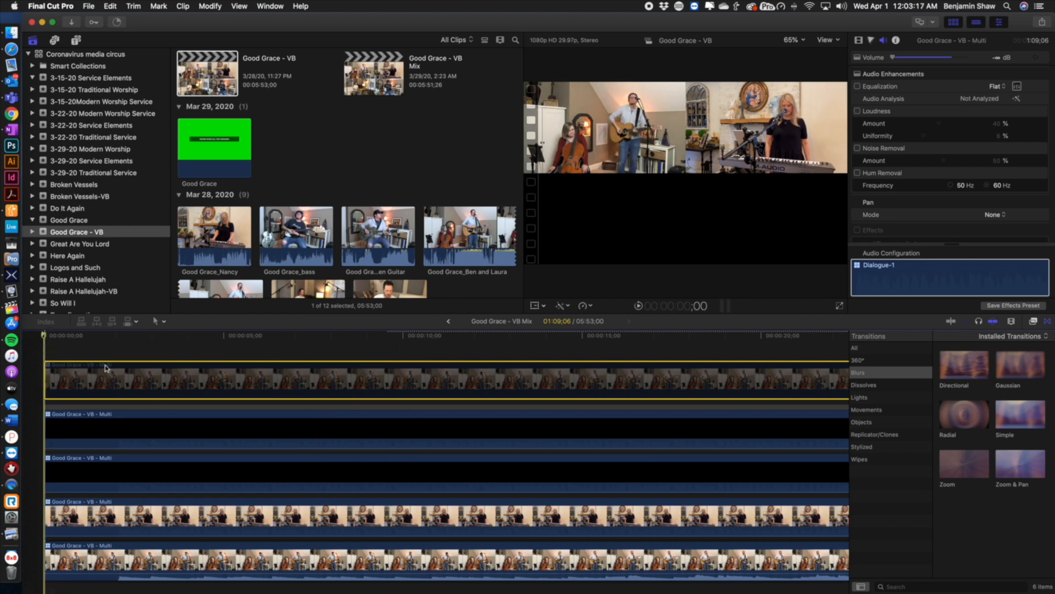
key(v)
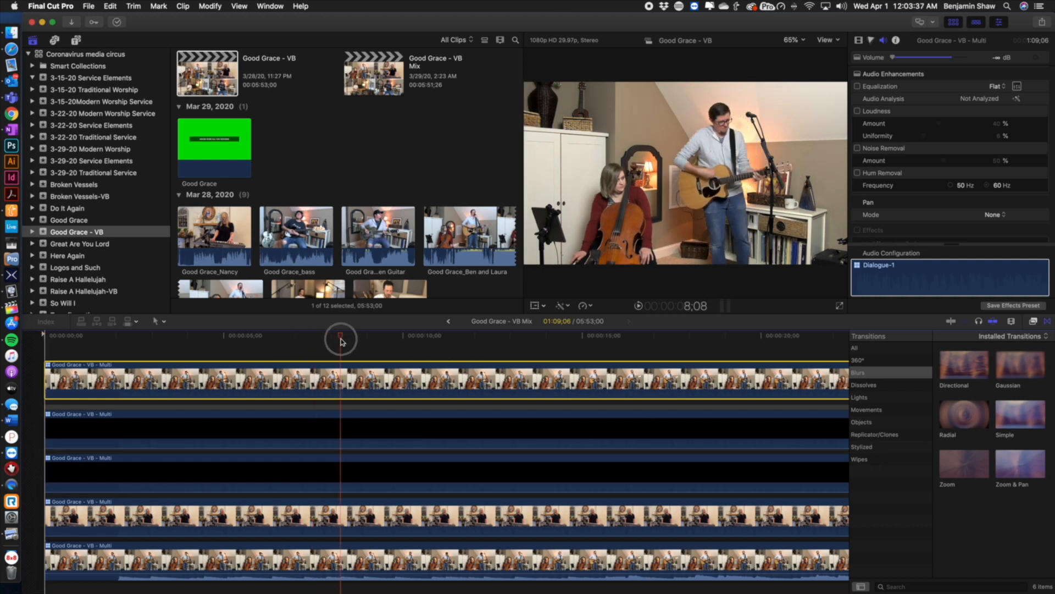
Skim through the stacked Good Grace - VB - Multi layers to compare the angles
click(387, 340)
scroll(387, 341, right, 2)
scroll(390, 343, right, 10)
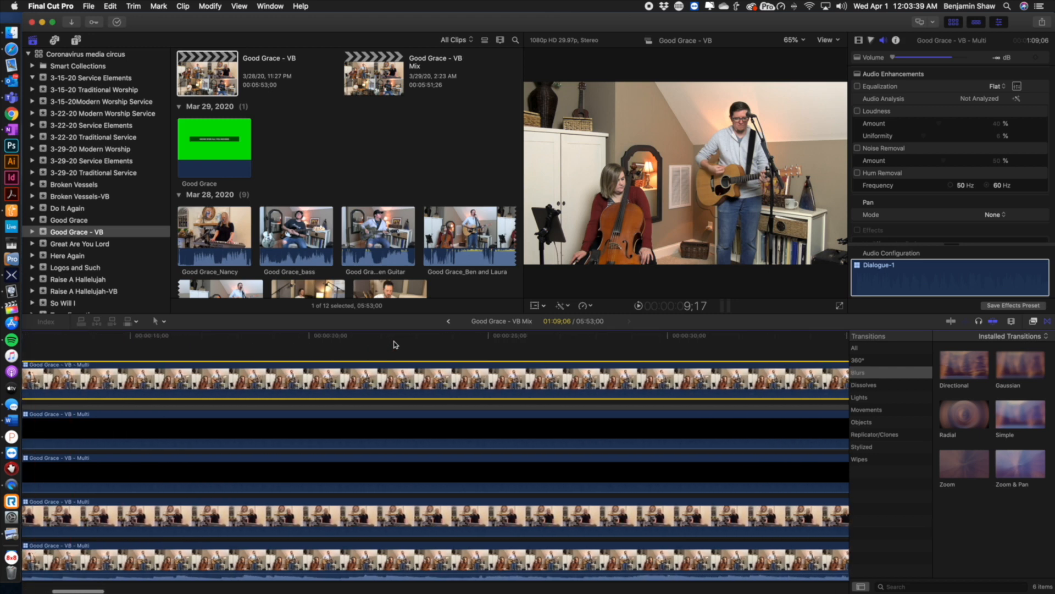
click(408, 337)
scroll(417, 340, right, 12)
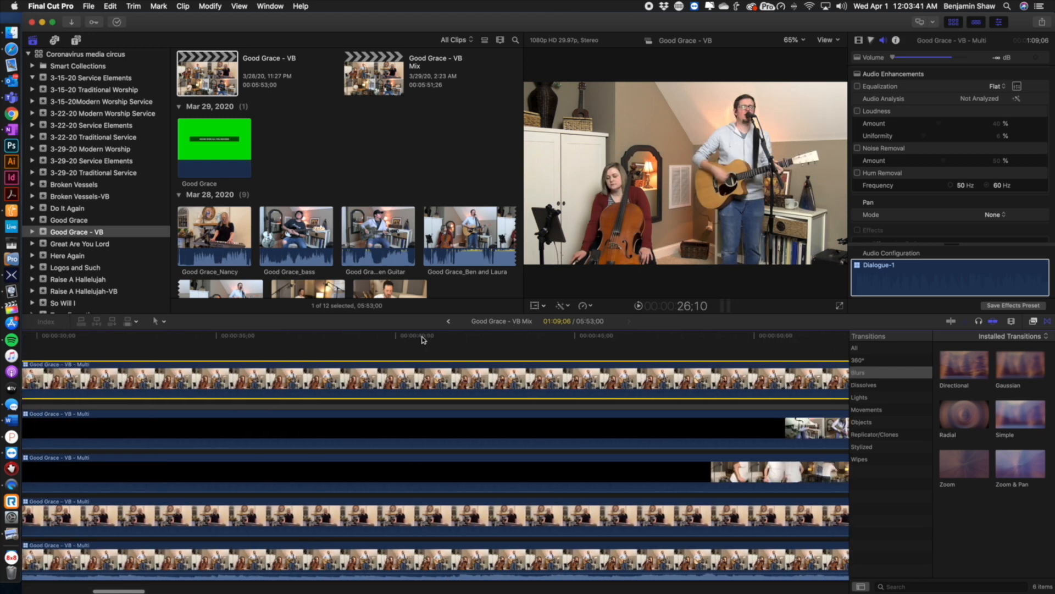
scroll(423, 340, left, 2)
drag(426, 337, 537, 343)
scroll(429, 343, right, 5)
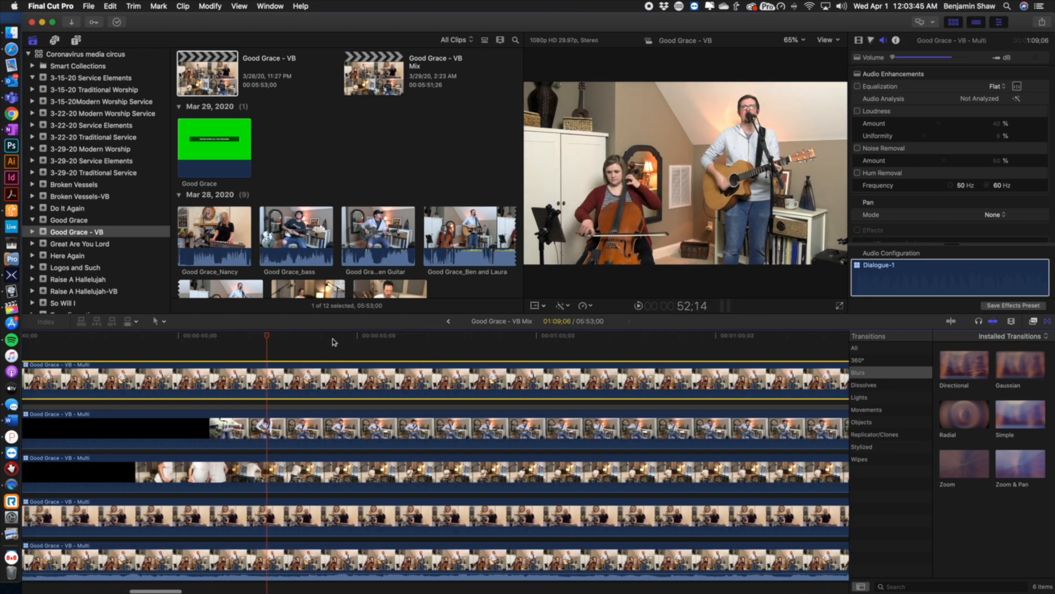
click(631, 342)
scroll(624, 346, right, 7)
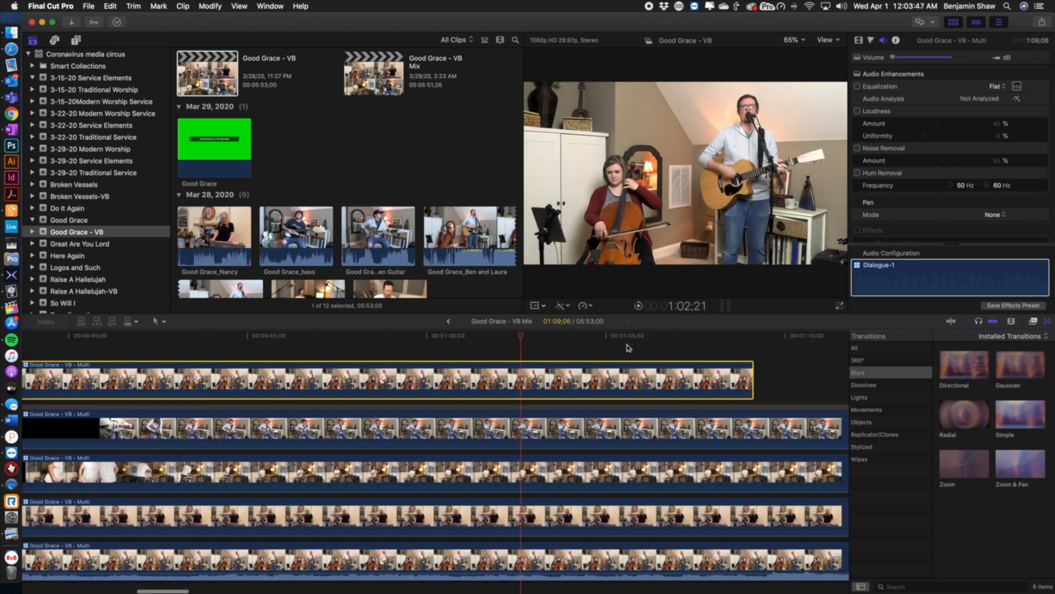
scroll(613, 348, right, 4)
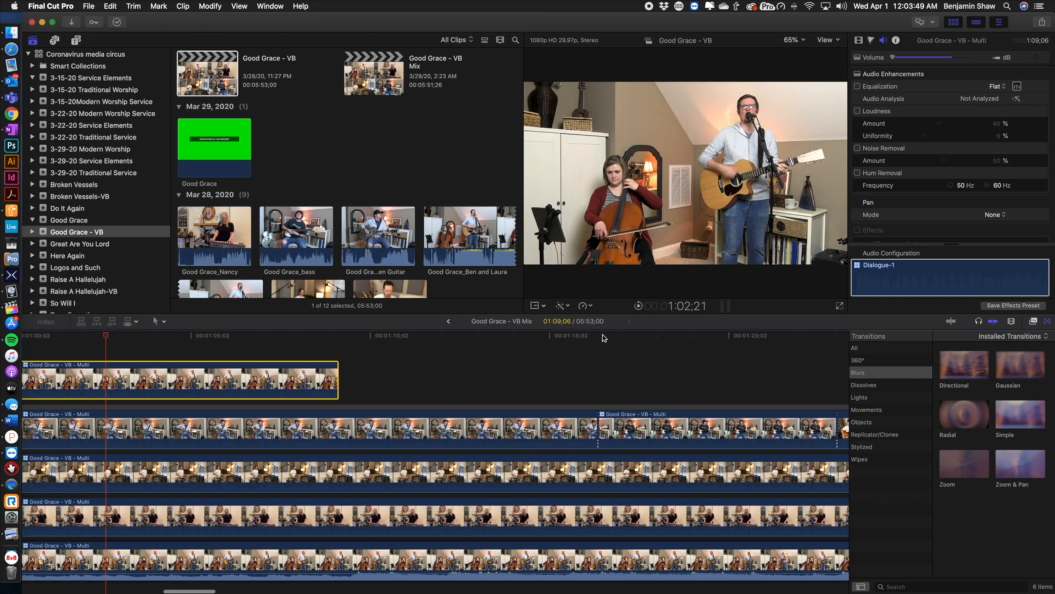
Move the VB Mix playhead and scroll through the clips in the Good Grace - VB event
click(603, 337)
drag(602, 339, 338, 331)
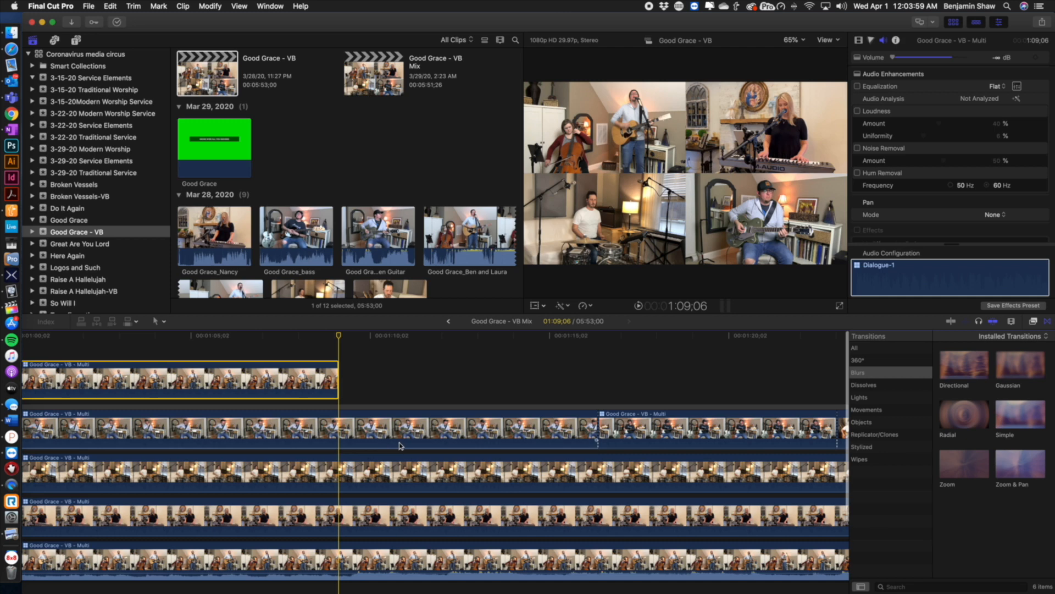
click(462, 289)
scroll(462, 289, down, 6)
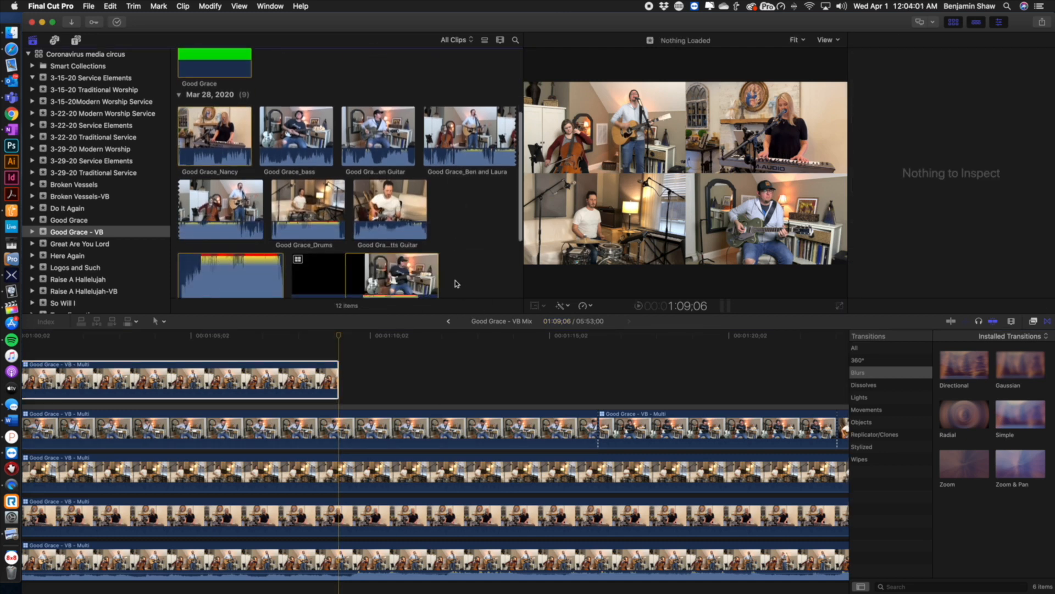
scroll(459, 283, up, 1)
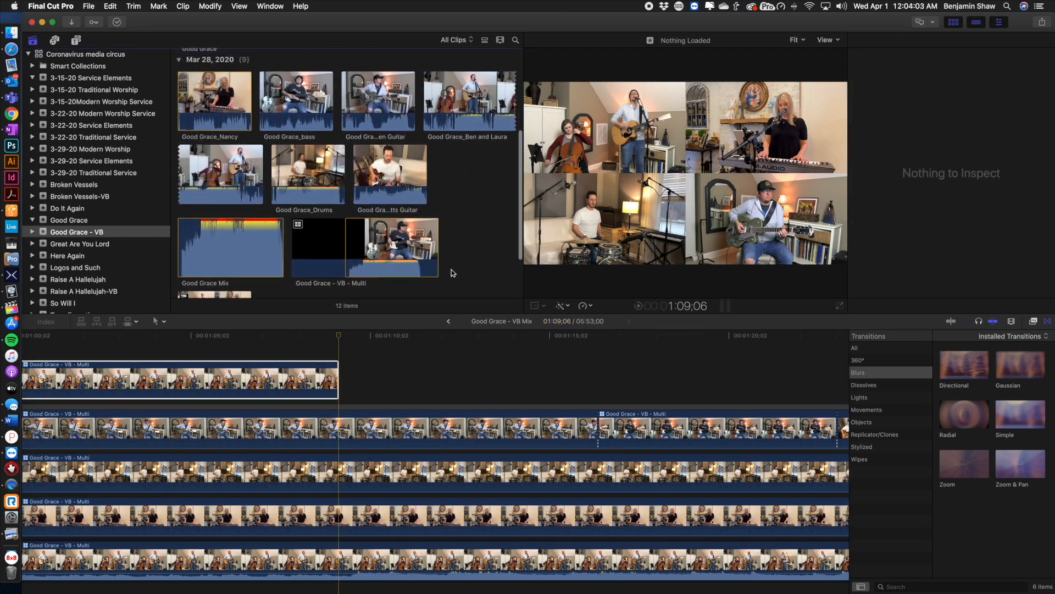
scroll(452, 244, down, 2)
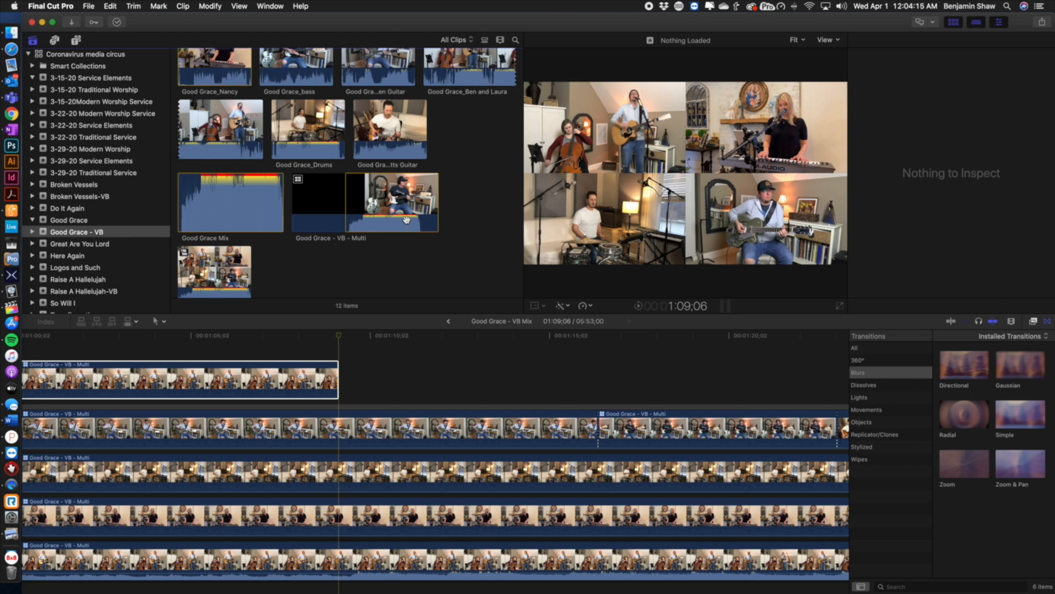
scroll(467, 200, up, 3)
Select and play the Good Grace_Potts Guitar source clip
click(385, 174)
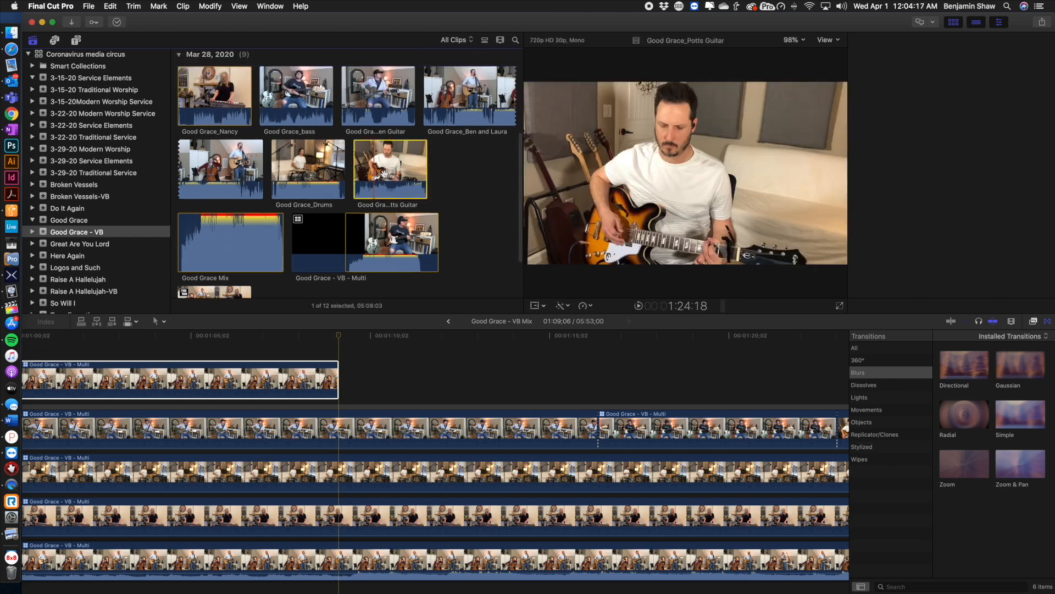
key(space)
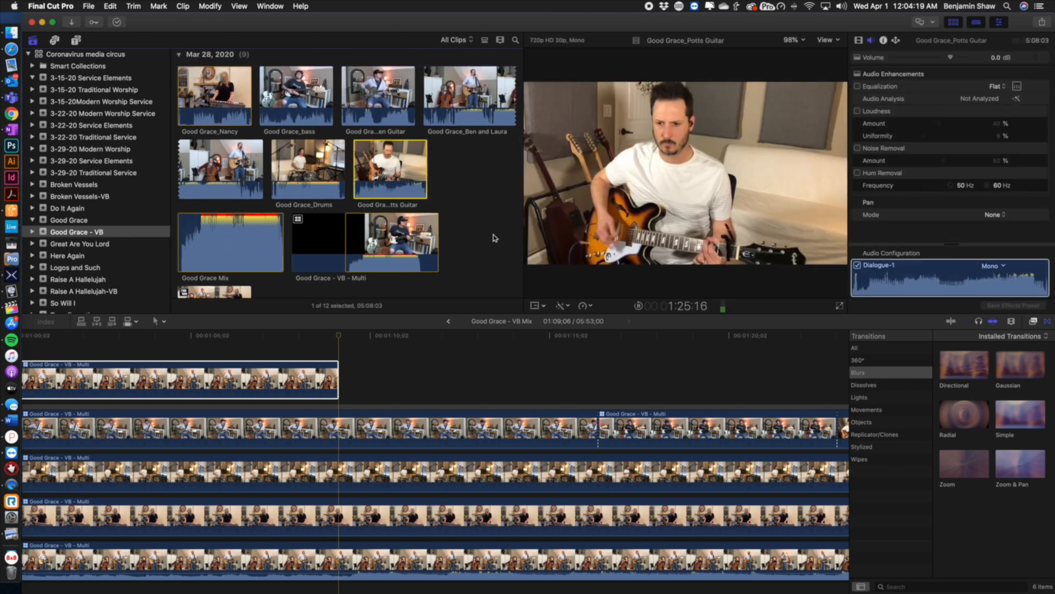
scroll(448, 193, up, 1)
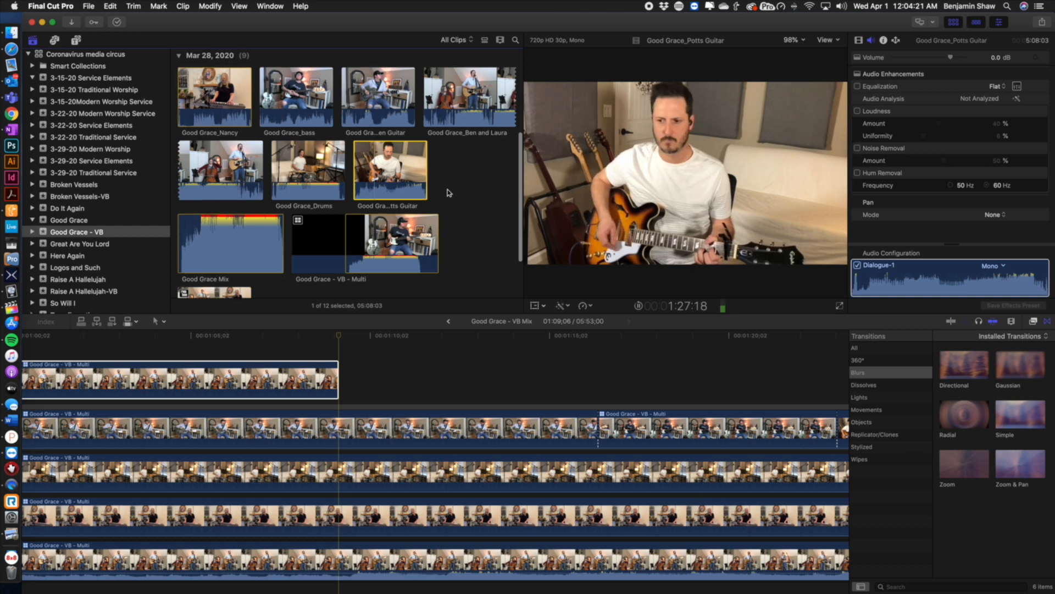
key(space)
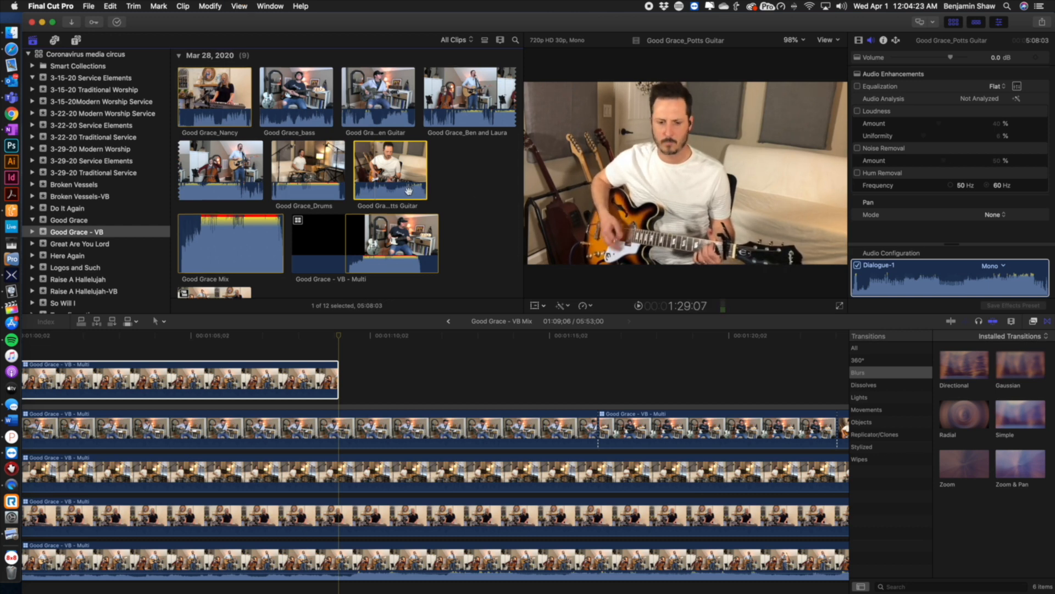
Select and play the Good Grace_Drums source clip
click(316, 175)
key(space)
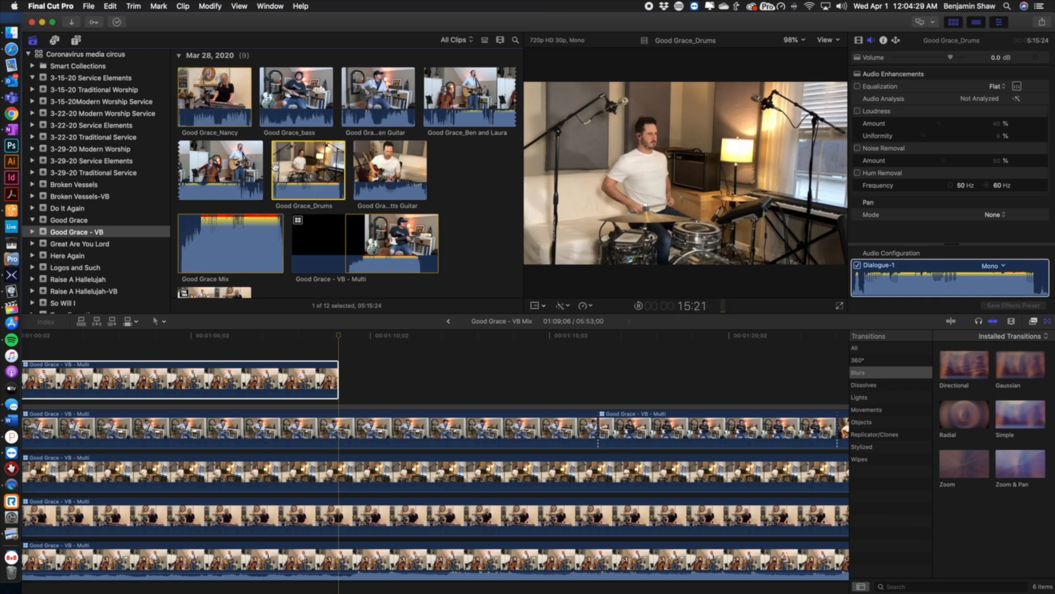
key(space)
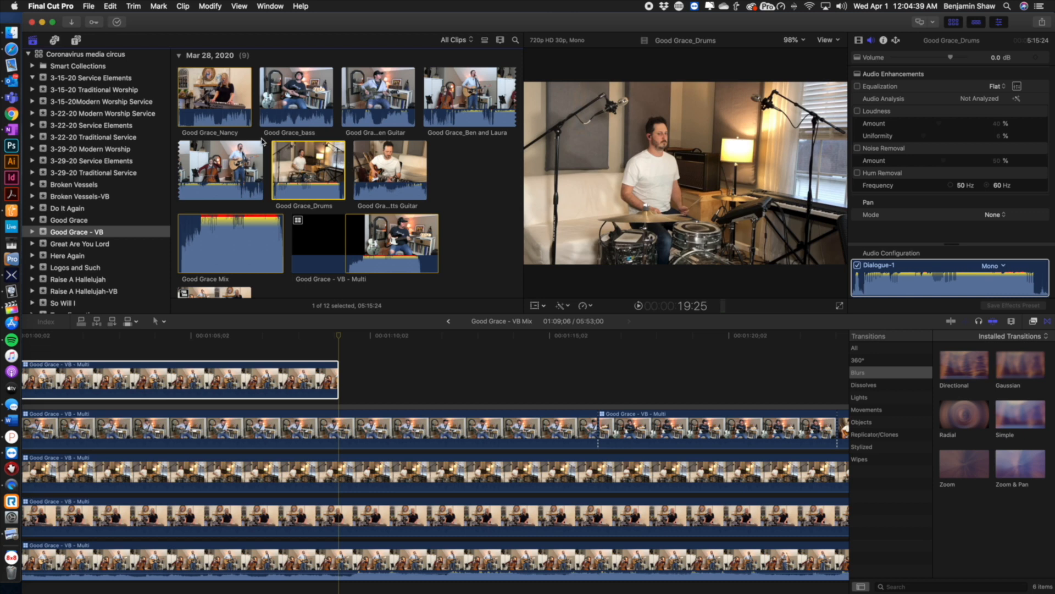
Select the six Good Grace camera clips plus Good Grace Mix and create a new multicam clip named Test Clip
scroll(241, 159, up, 1)
click(231, 182)
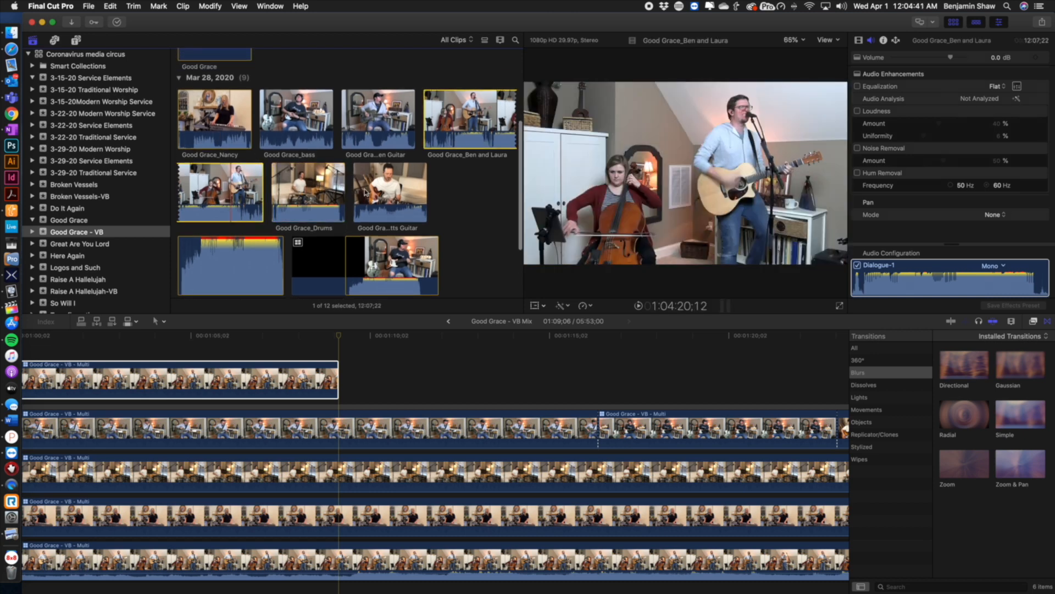
super+click(358, 192)
super+click(305, 189)
super+click(242, 119)
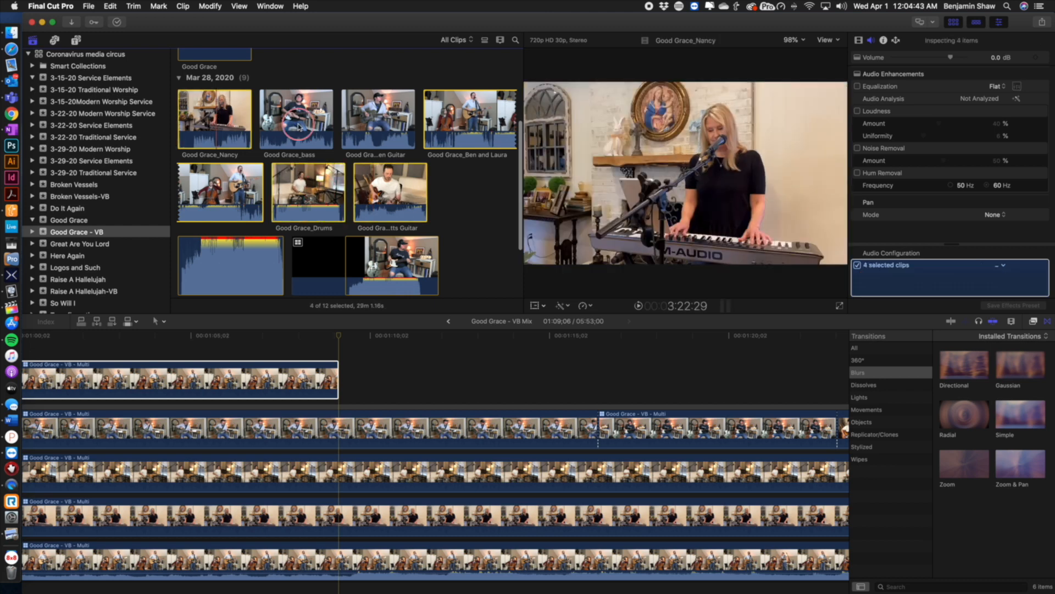
super+click(300, 127)
super+click(387, 118)
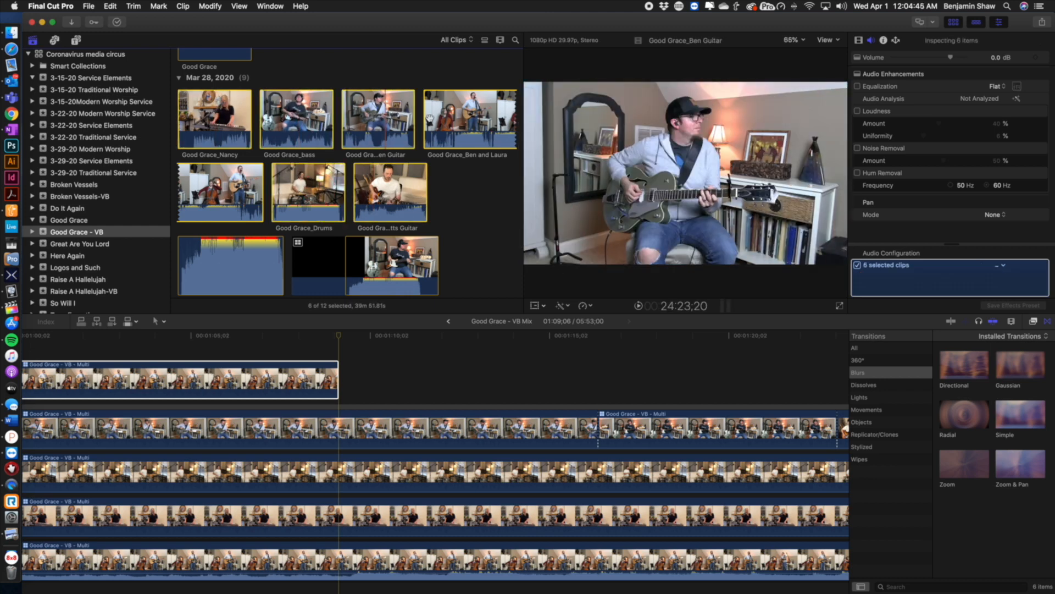
scroll(203, 238, down, 3)
super+click(223, 234)
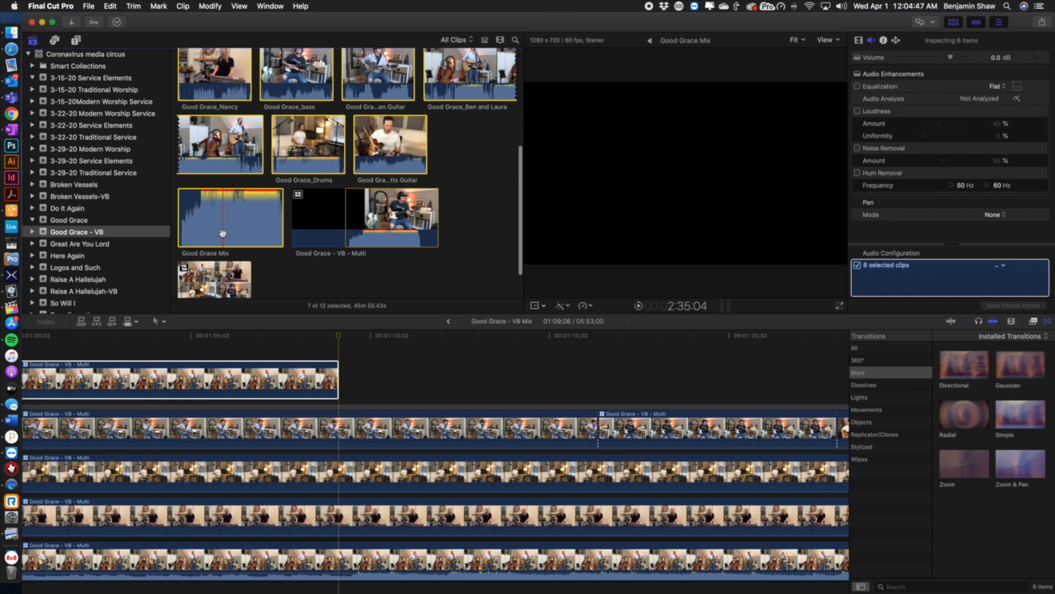
right_click(245, 218)
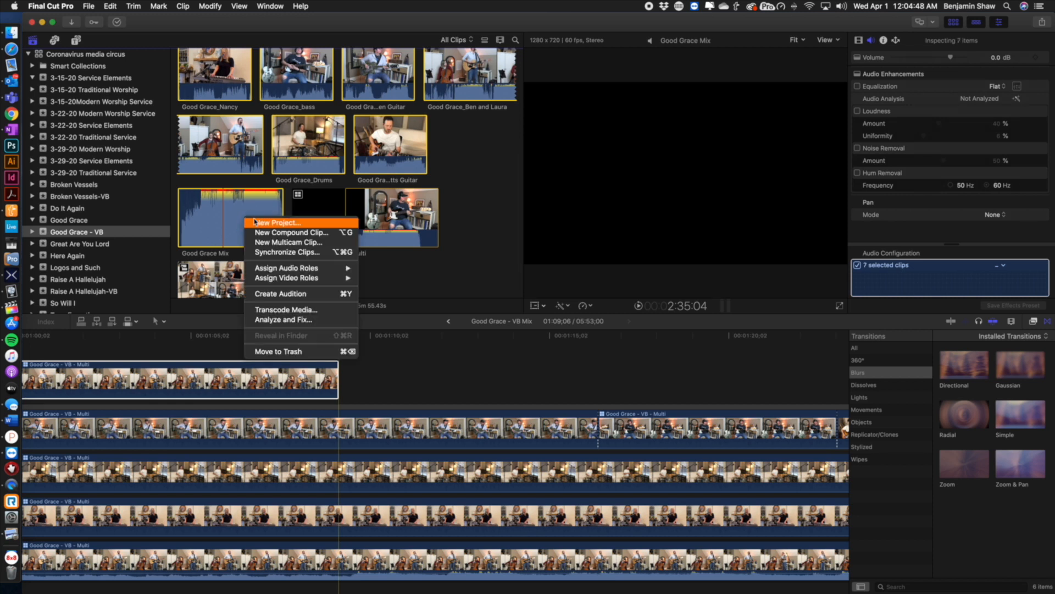
click(285, 242)
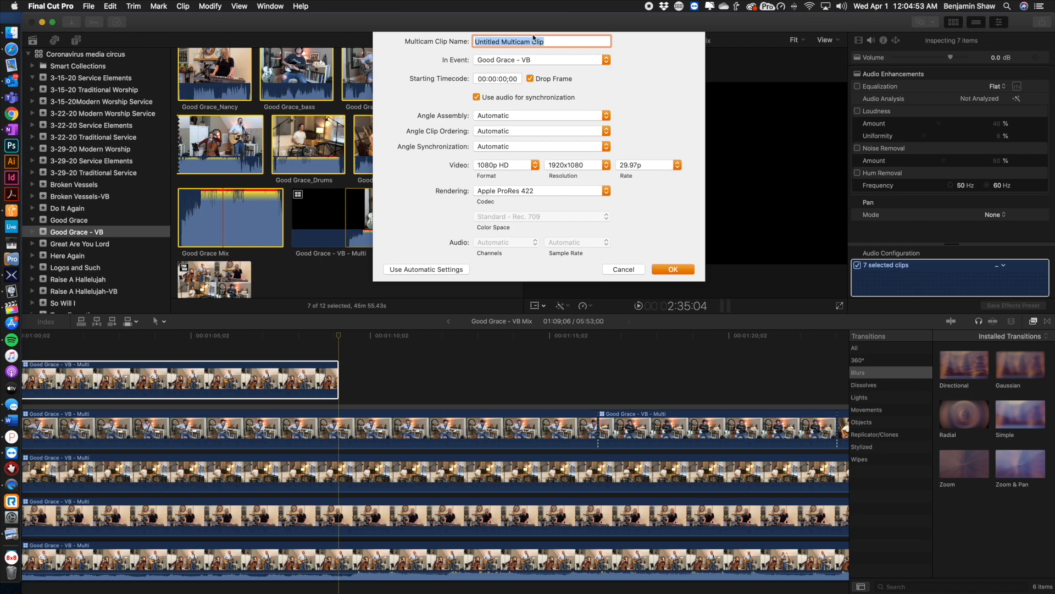
text(Test)
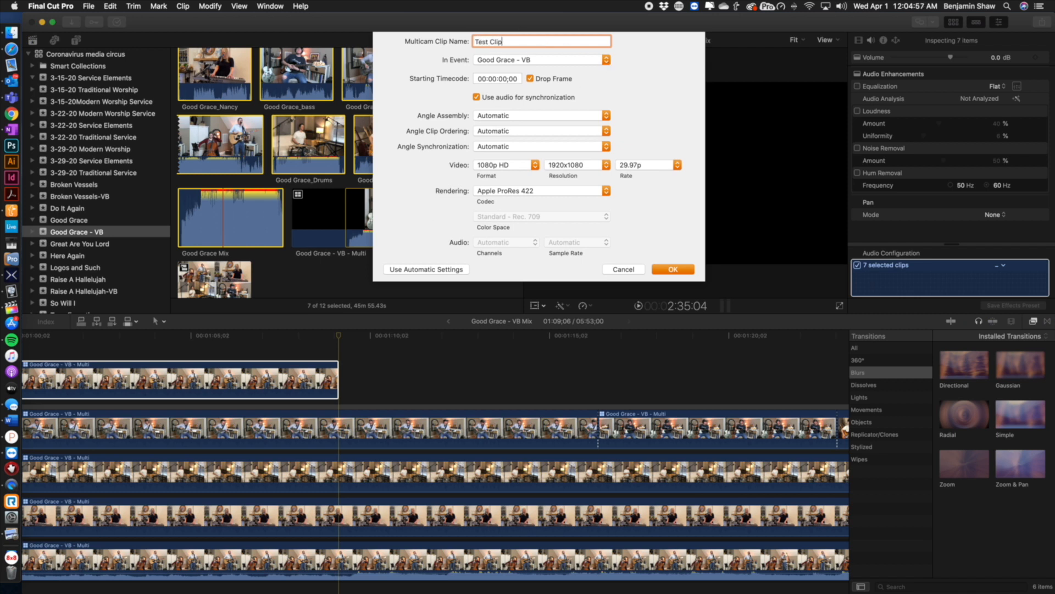
key(Return)
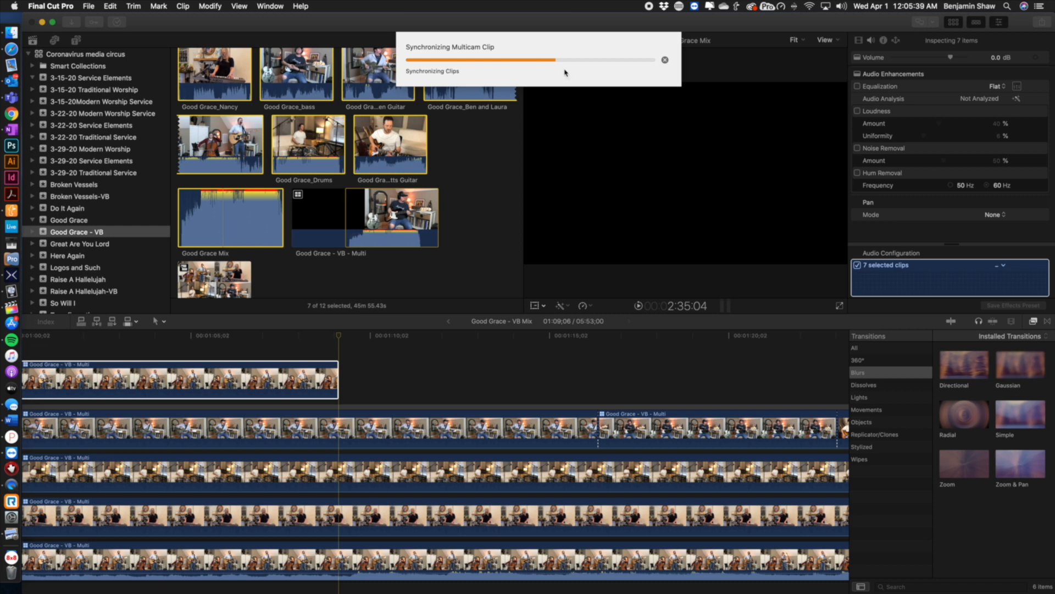
Open Test Clip in the timeline and scroll through its angles
scroll(491, 143, down, 1)
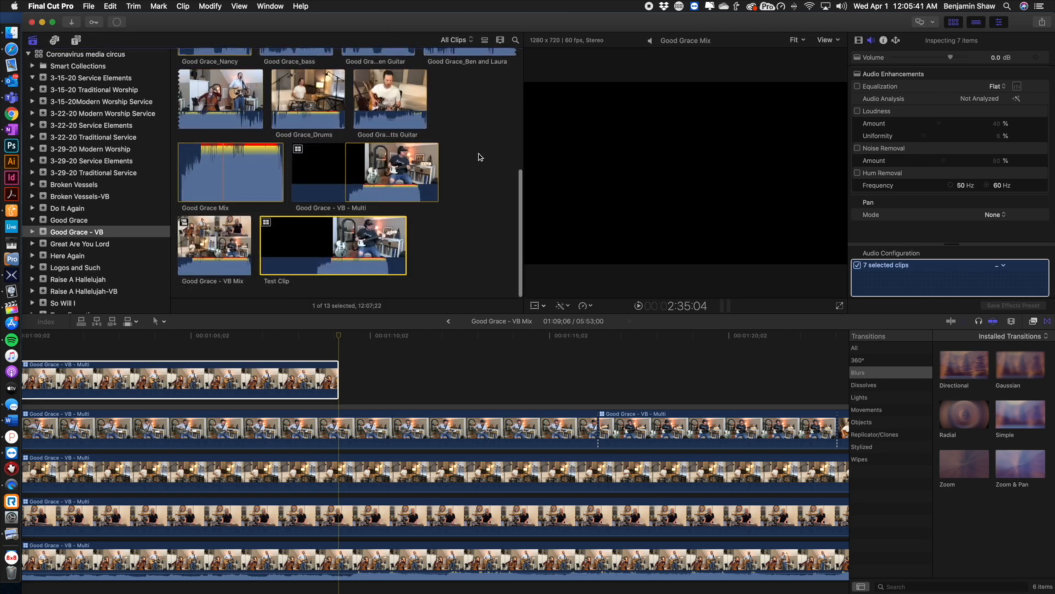
click(437, 244)
double_click(363, 242)
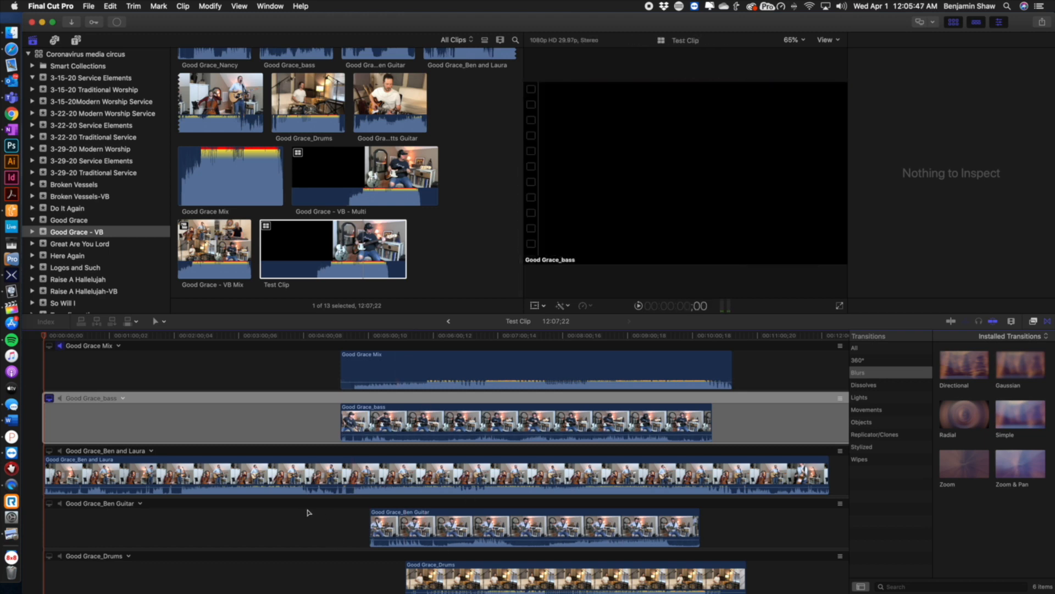
scroll(308, 511, down, 5)
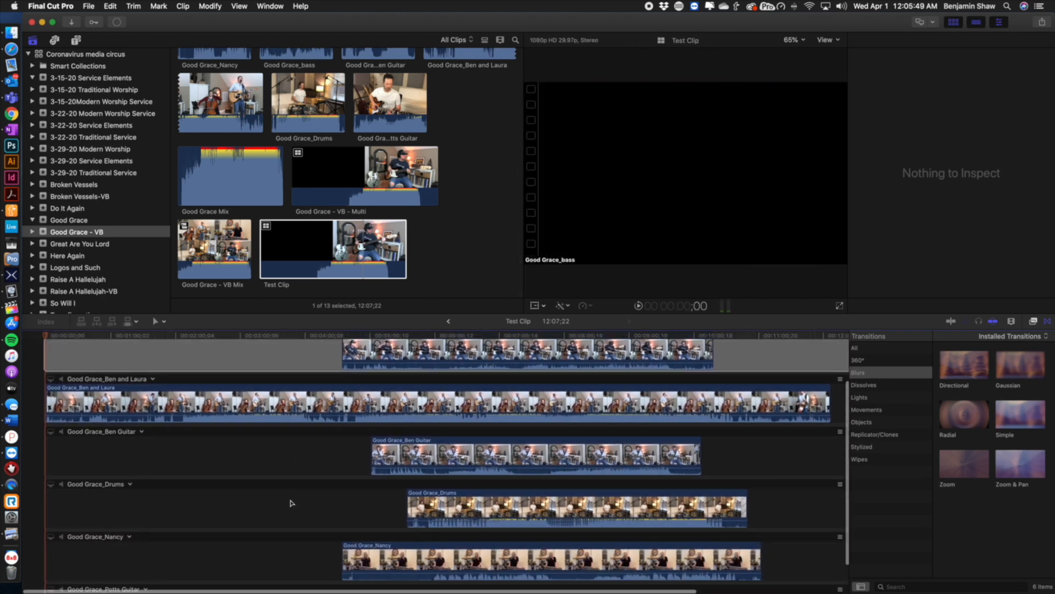
scroll(291, 503, down, 3)
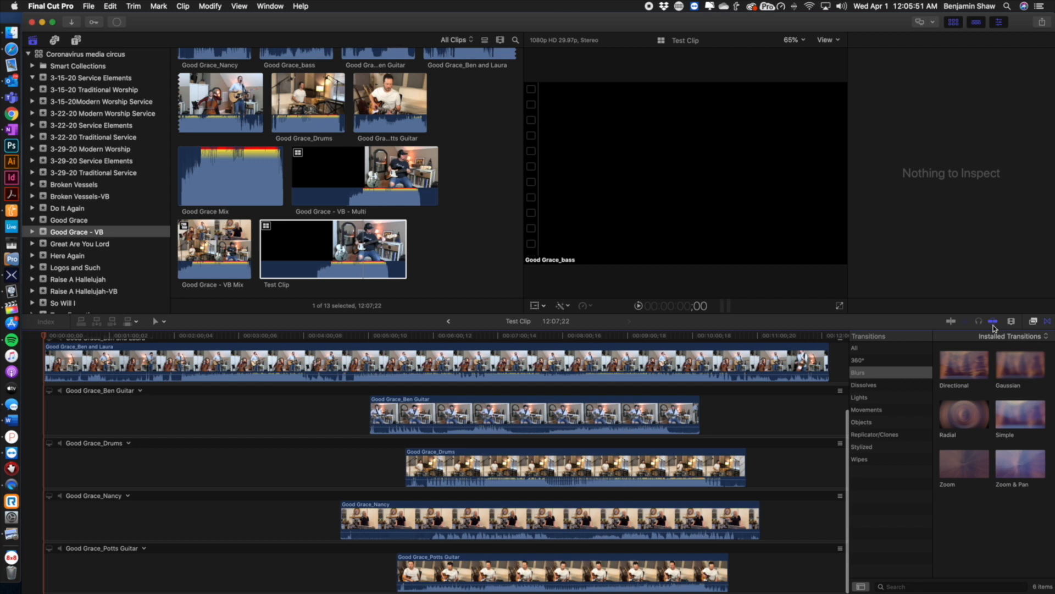
click(992, 322)
click(980, 322)
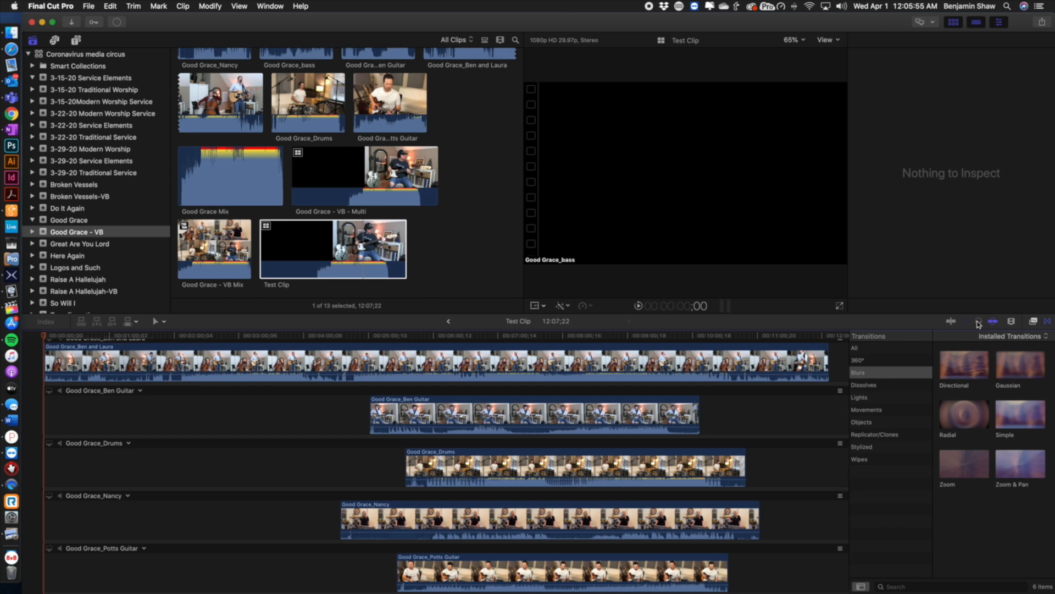
click(951, 323)
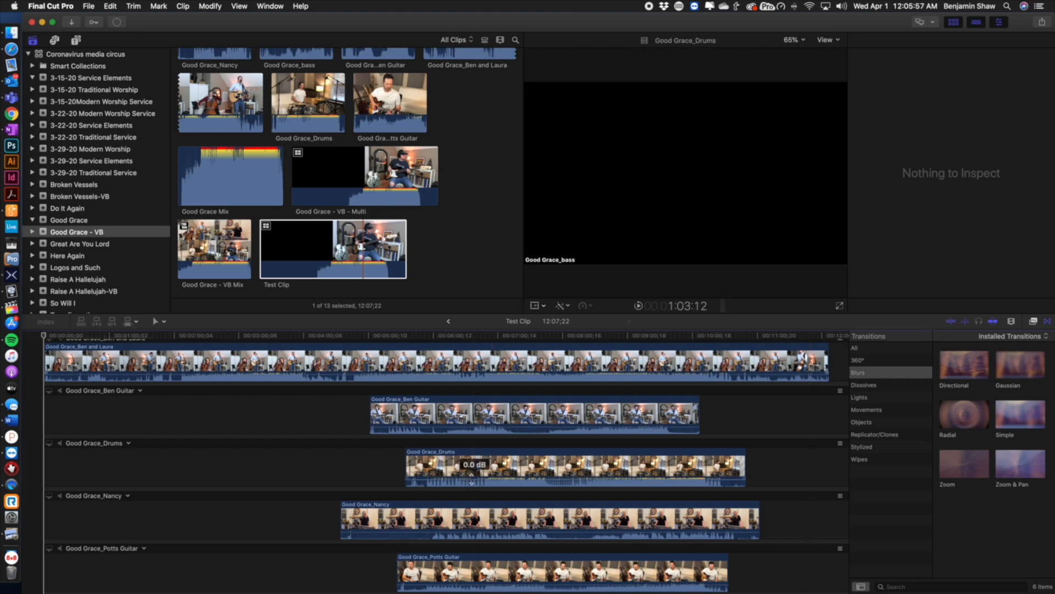
click(946, 323)
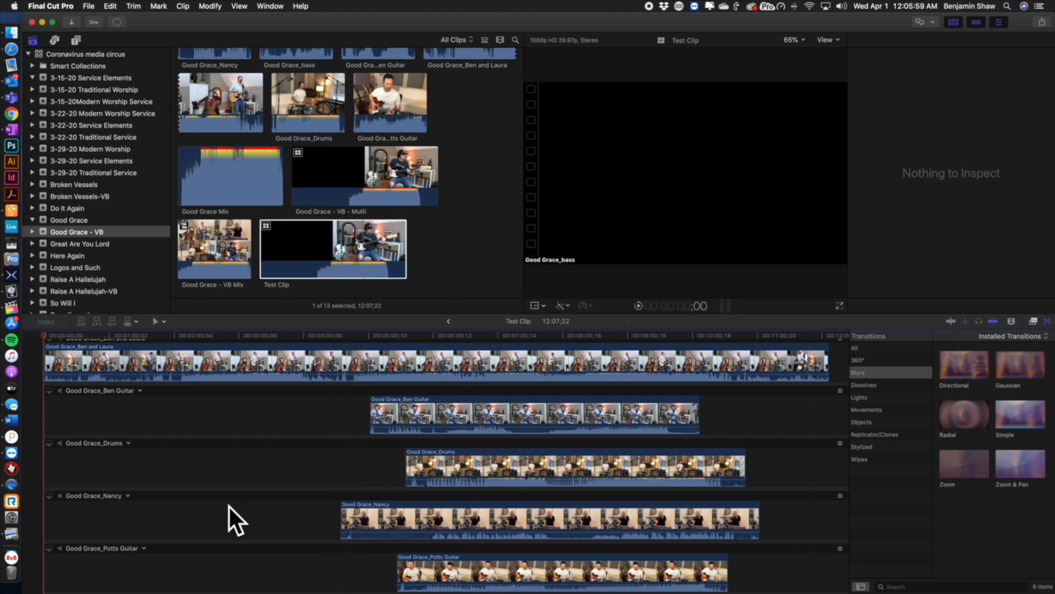
Play Test Clip from where the synced angles begin
scroll(225, 501, up, 4)
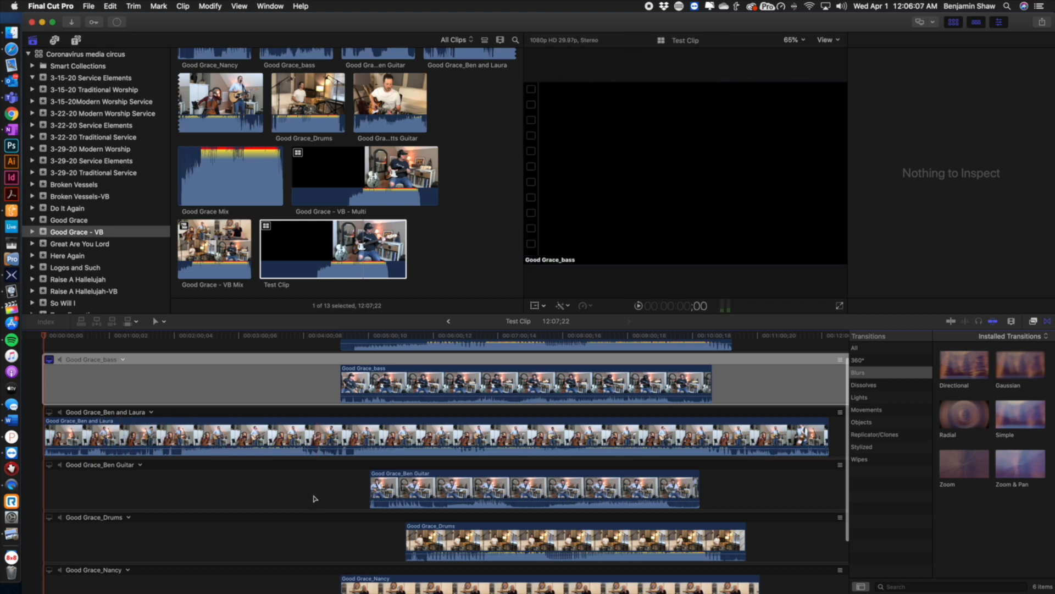
scroll(313, 498, up, 3)
click(339, 337)
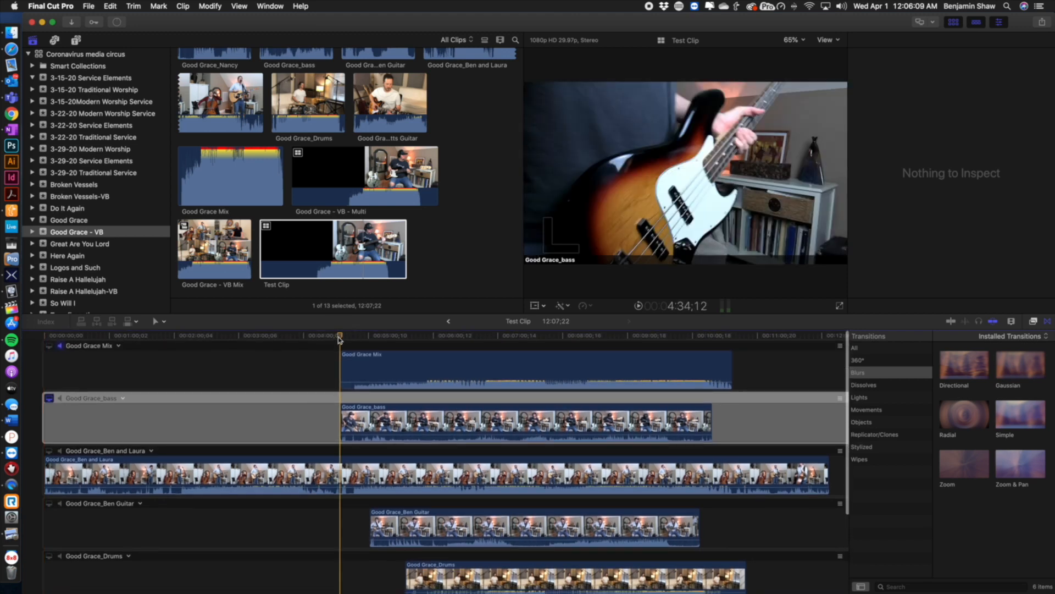
key(space)
click(370, 336)
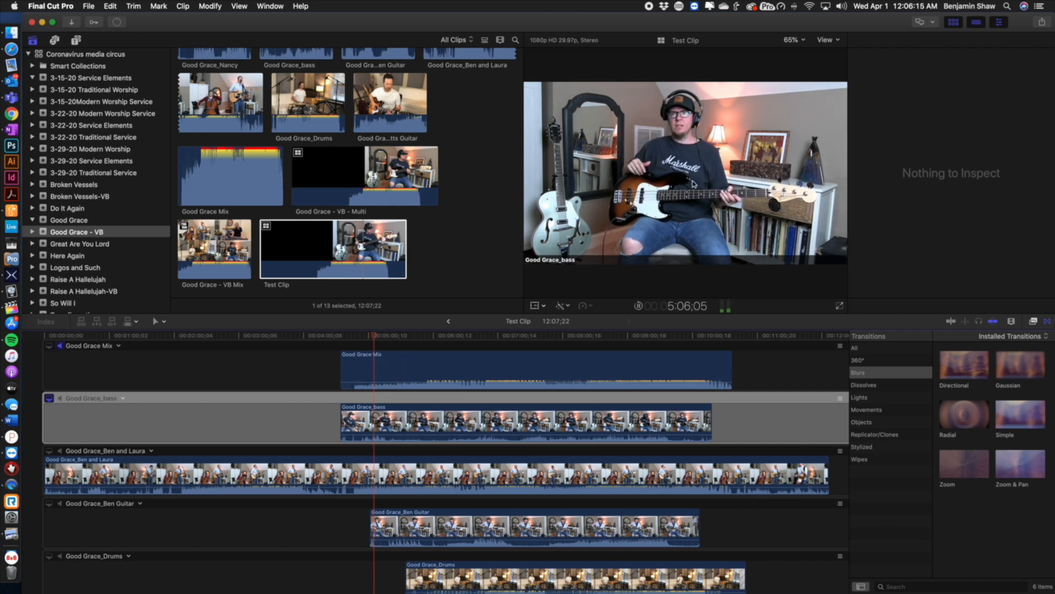
key(space)
Open the Good Grace - VB - Multi clip and skim its angles to compare with Test Clip
scroll(392, 499, up, 1)
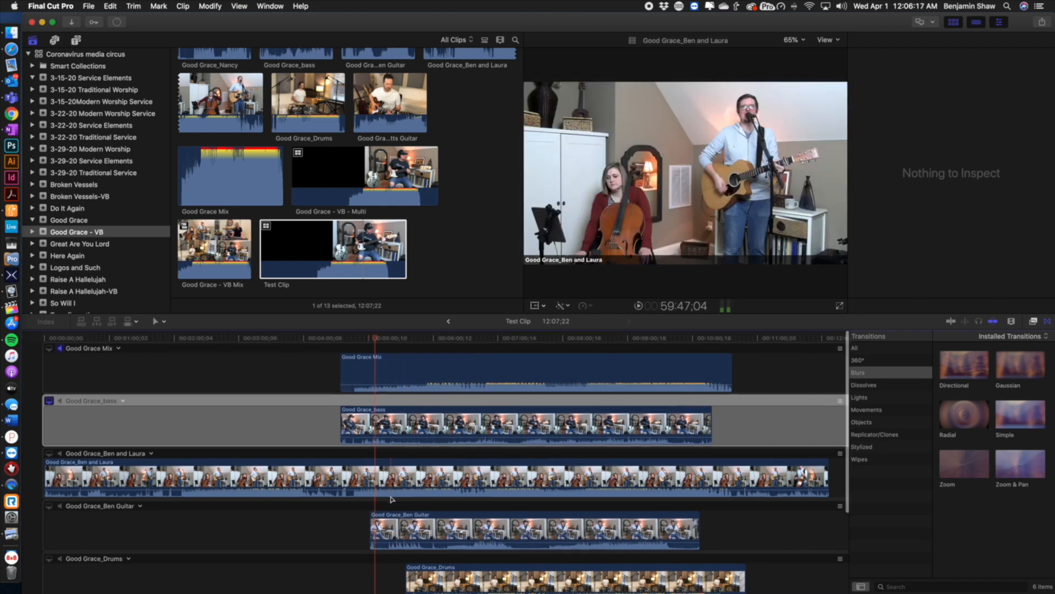
double_click(373, 195)
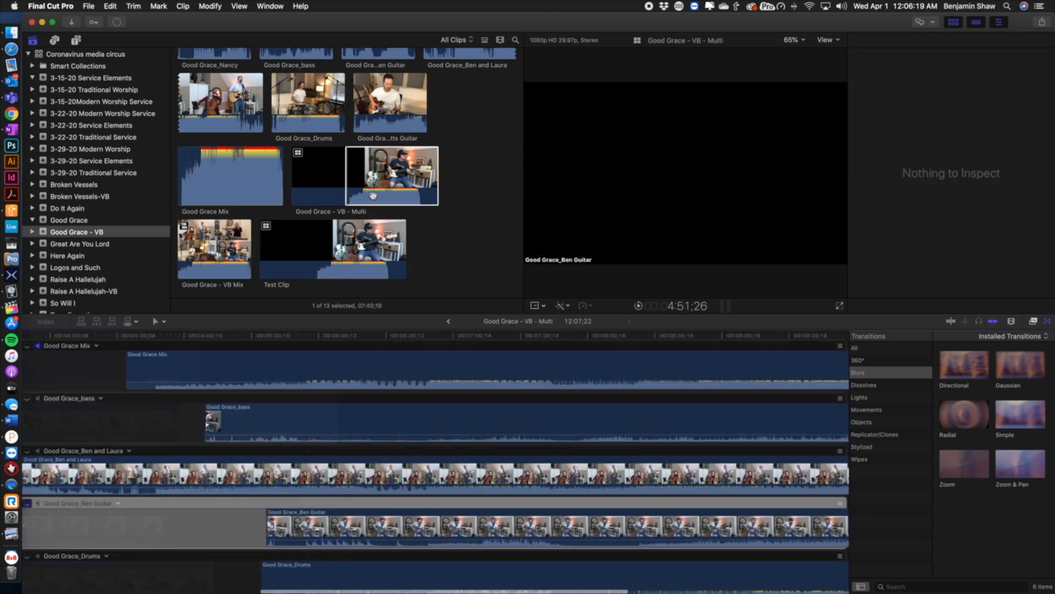
scroll(244, 451, down, 4)
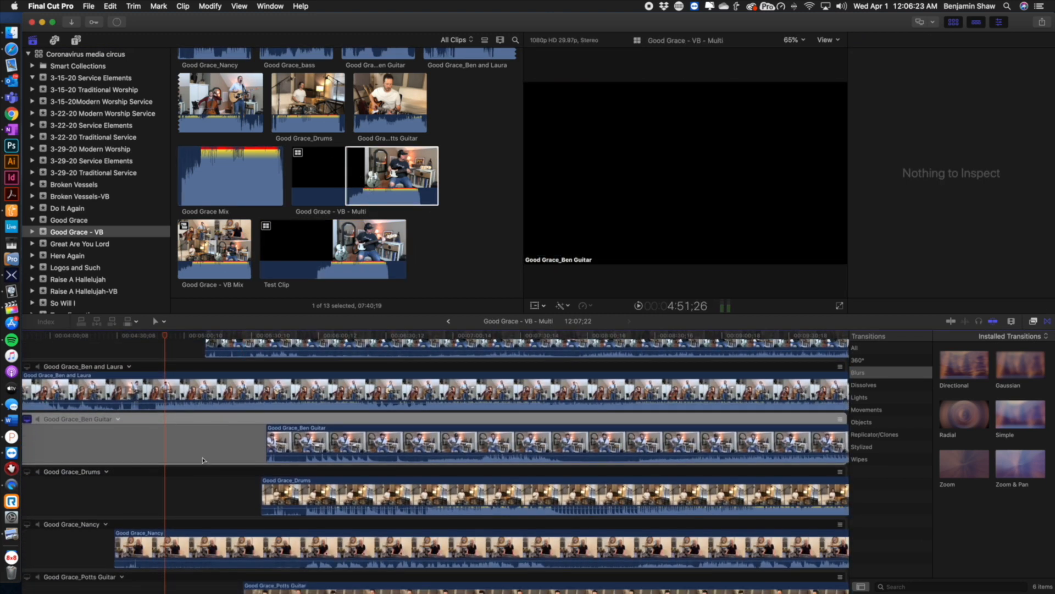
click(202, 340)
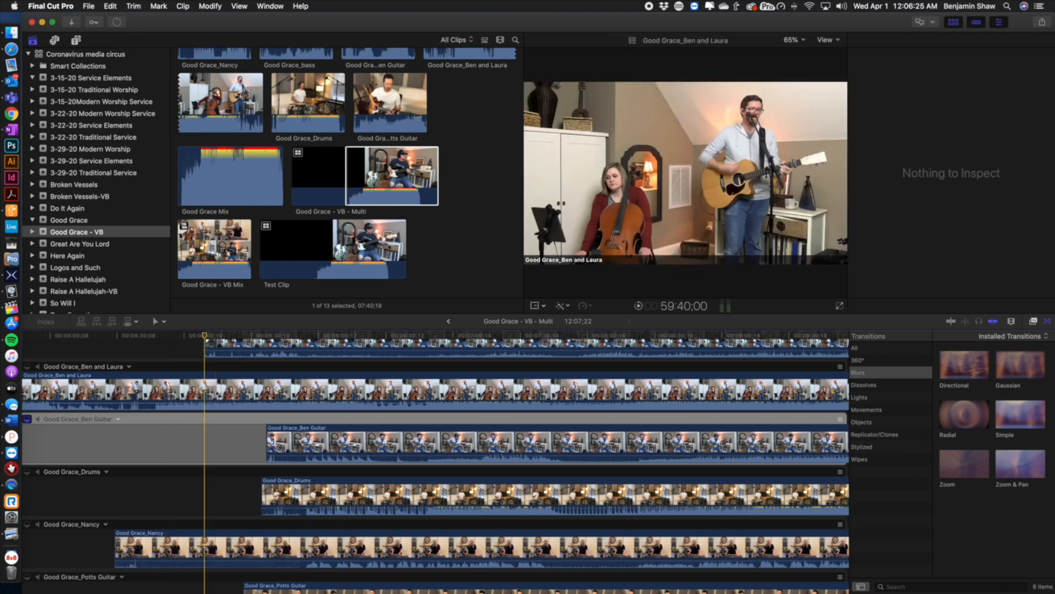
scroll(241, 411, up, 2)
scroll(241, 411, up, 3)
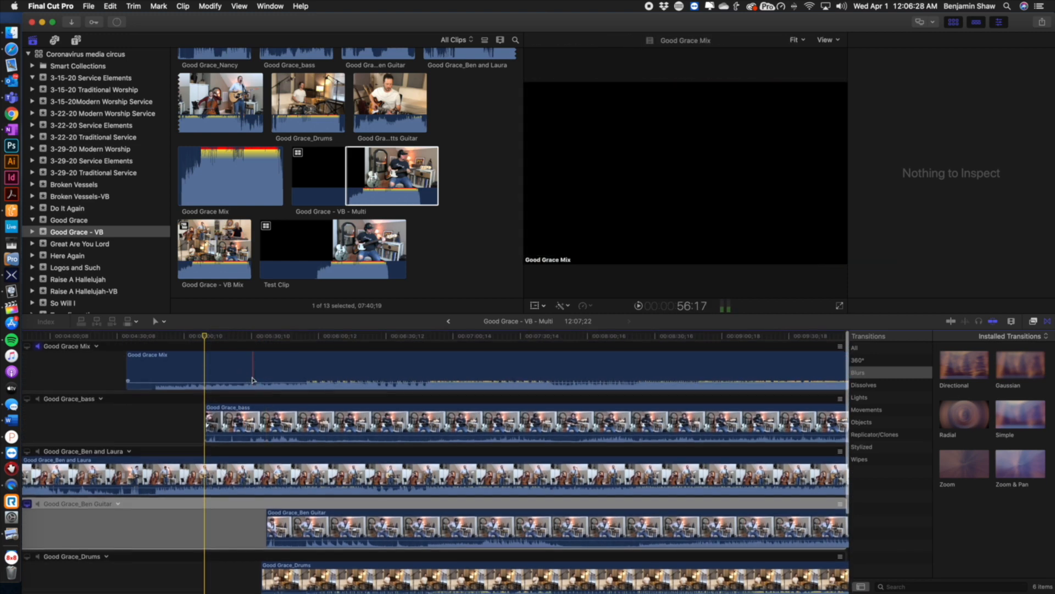
click(153, 336)
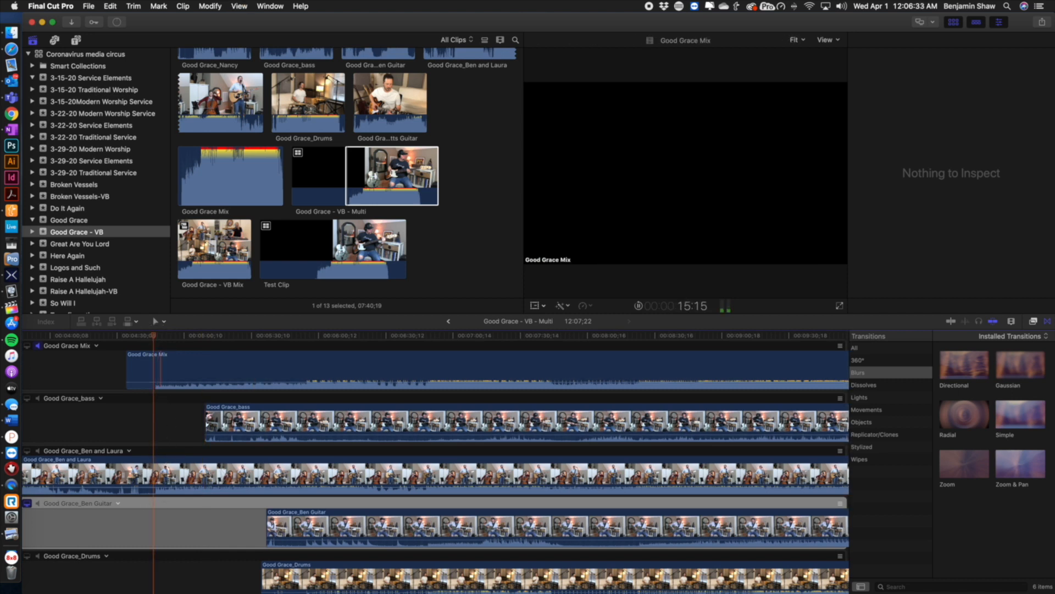
Display the video scopes in the viewer
click(248, 6)
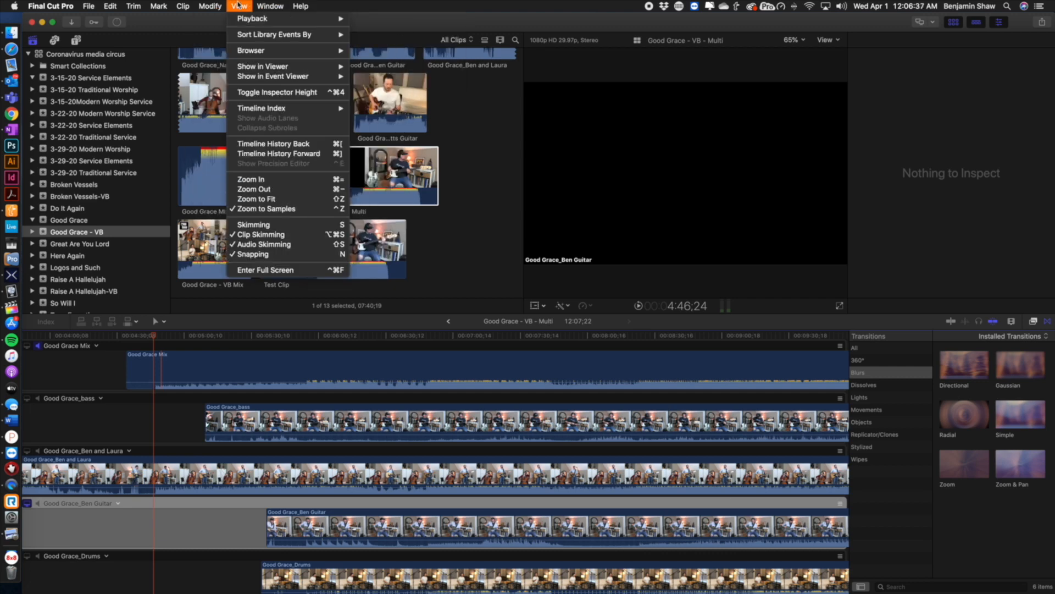
mouse_move(246, 20)
mouse_move(264, 66)
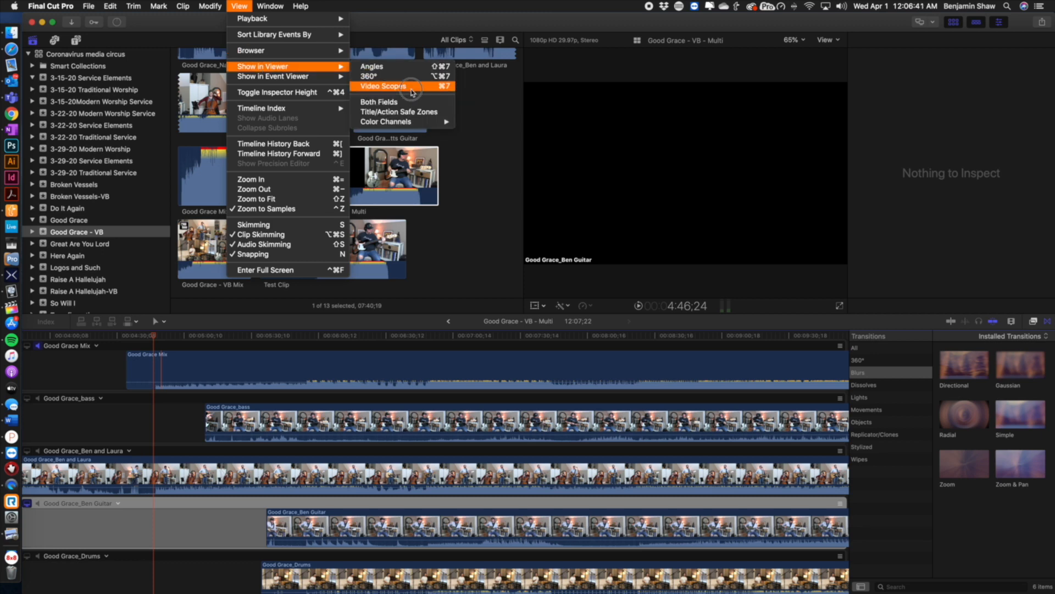
click(412, 92)
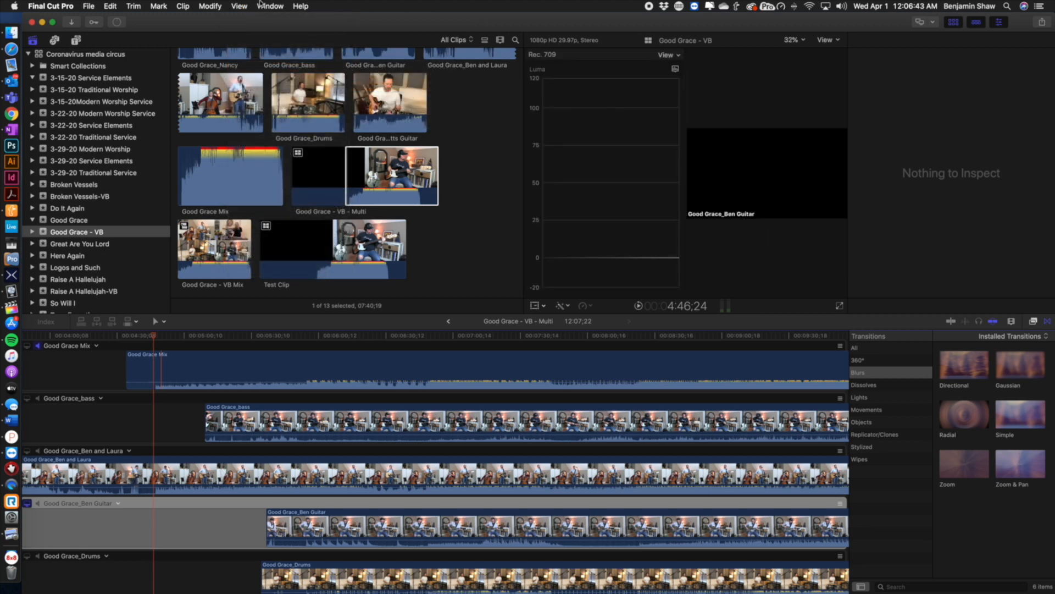
Show the angle viewer and skim the Good Grace - VB - Multi timeline to preview its angles
click(216, 6)
mouse_move(241, 6)
mouse_move(284, 66)
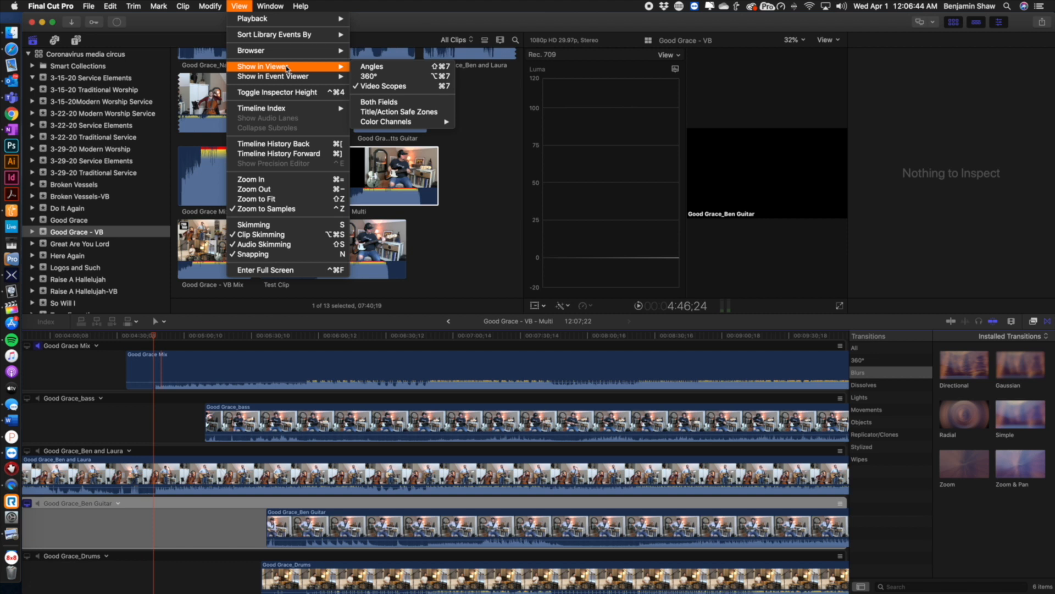
click(388, 71)
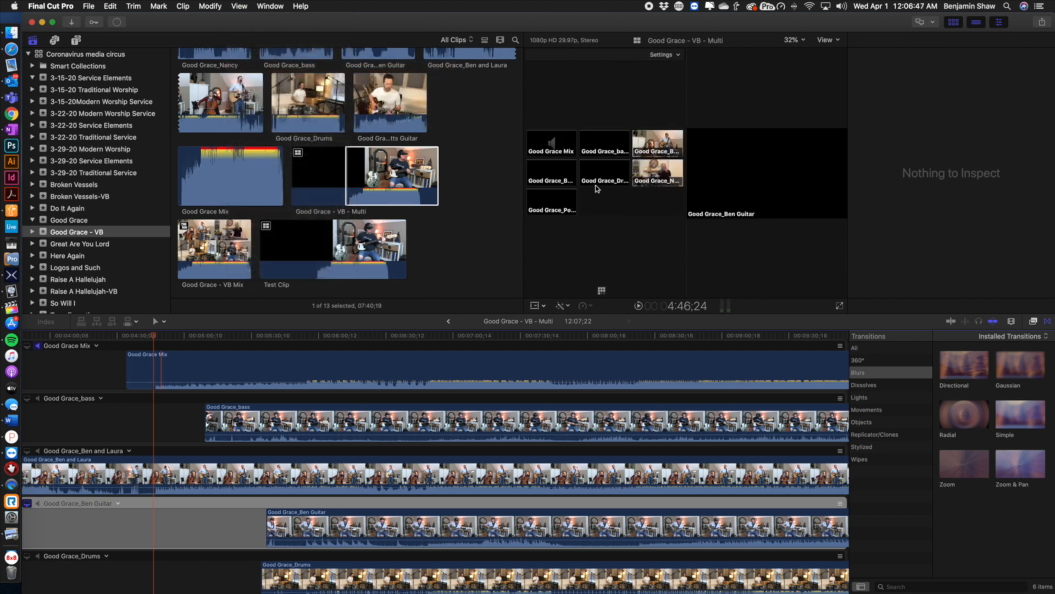
drag(152, 335, 296, 348)
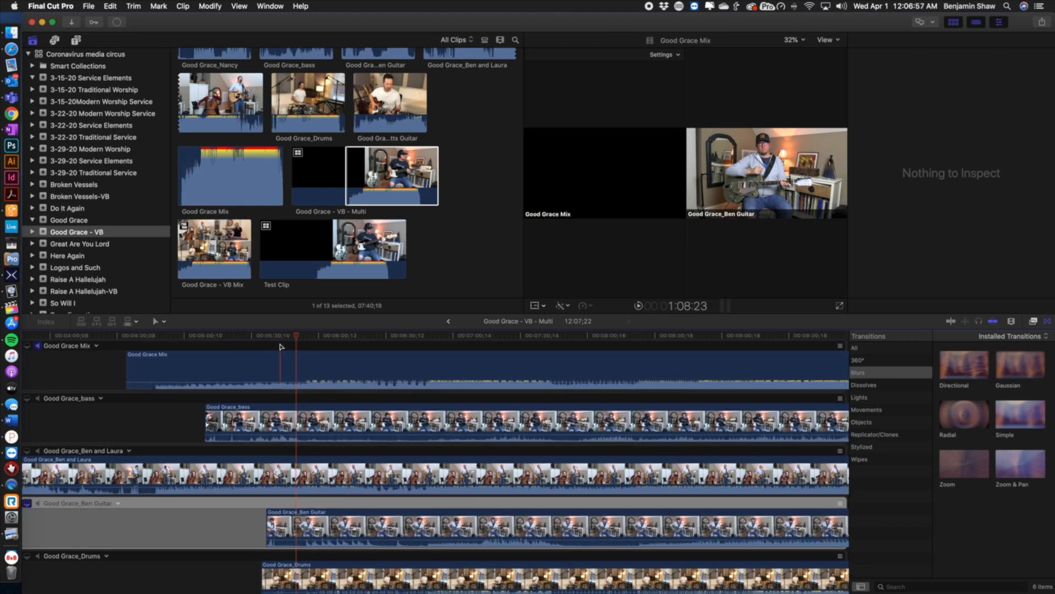
Go back to the browser's projects and open the Good Grace - VB project
click(448, 324)
scroll(459, 278, up, 5)
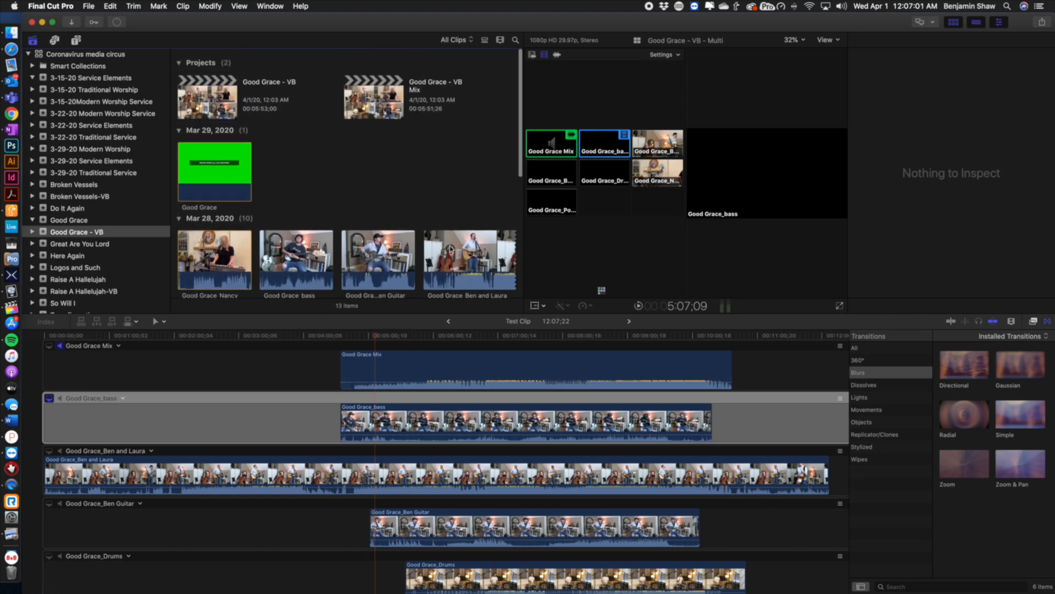
click(385, 93)
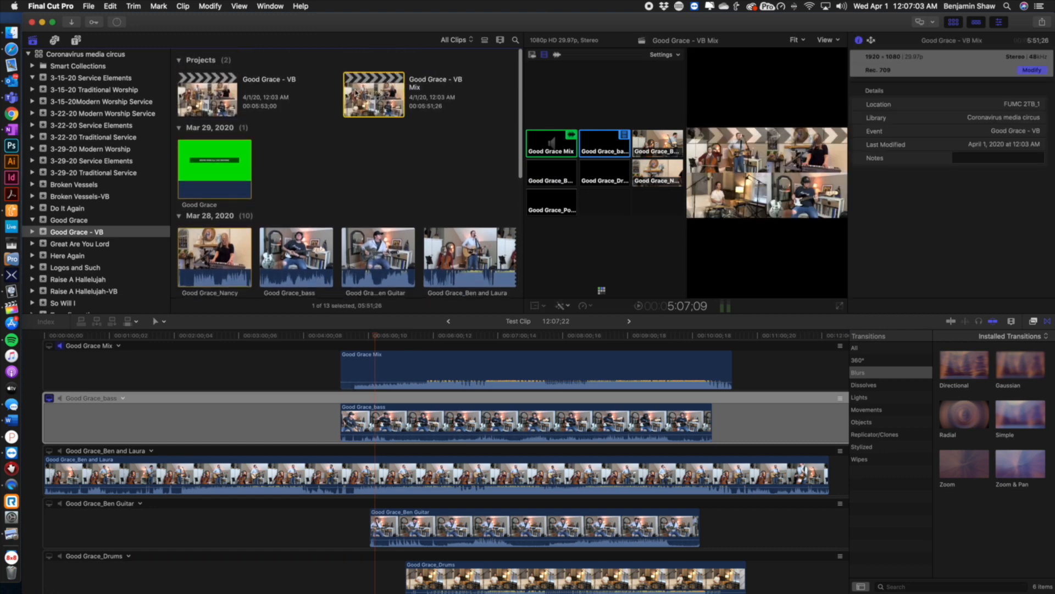
double_click(206, 88)
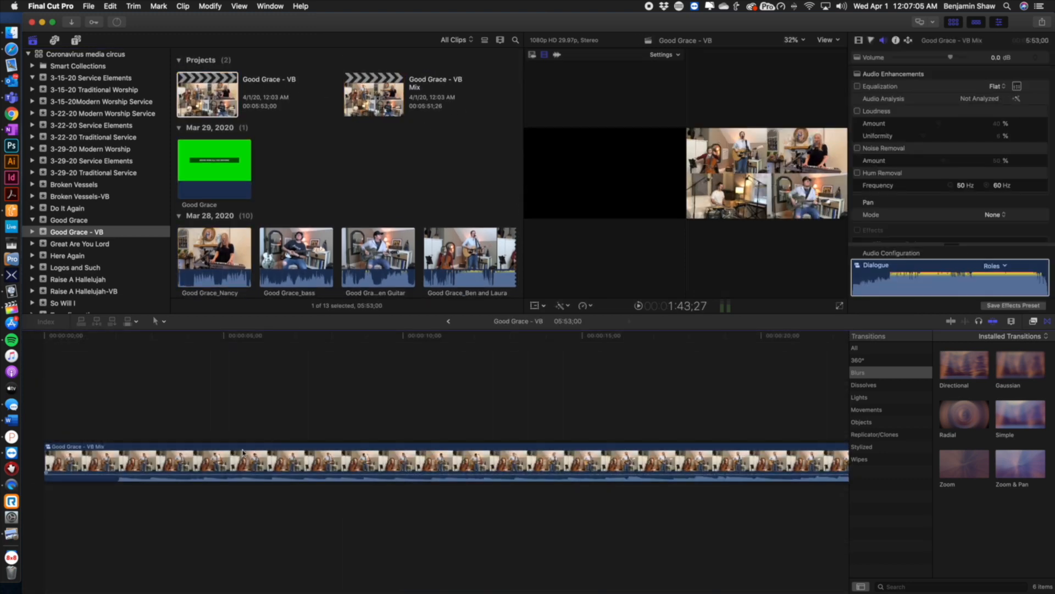
Create a new project named Test
right_click(213, 452)
click(191, 412)
click(332, 158)
right_click(473, 95)
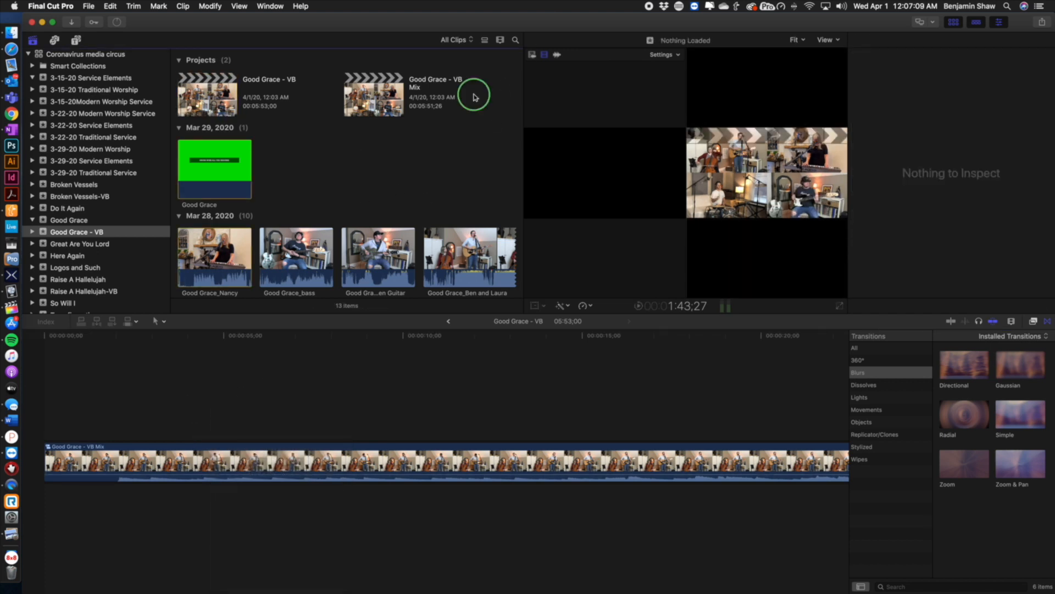
key(super+n)
text(Test)
key(Return)
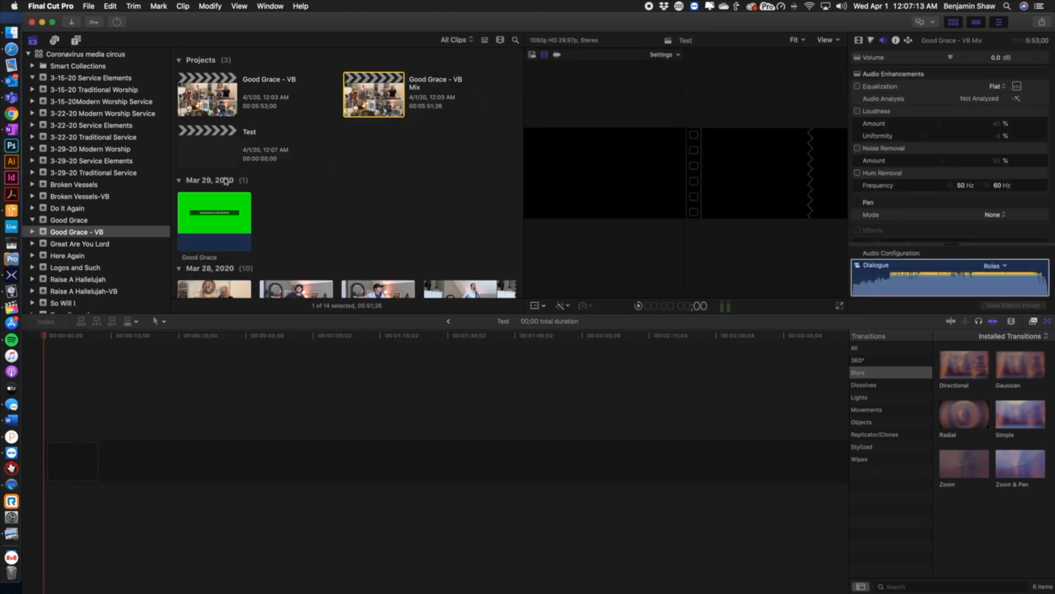
Add the Good Grace - VB - Multi clip to the Test project timeline
scroll(362, 204, down, 6)
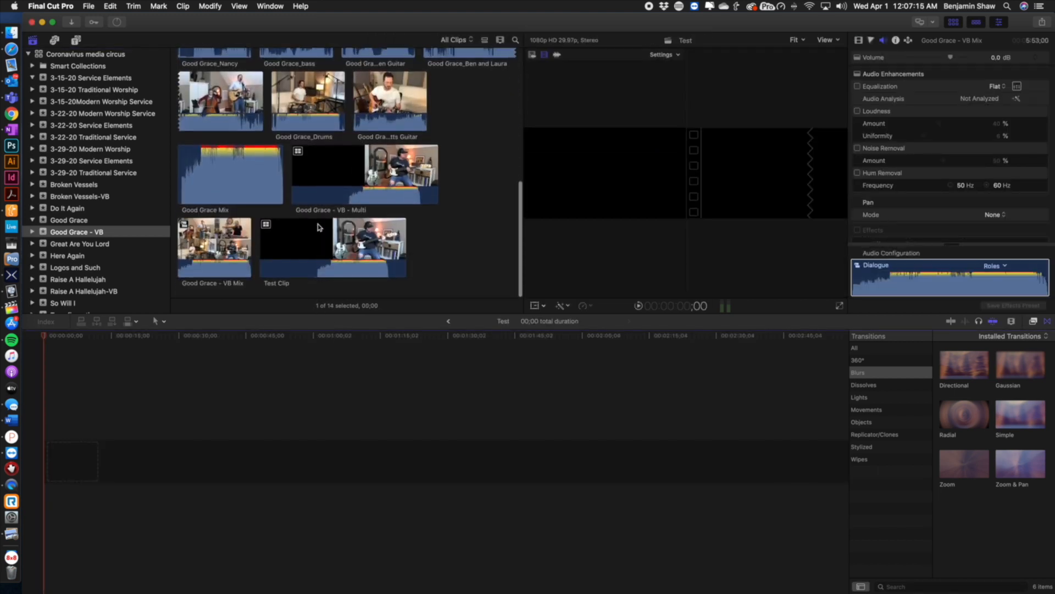
click(336, 176)
drag(397, 235, 220, 444)
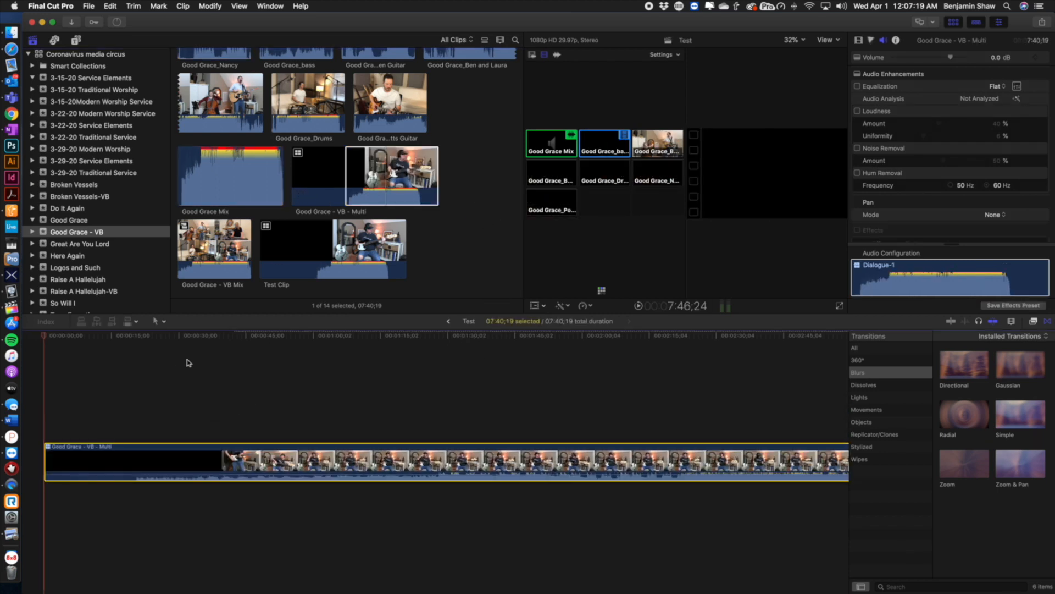
Switch the multicam clip to the Good Grace Mix angle, then undo the switch
drag(205, 335, 234, 339)
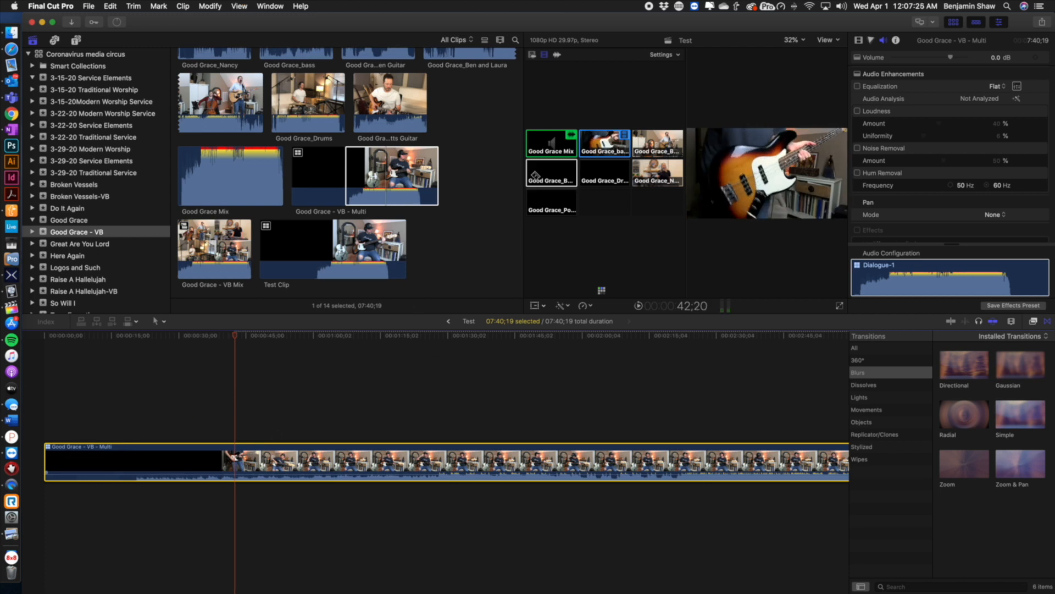
click(557, 54)
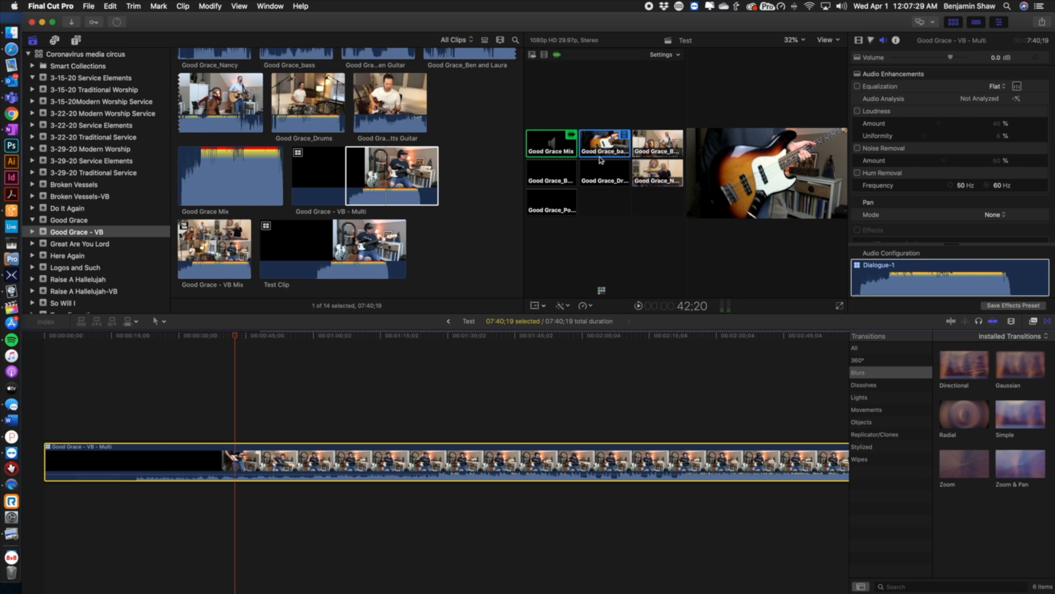
click(546, 144)
key(super+z)
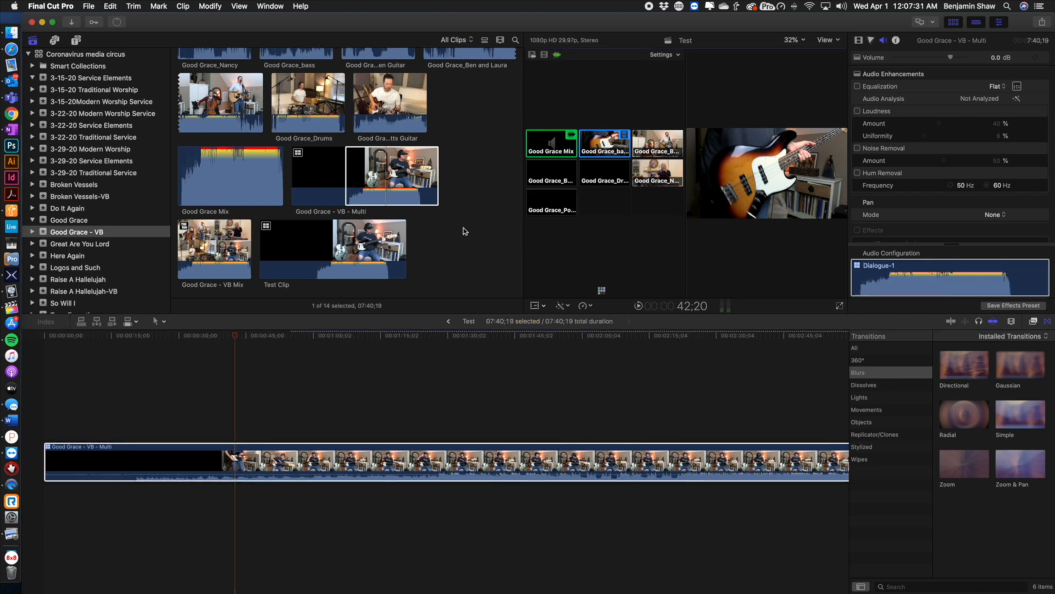
Set the multicam clip's audio angle to Good Grace Mix from the start of the timeline
key(Home)
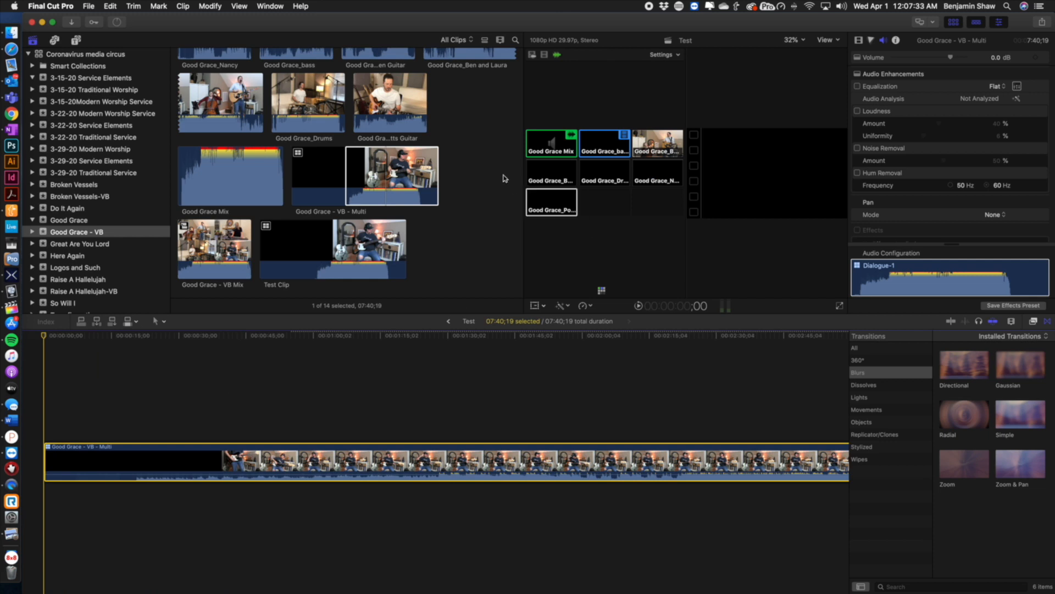
click(623, 151)
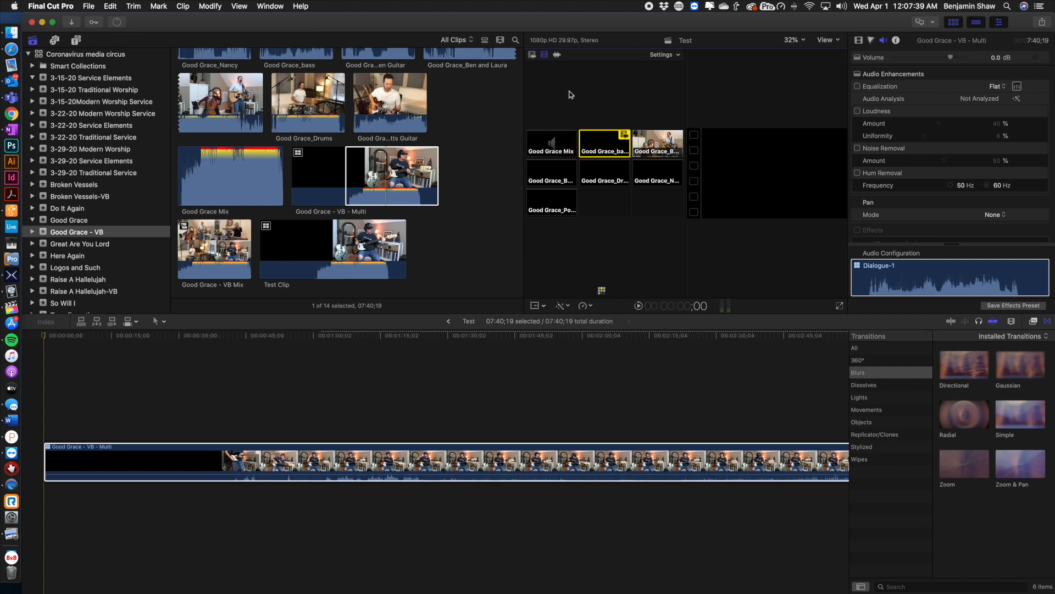
click(556, 55)
key(alt+1)
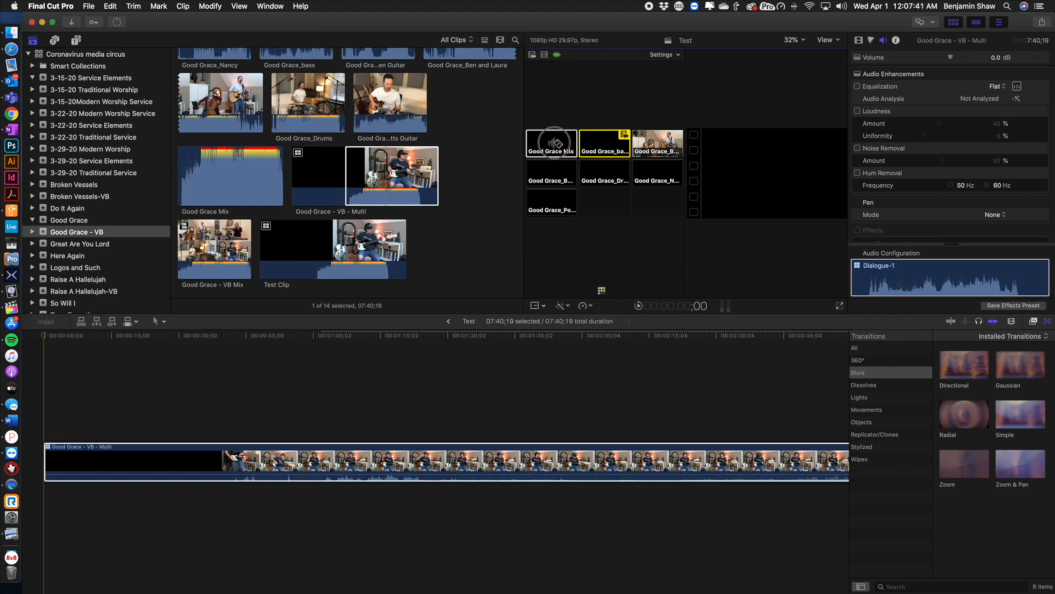
Switch the clip's video angle to the Good Grace_Ben and Laura angle and scrub to preview it
click(548, 54)
click(654, 144)
click(656, 179)
click(603, 177)
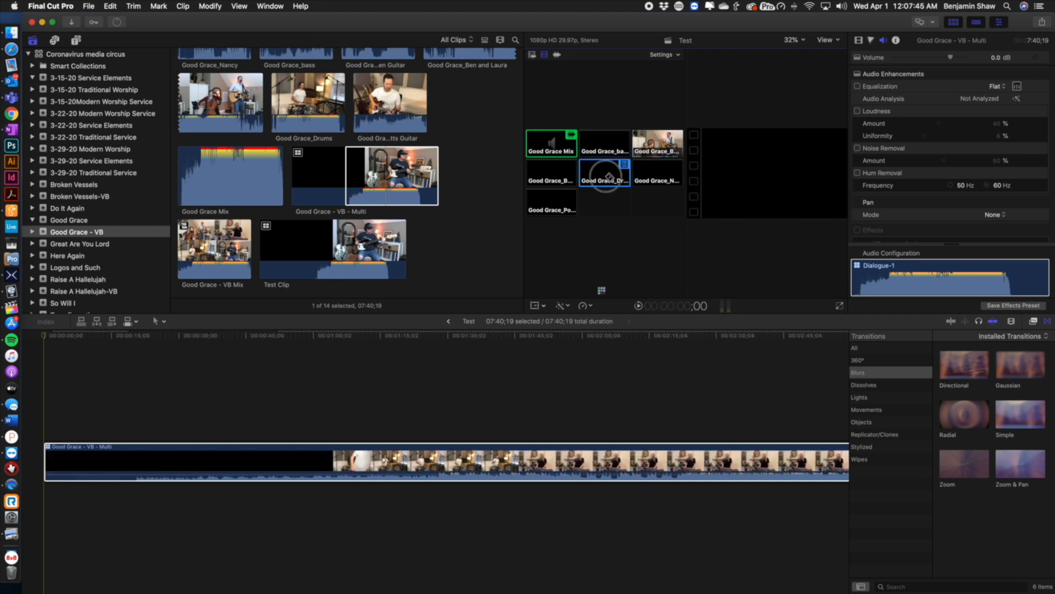
click(658, 144)
drag(219, 336, 513, 359)
scroll(507, 361, right, 5)
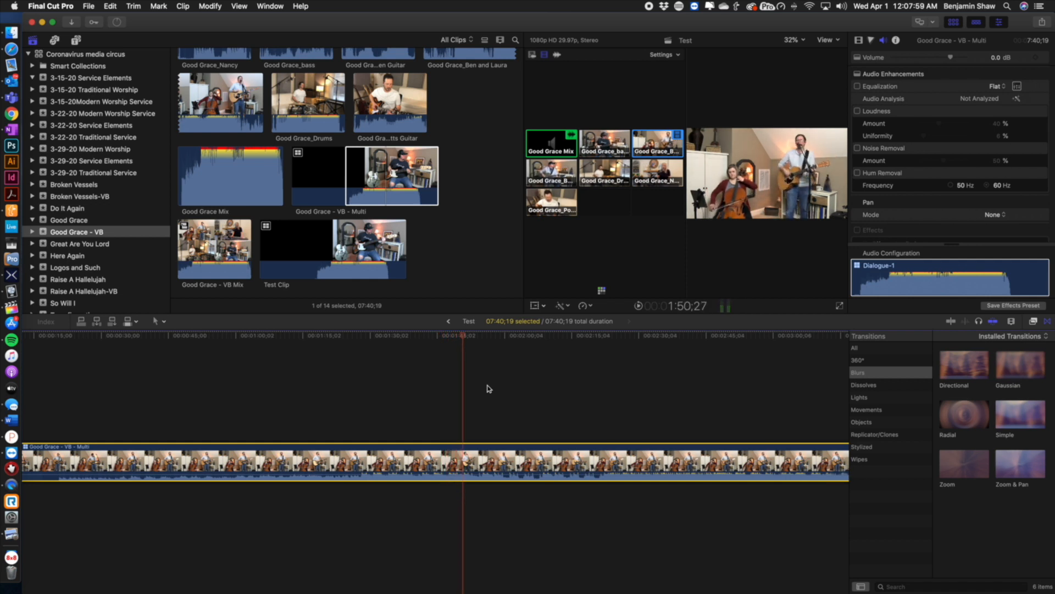
Scrub and scroll through the Test timeline to review the multicam edit
drag(462, 337, 208, 342)
scroll(213, 346, left, 3)
drag(290, 343, 45, 343)
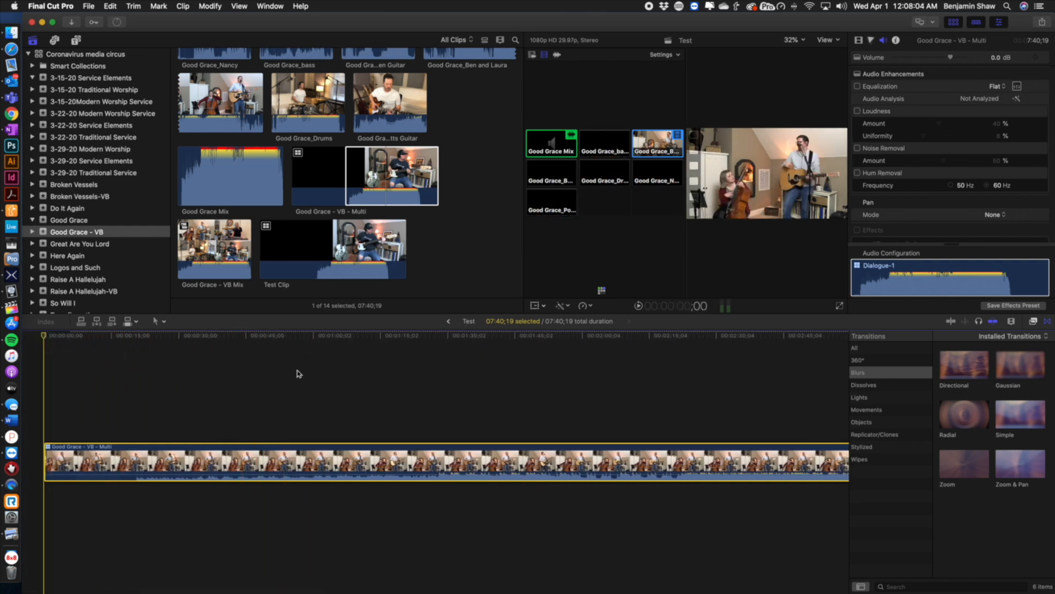
click(346, 377)
click(696, 336)
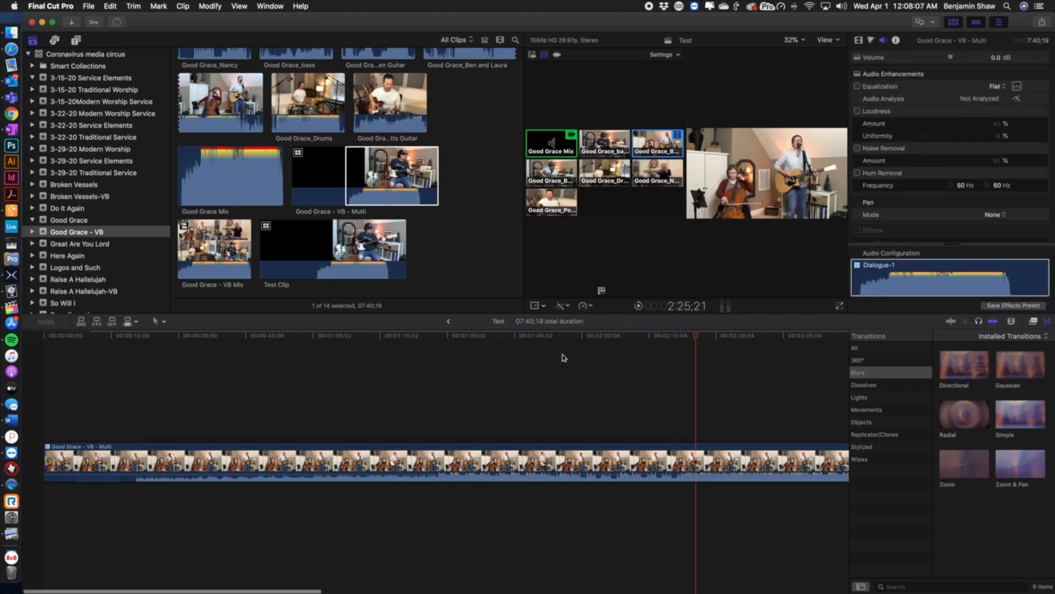
key(ctrl+Right)
key(ctrl+Left)
scroll(537, 373, right, 4)
scroll(537, 376, right, 4)
click(1032, 321)
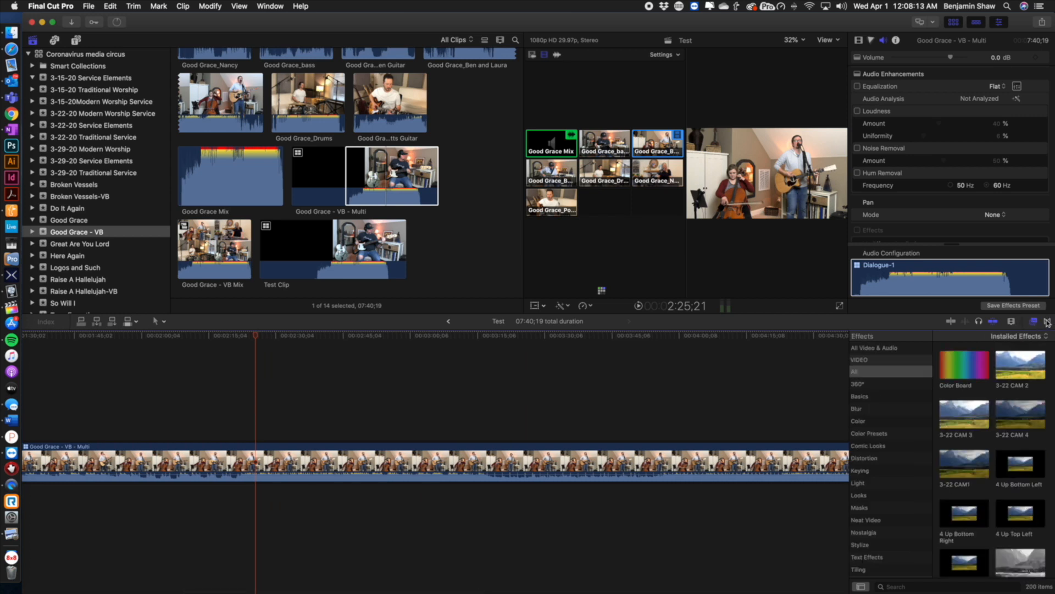
click(1047, 322)
scroll(583, 390, right, 2)
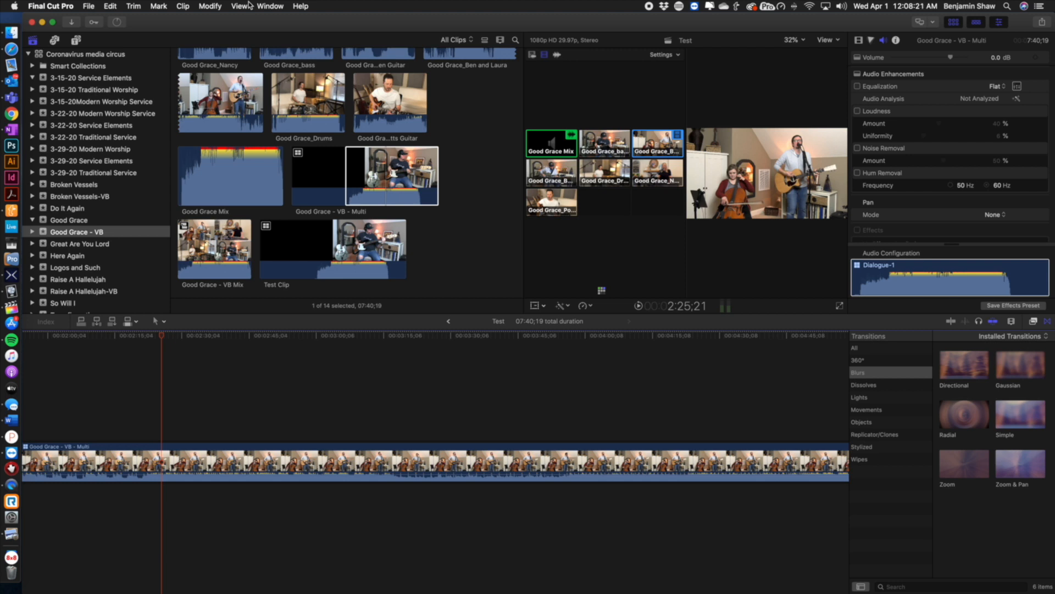
Hide the angle viewer and toggle the video scopes off
key(alt+super+7)
key(super+7)
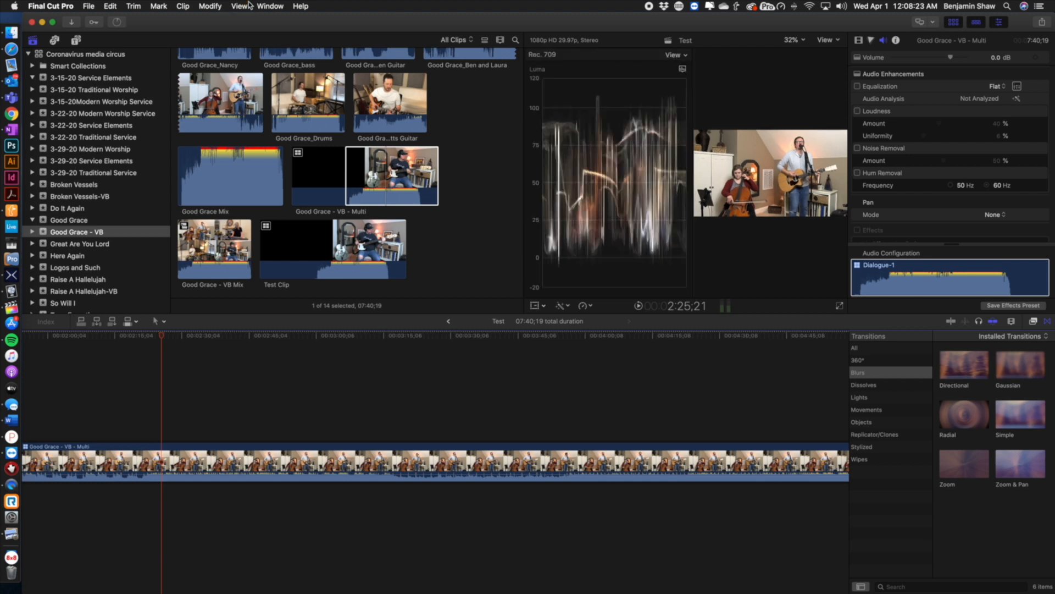
key(super+7)
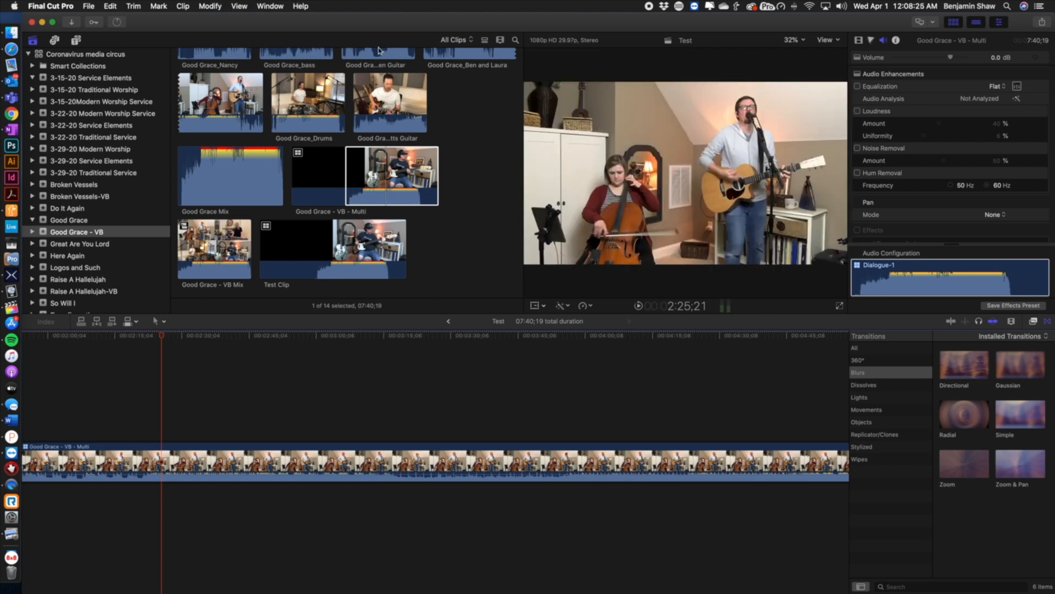
Play Test in an enlarged viewer with the browser hidden, then restore the browser
click(953, 23)
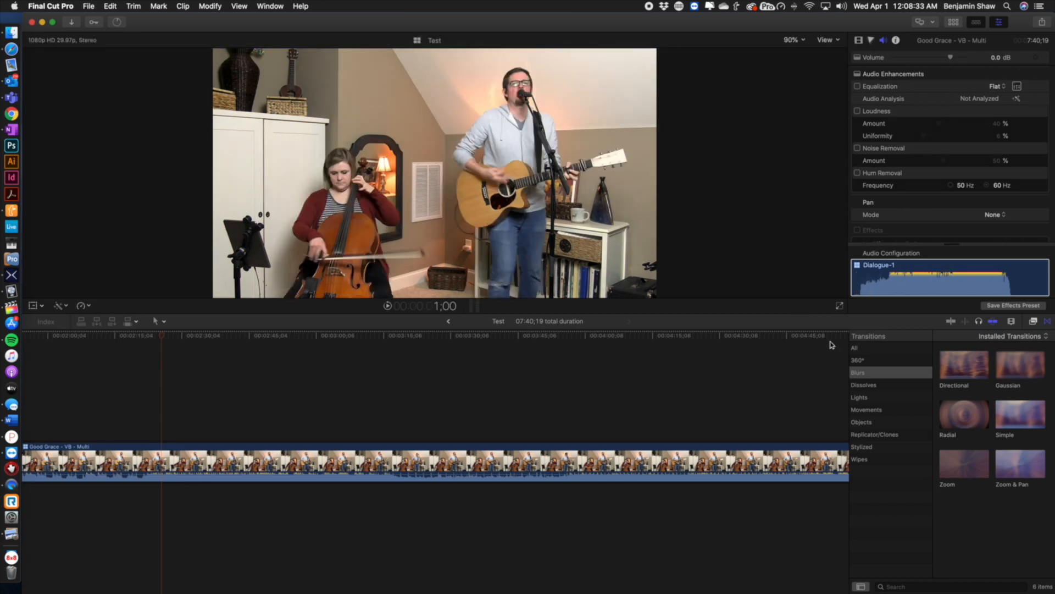
key(space)
scroll(522, 402, left, 10)
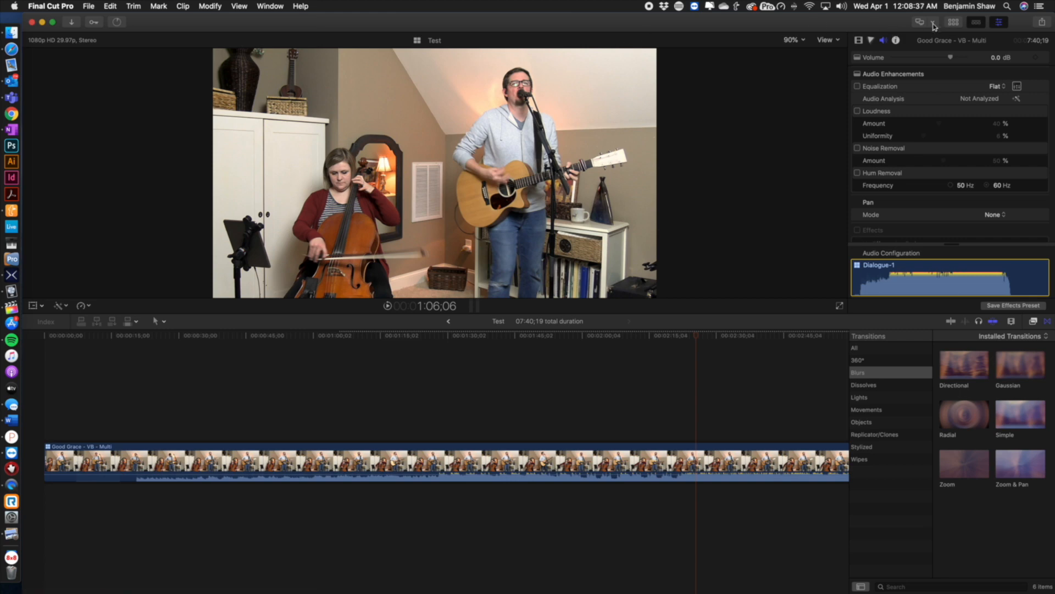
click(950, 23)
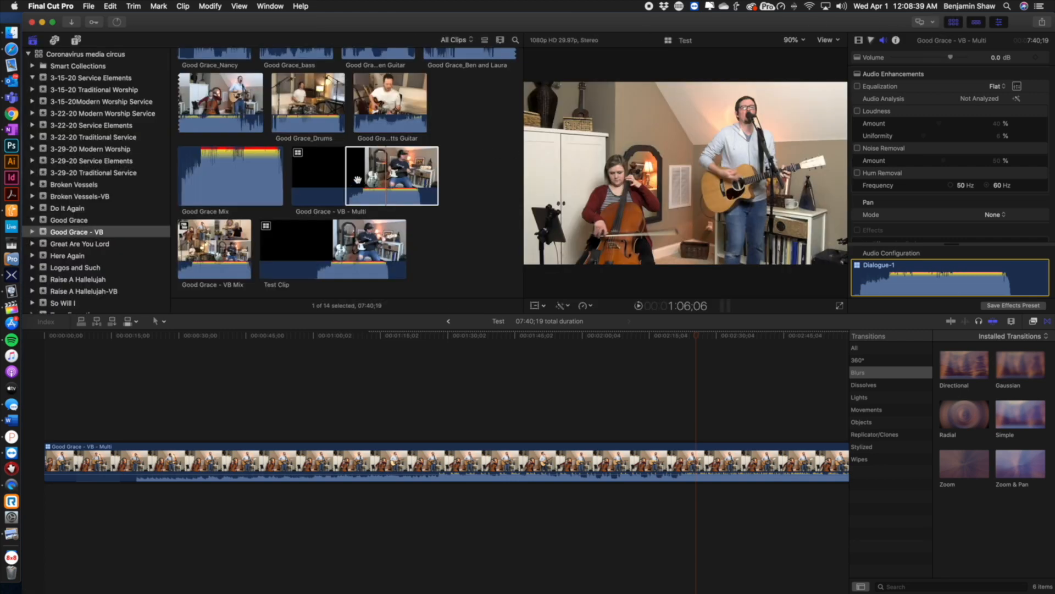
Connect a second Good Grace - VB - Multi clip above the first at the timeline start and disable it
drag(387, 173, 47, 389)
drag(696, 335, 292, 353)
click(440, 465)
click(424, 409)
click(398, 452)
click(405, 402)
click(419, 361)
click(455, 464)
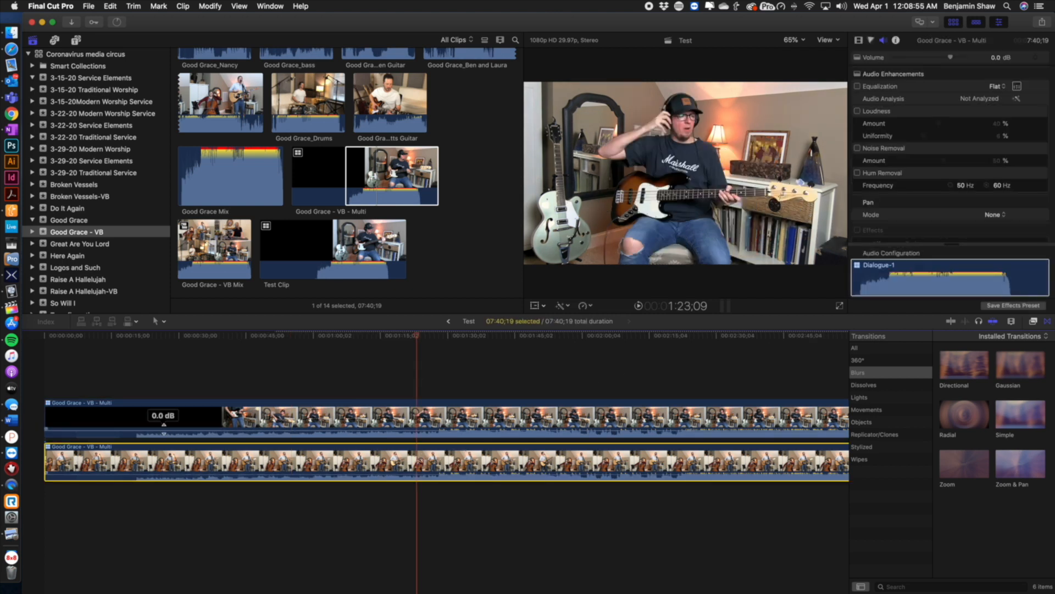
click(324, 423)
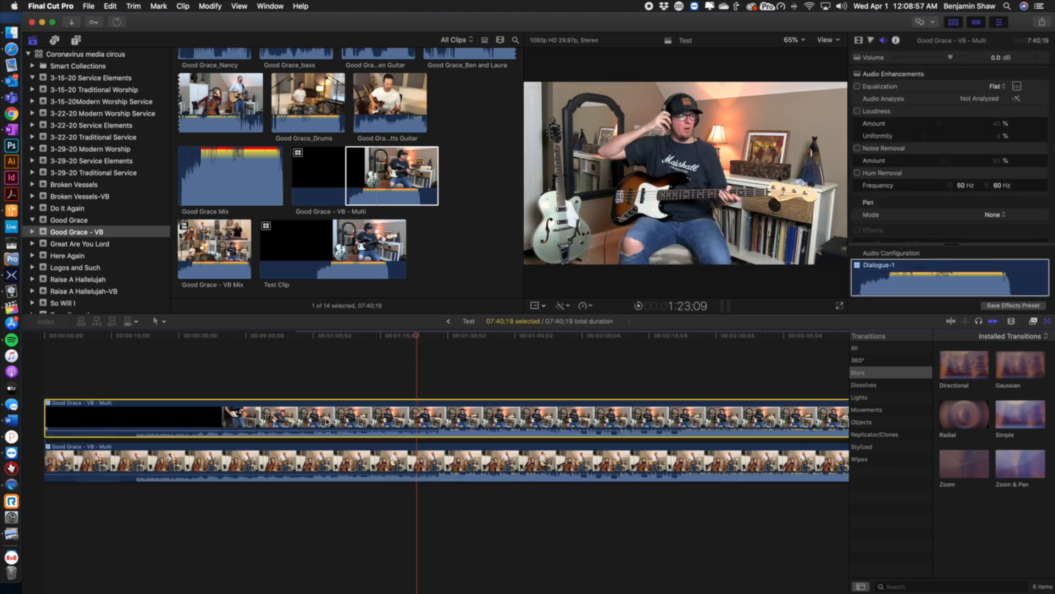
key(v)
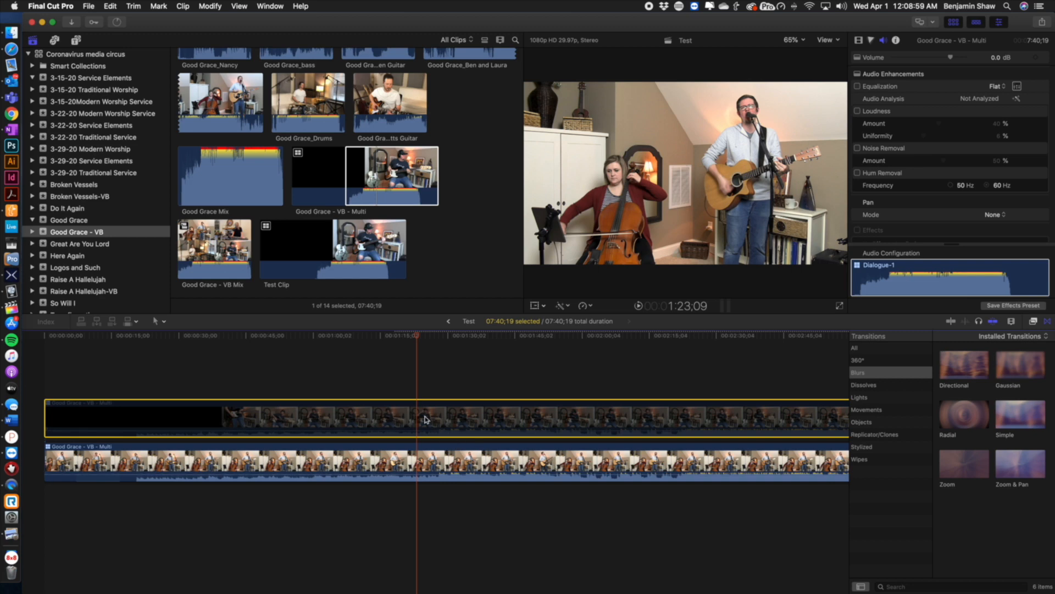
Select the stacked clips and toggle the upper clip's enabled state on and off
click(286, 467)
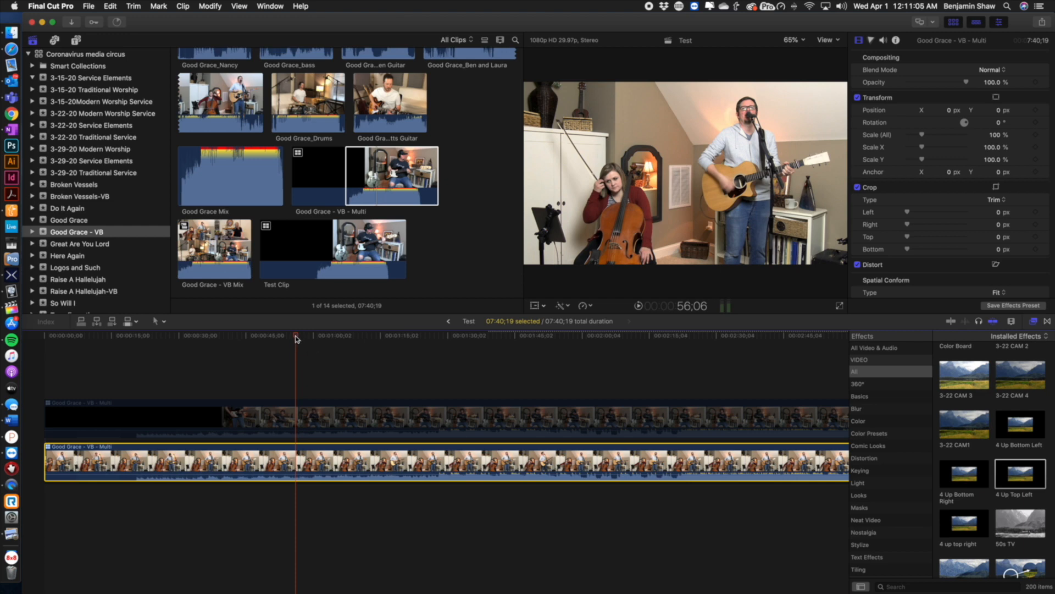
click(338, 415)
key(v)
key(v)
click(371, 468)
click(338, 417)
click(360, 458)
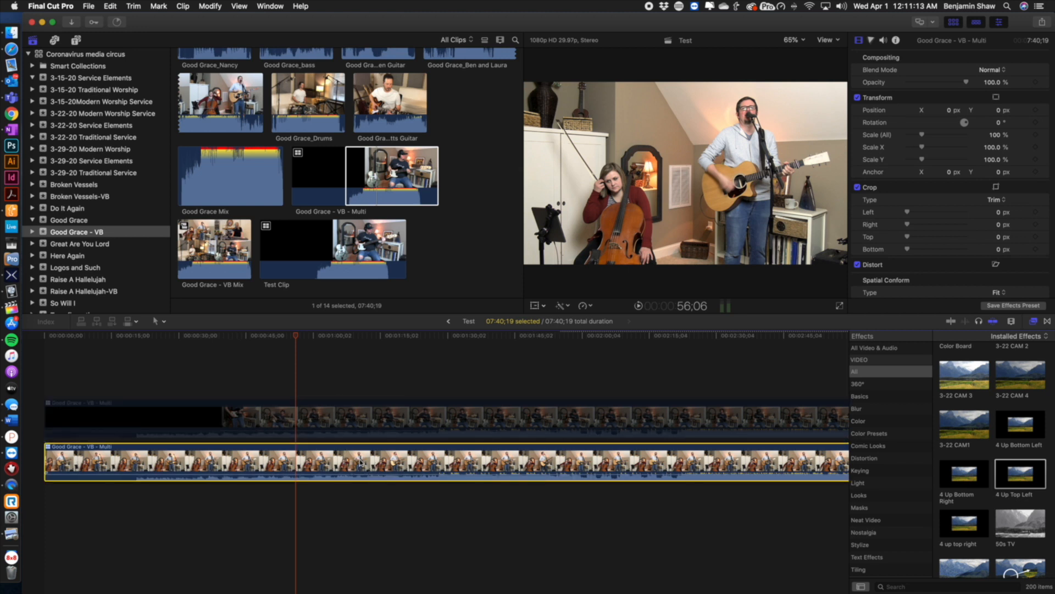
click(375, 422)
click(385, 464)
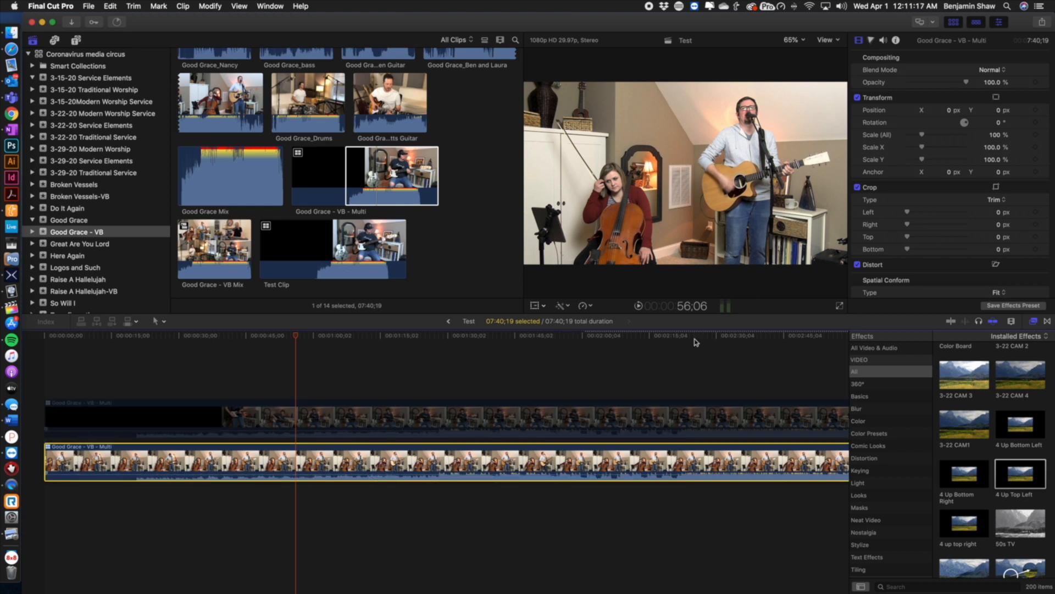
Scale the lower multicam clip to 50% and set its X position to -480 px
click(996, 135)
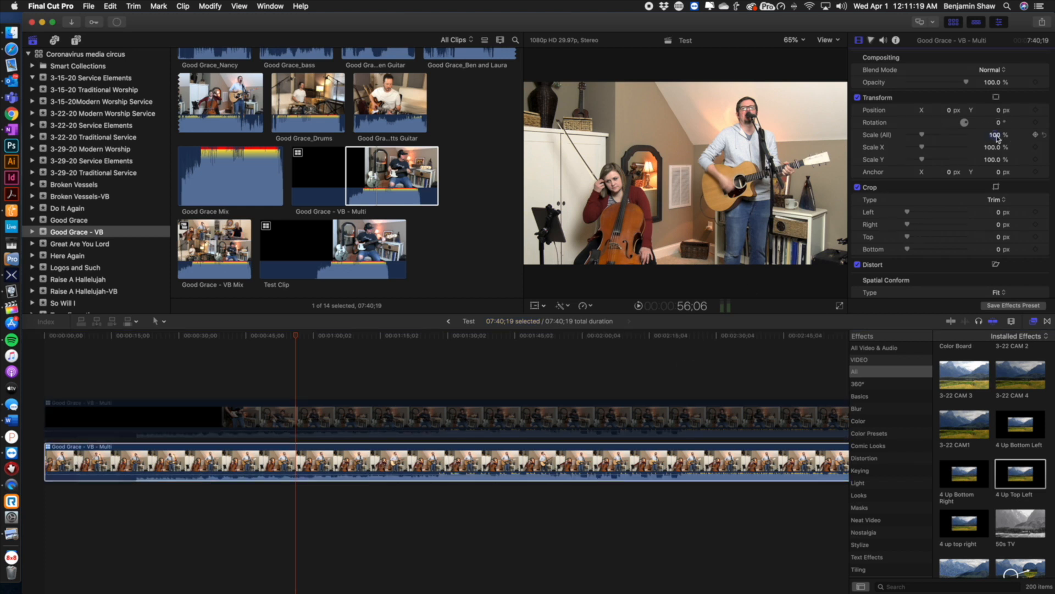
key(Return)
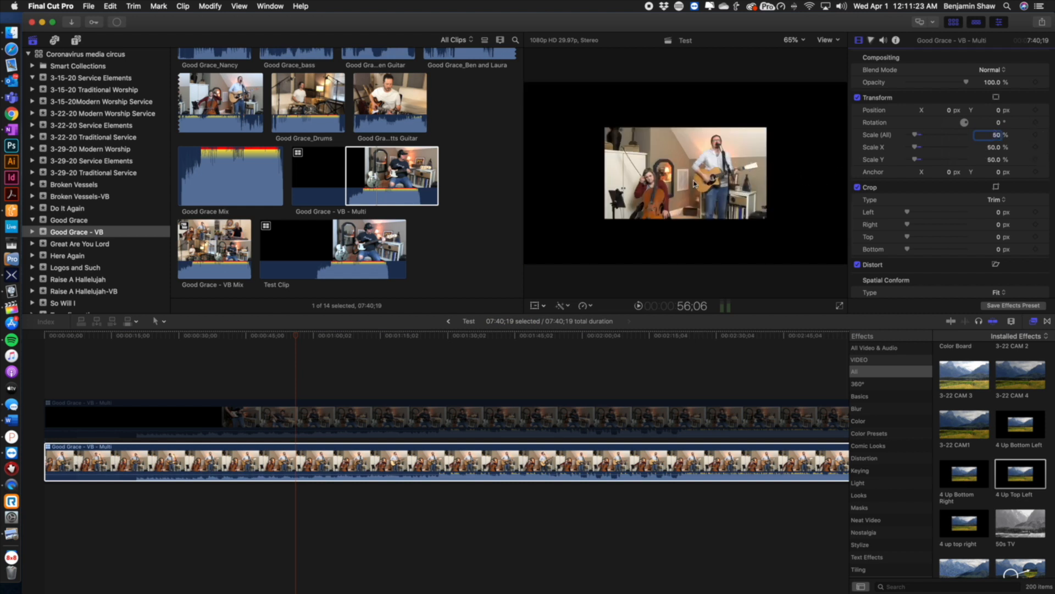
drag(950, 111, 998, 108)
click(942, 111)
text(-48)
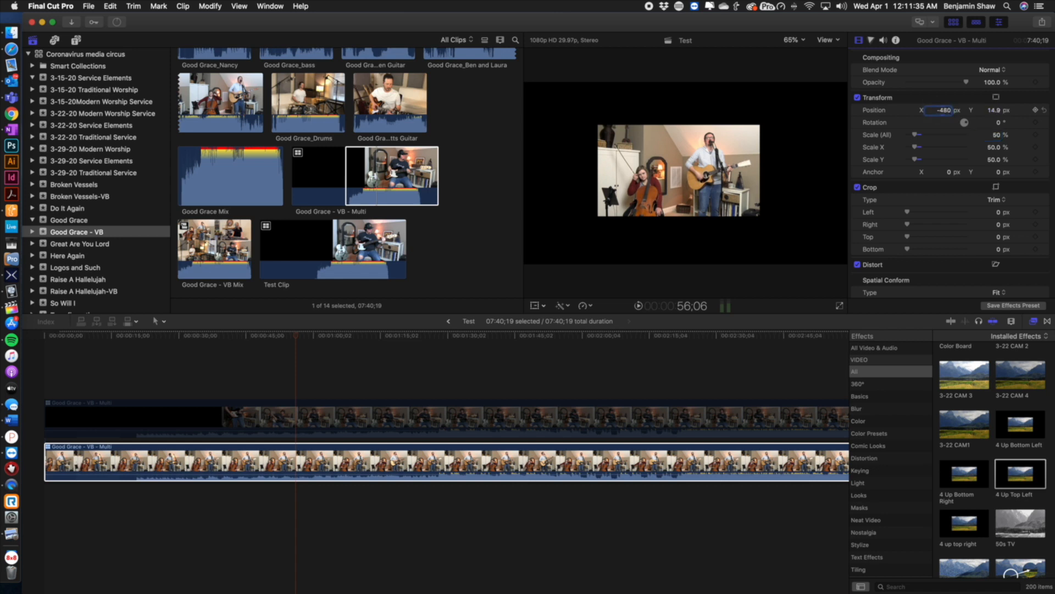
text(4)
key(Return)
text(-)
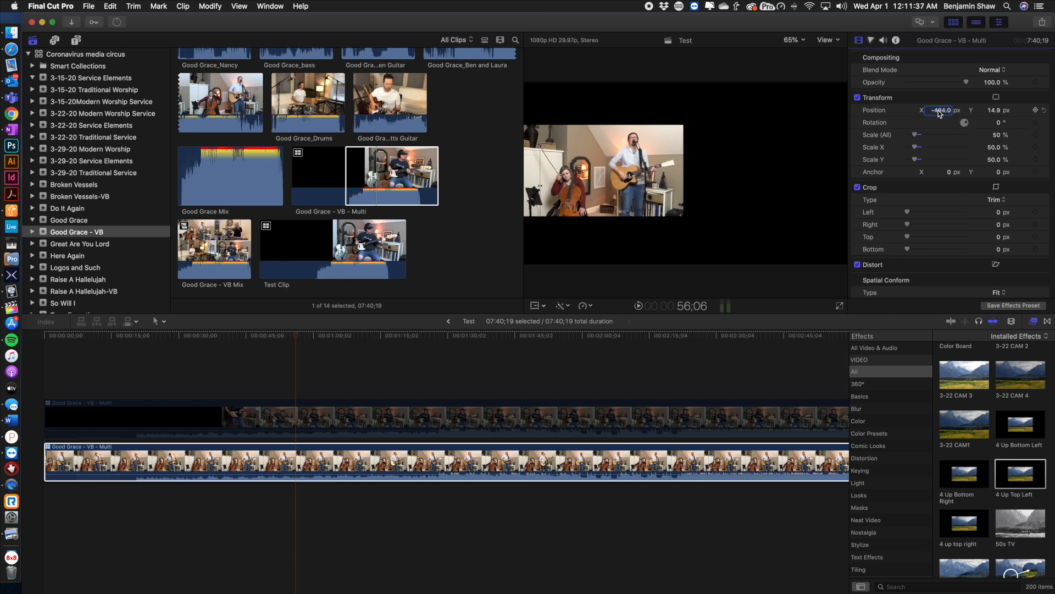
text(480)
key(Return)
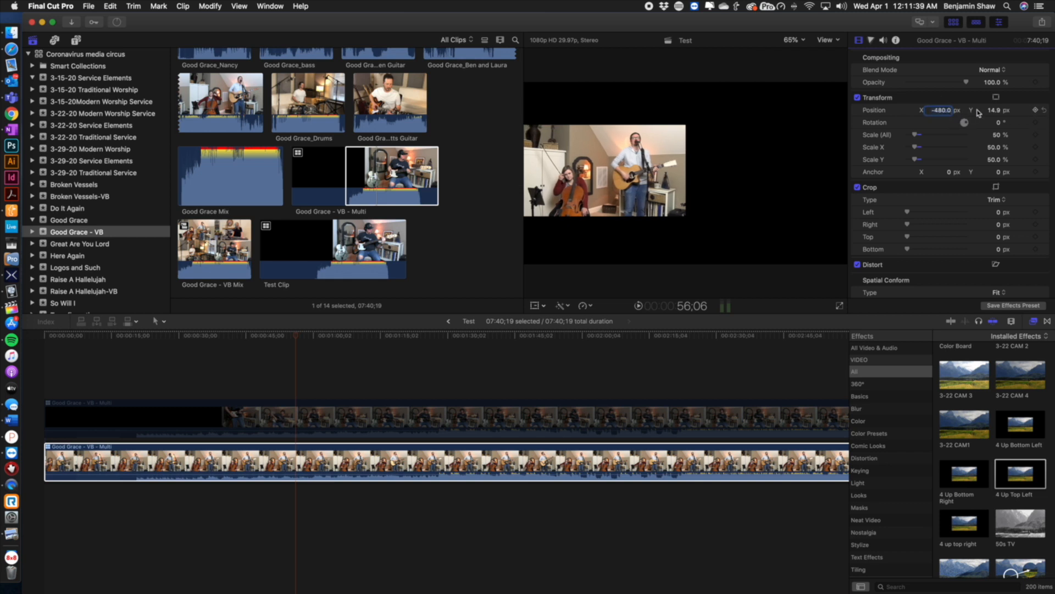
Set the clip's Y position to 270 px and its X position to 480 px
click(996, 111)
key(Return)
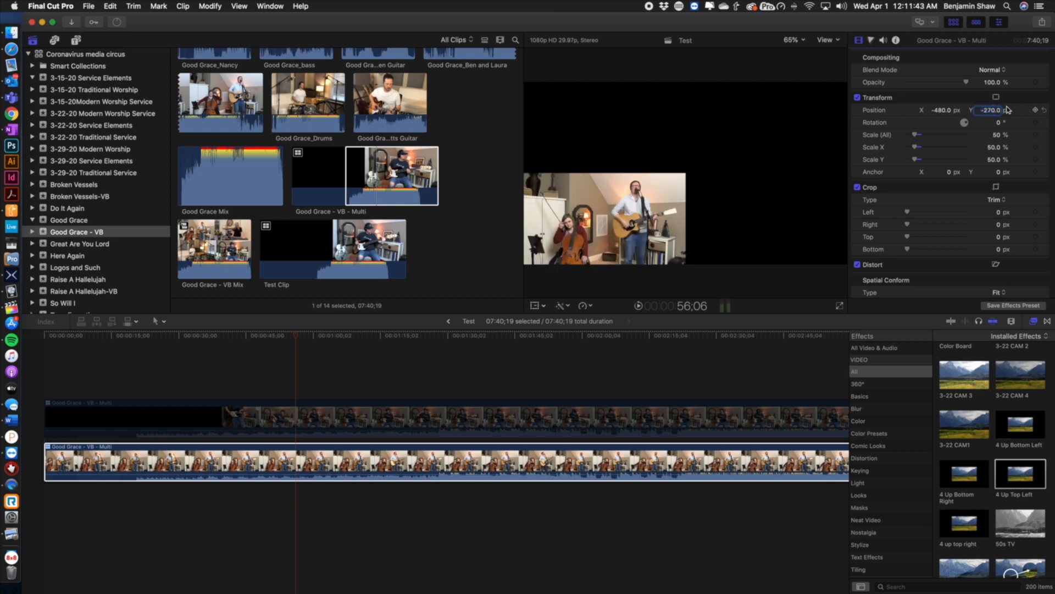
double_click(993, 110)
text(270)
key(Return)
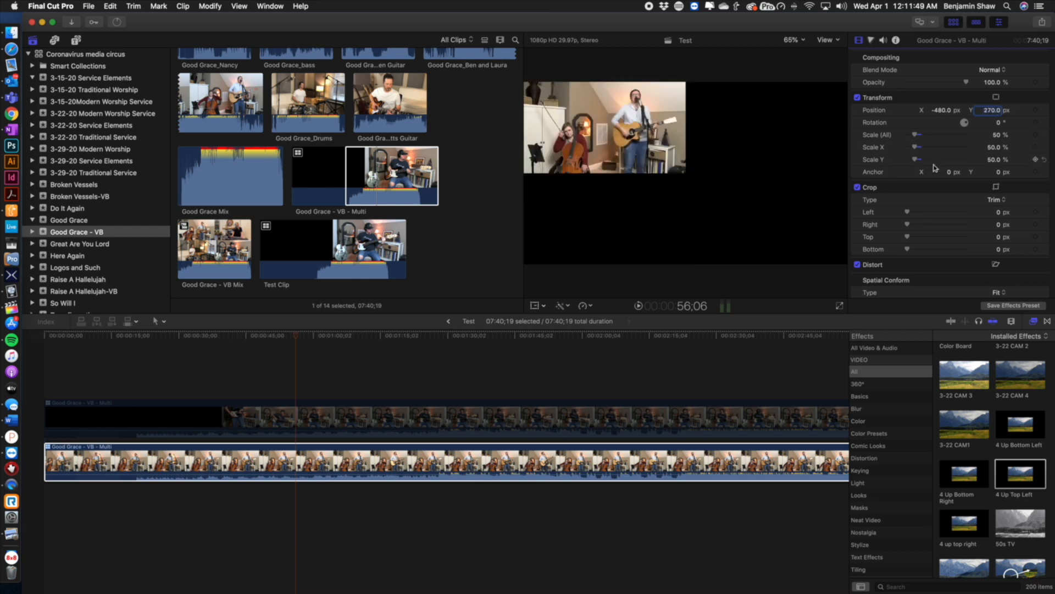
double_click(942, 109)
text(480)
key(Return)
Apply the 4 Up Top Left effects preset to the lower multicam clip
scroll(879, 226, down, 1)
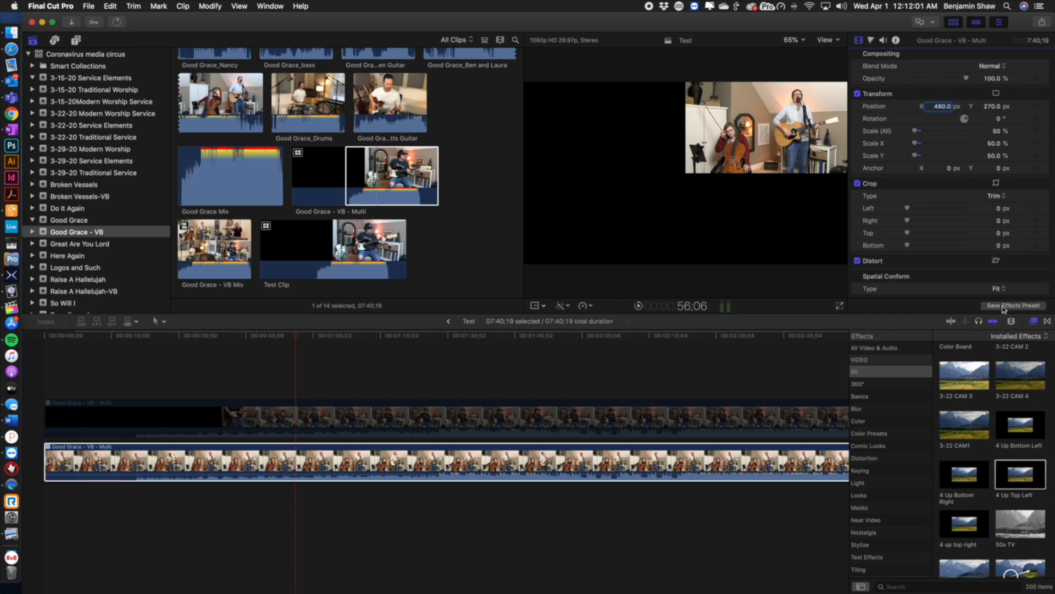
click(978, 310)
drag(1029, 476, 814, 461)
Select the upper multicam clip and enable it
click(627, 420)
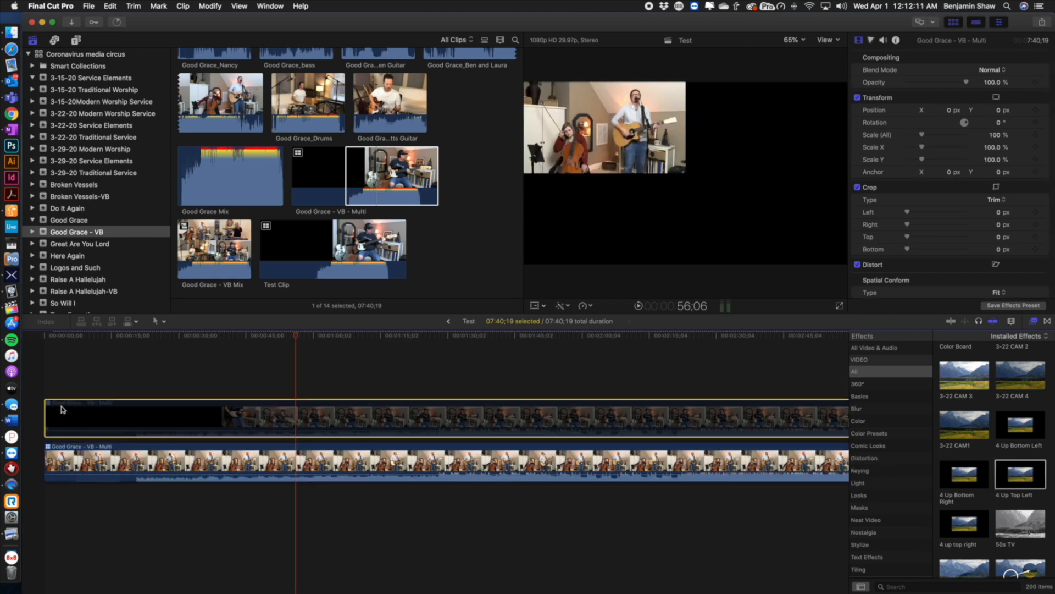
key(v)
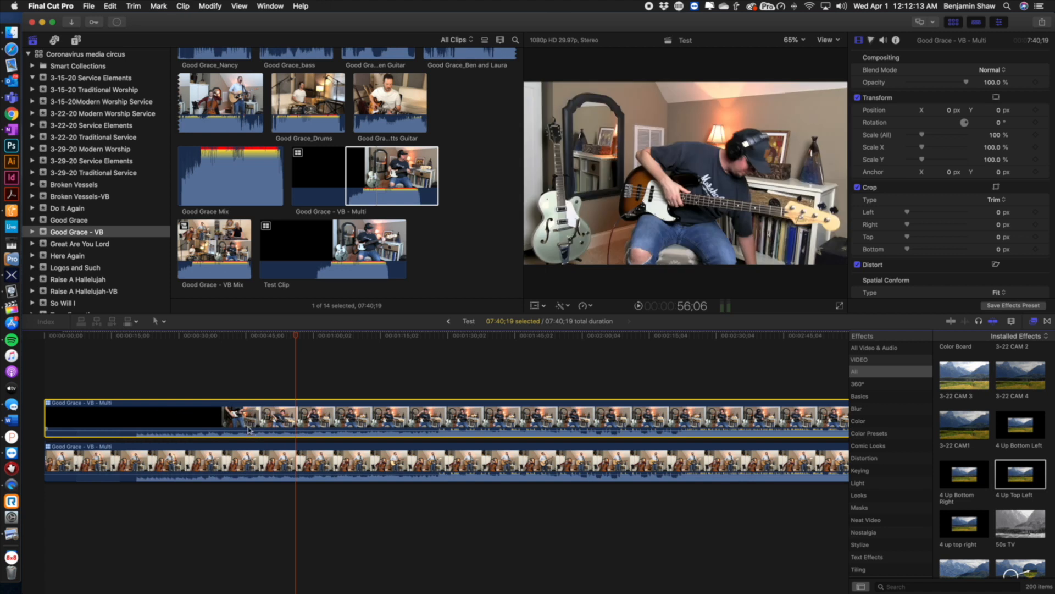
Switch the upper clip's active video angle to Good Grace_Nancy
right_click(254, 421)
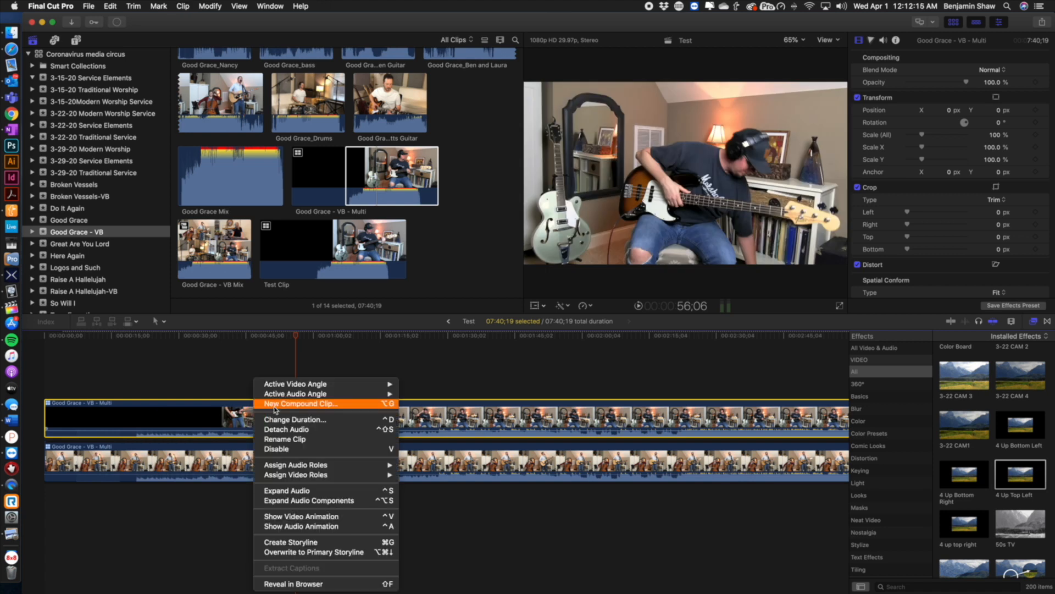
mouse_move(380, 384)
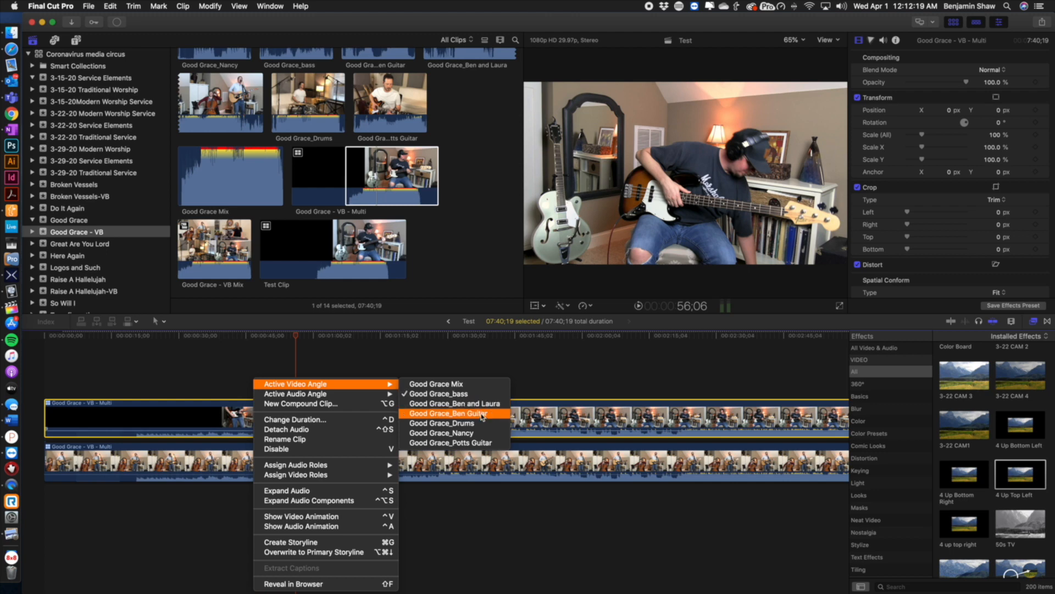
click(457, 433)
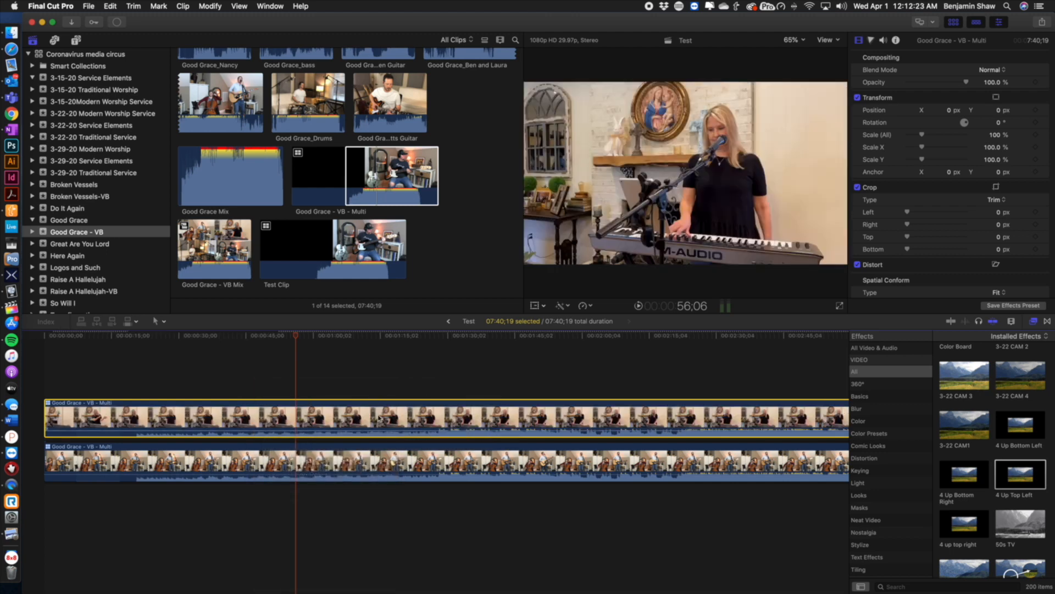
Toggle the upper clip's enabled state and apply the 4 up top right preset to it
key(v)
key(v)
key(v)
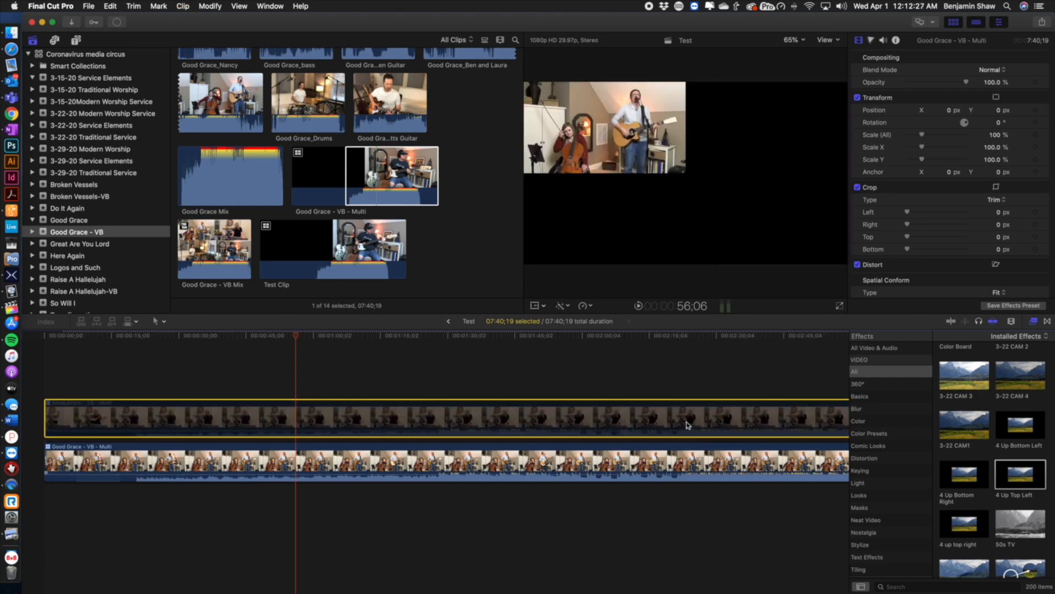
key(v)
drag(961, 519, 772, 423)
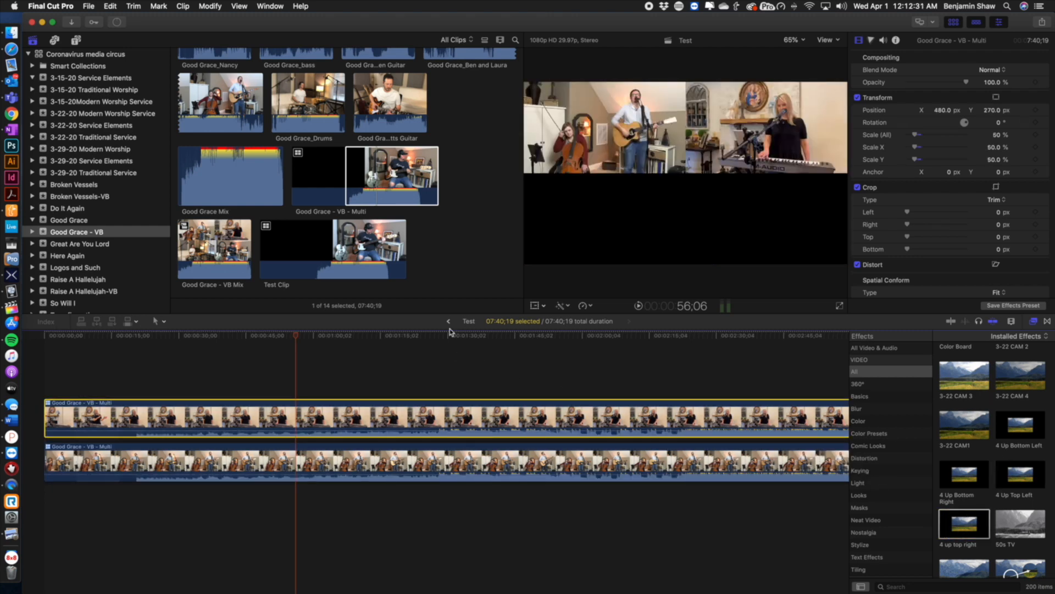
Duplicate the upper clip onto a new lane above and apply the 4 Up Bottom Right preset to it
drag(429, 421, 428, 387)
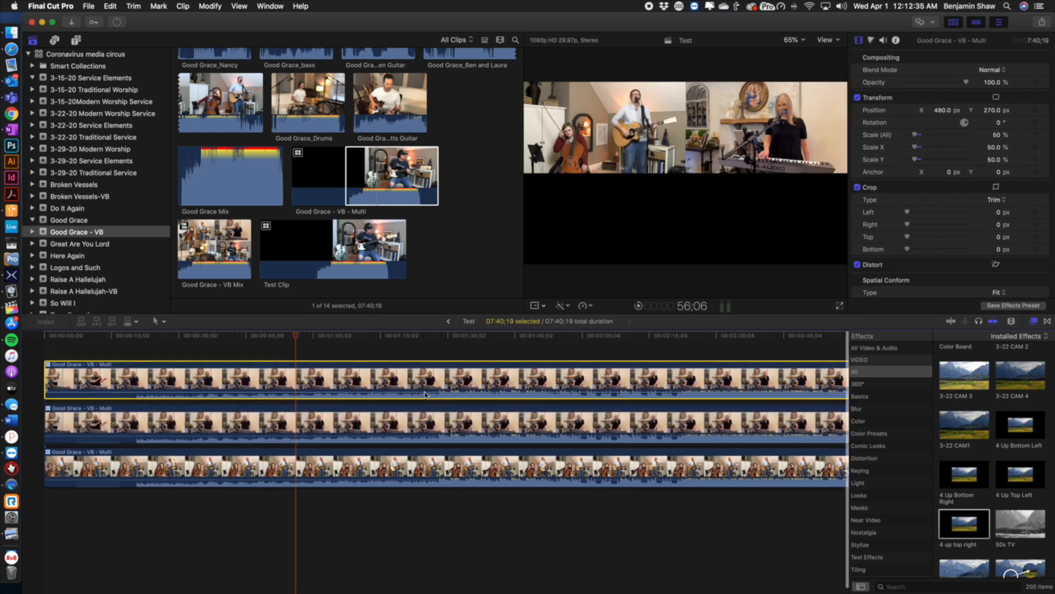
scroll(316, 357, up, 1)
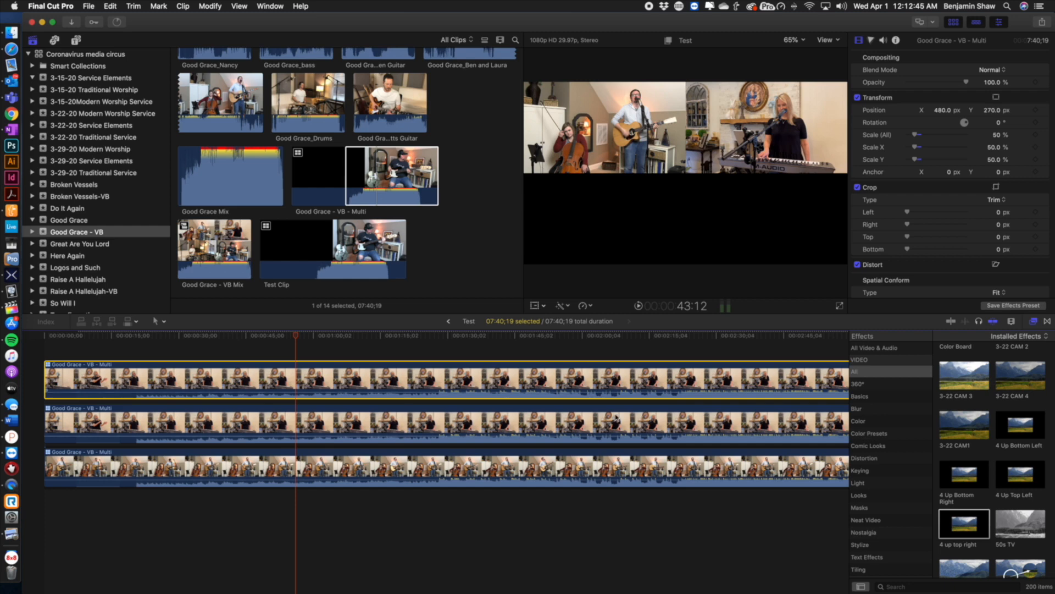
drag(964, 474, 658, 389)
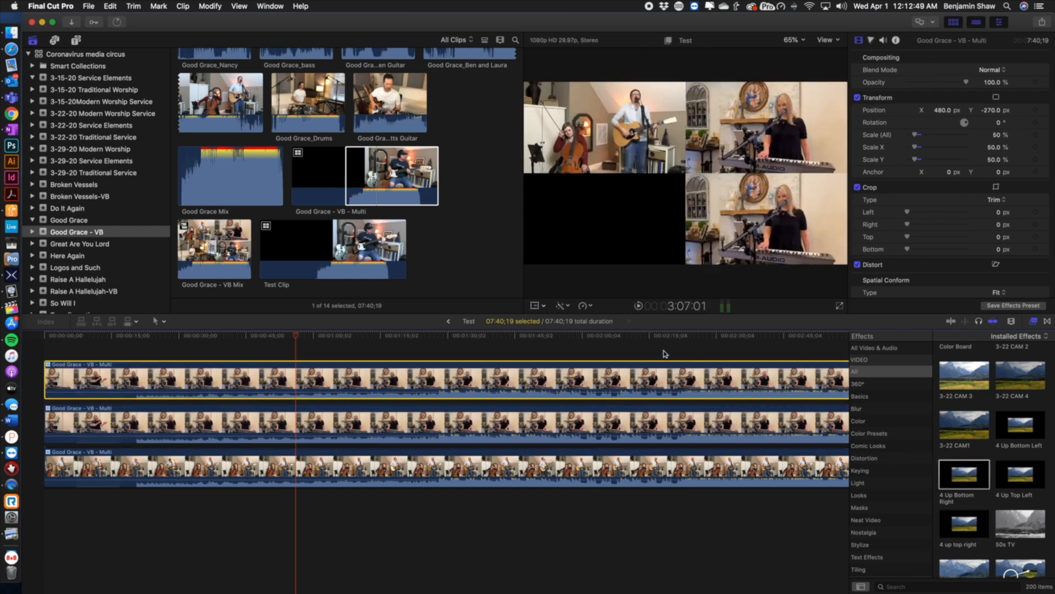
Switch the top clip's active video angle to Good Grace_bass
right_click(489, 371)
mouse_move(525, 378)
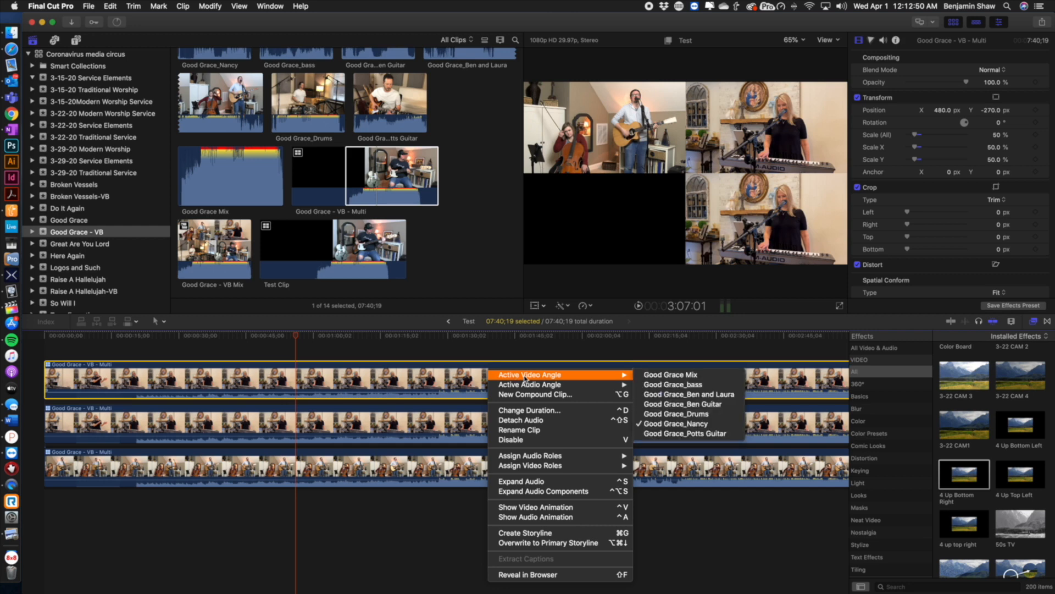
click(685, 386)
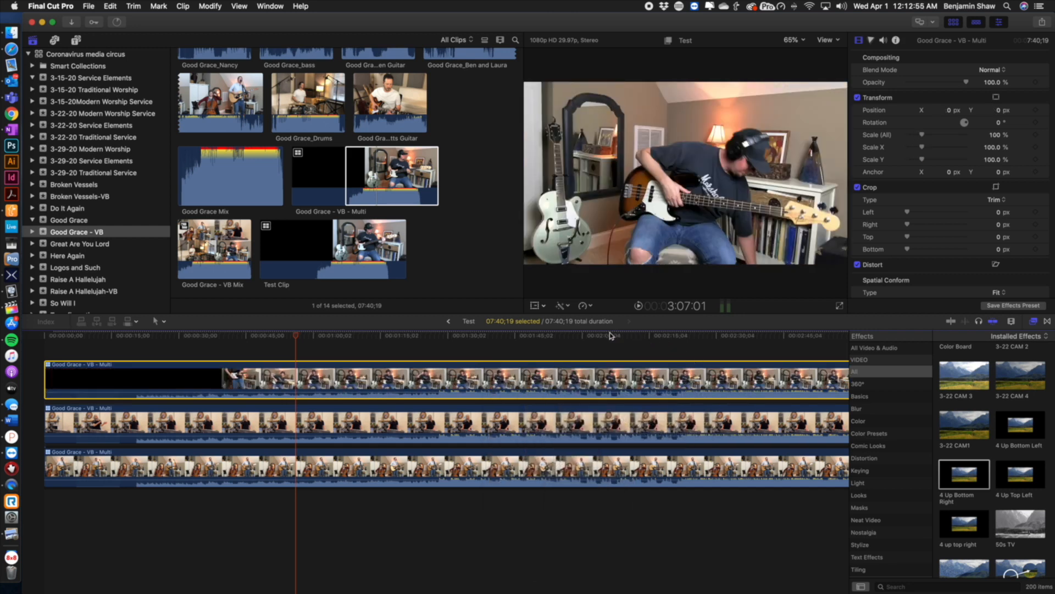
Duplicate the bass clip onto a new top lane and apply the 4 Up Bottom Left preset to it
click(609, 339)
drag(626, 370, 627, 341)
scroll(625, 366, up, 4)
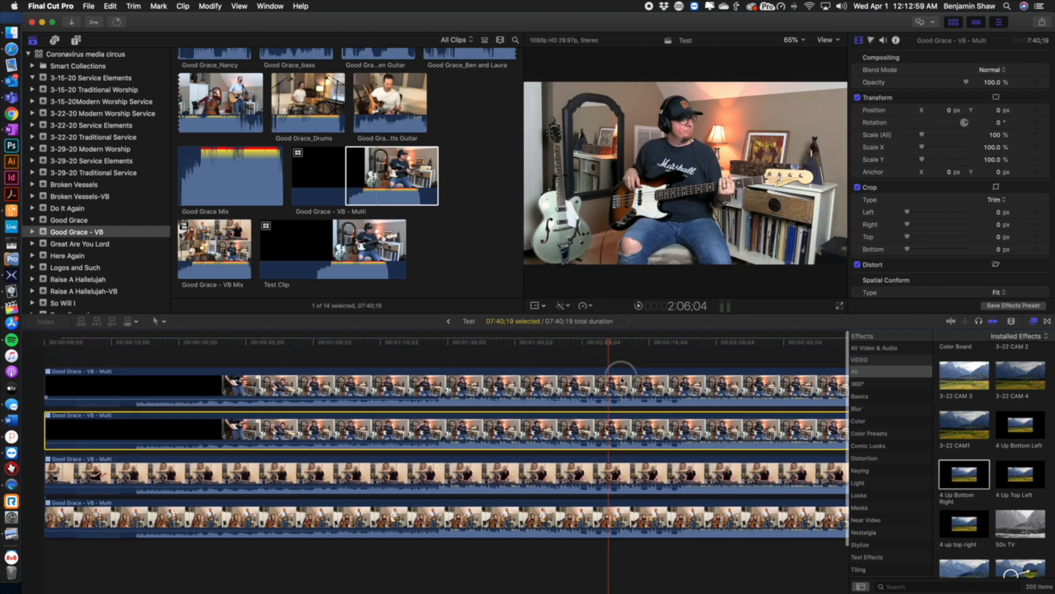
click(622, 380)
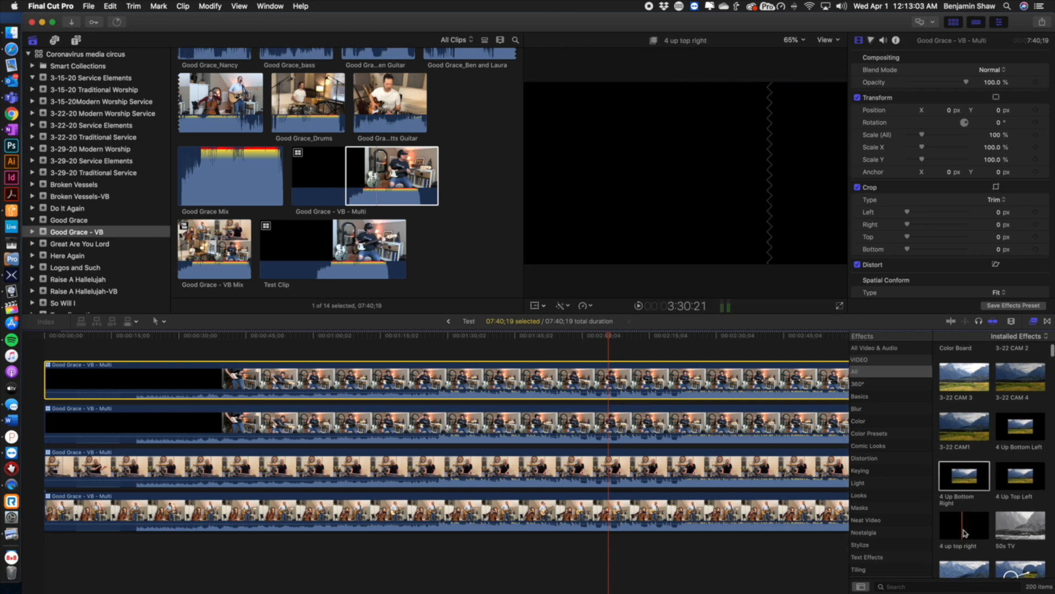
drag(1011, 444, 709, 390)
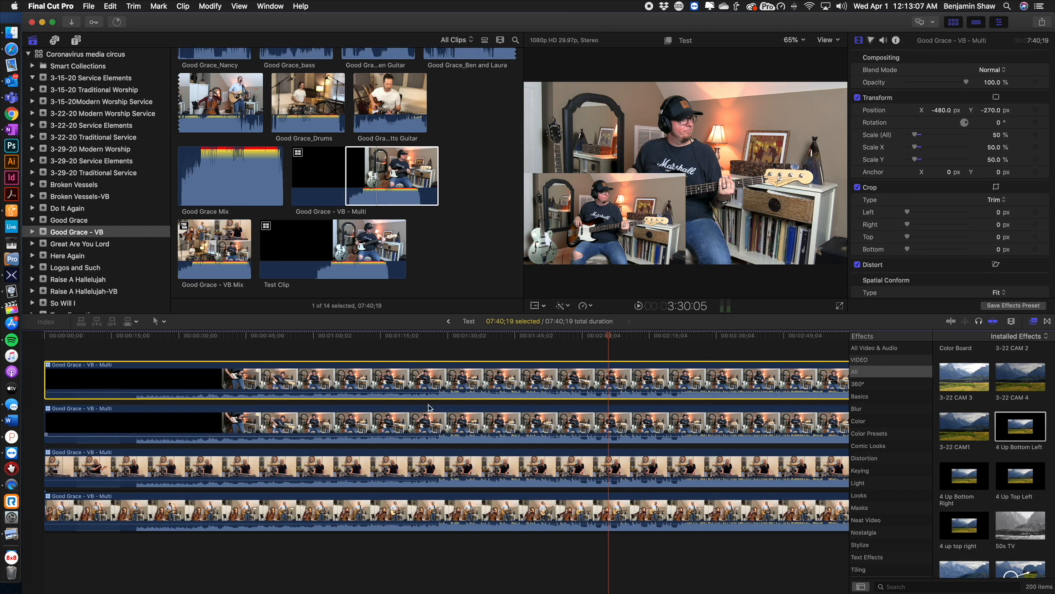
Toggle the top two clips' enabled states and apply the 4 Up Bottom Right preset to the second clip
click(460, 420)
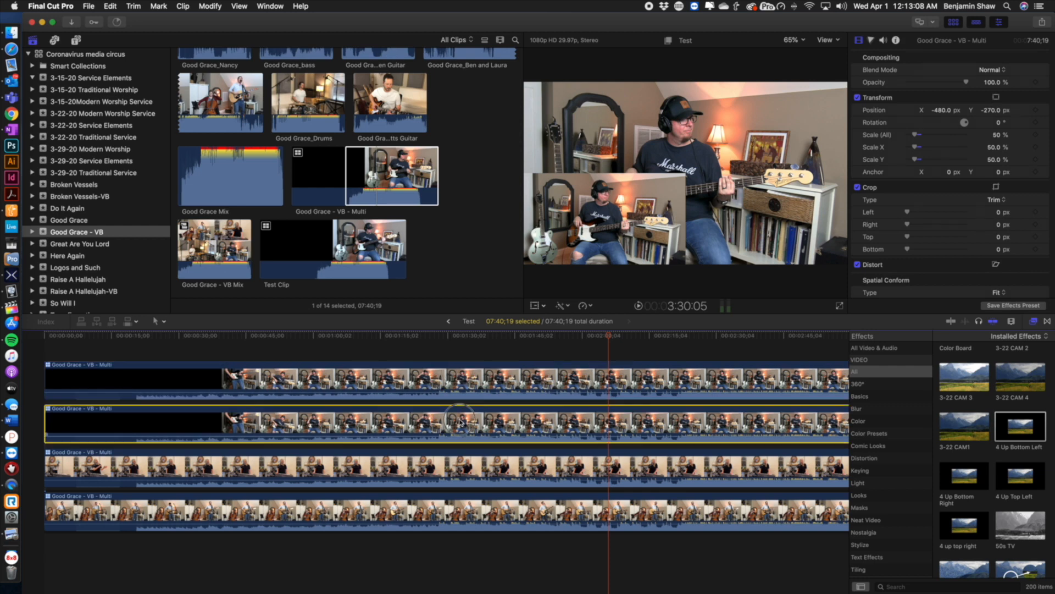
click(474, 383)
key(v)
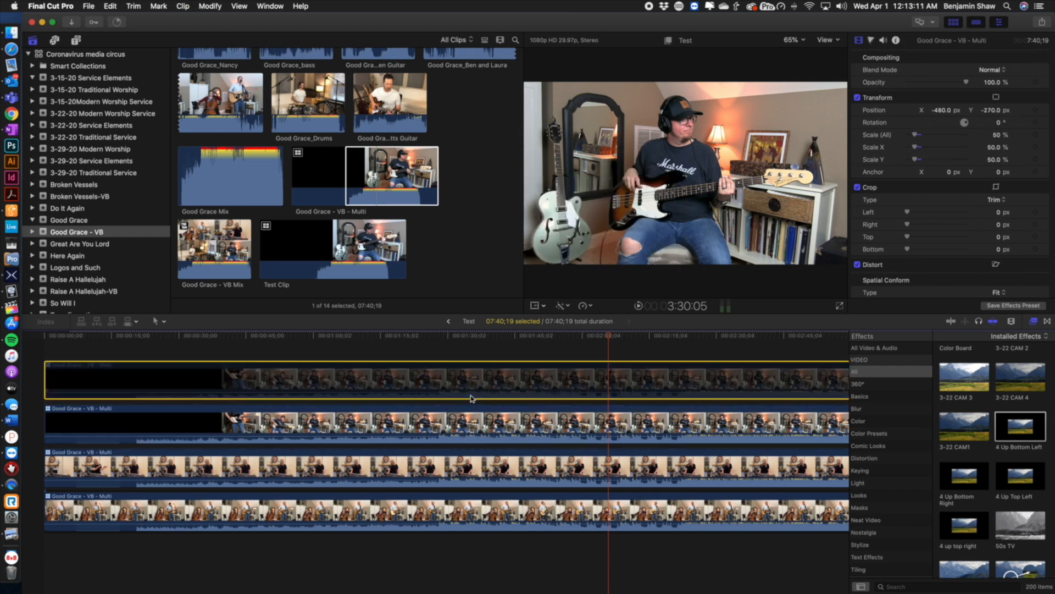
key(v)
key(v)
click(515, 430)
key(v)
key(v)
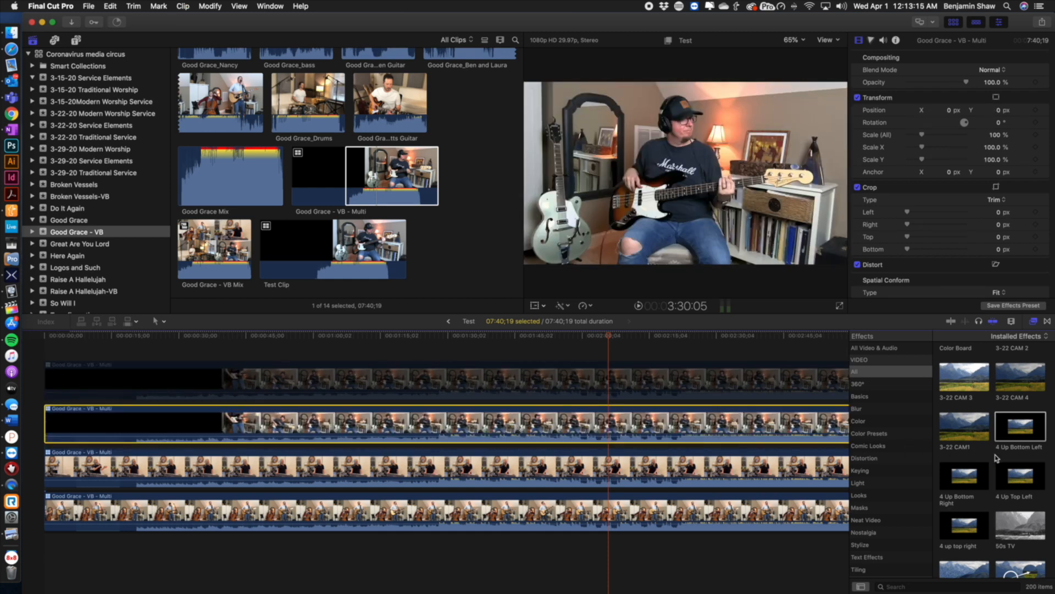
click(971, 482)
drag(971, 482, 718, 427)
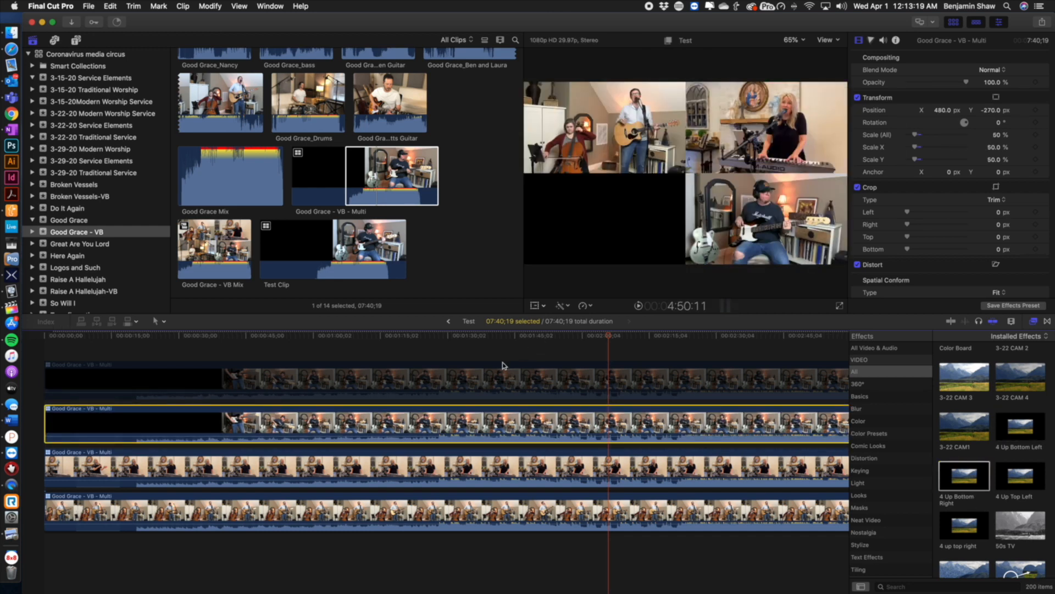
Enable the top clip and switch its active video angle to Good Grace_Drums
click(472, 377)
key(v)
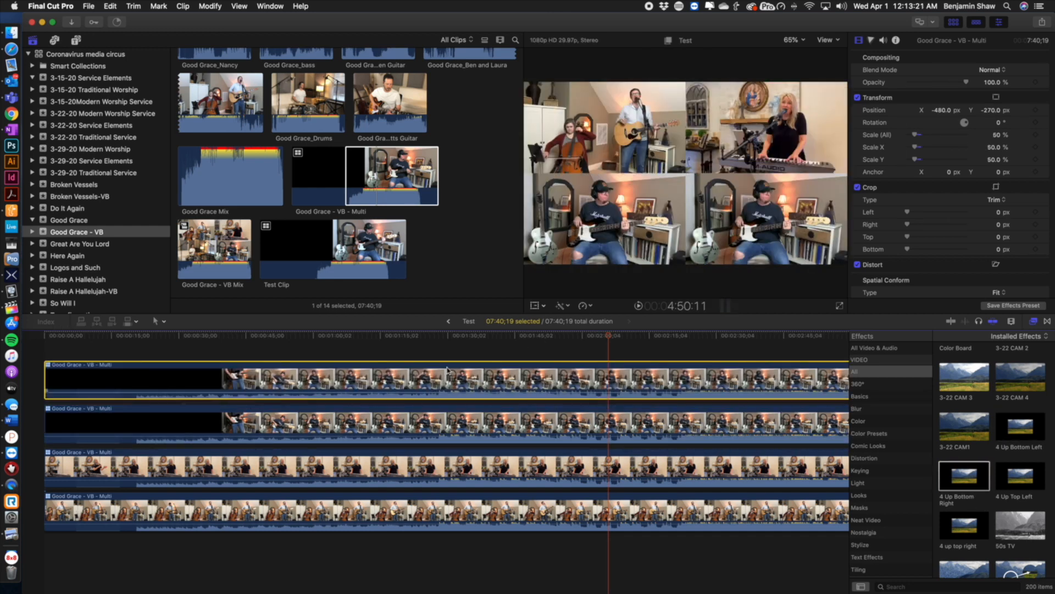
right_click(348, 383)
mouse_move(473, 383)
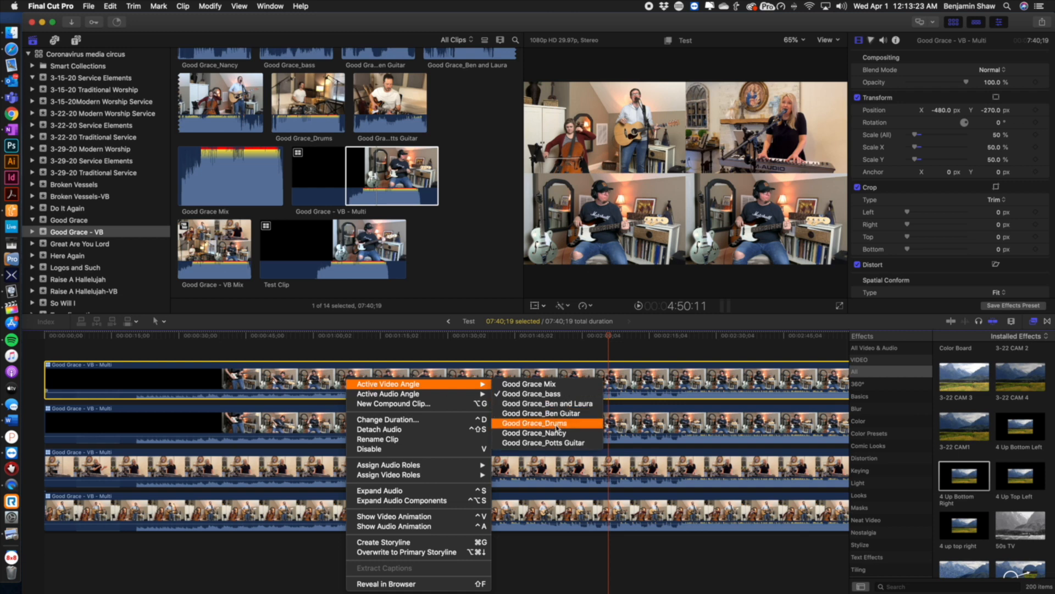
click(558, 423)
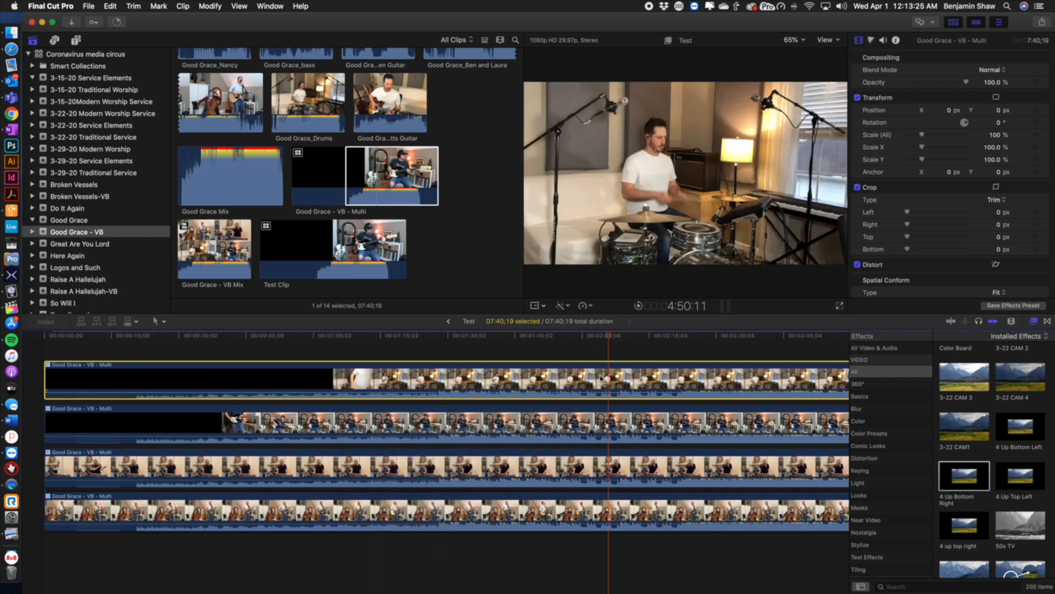
Apply the 4 Up Bottom Right and then the 4 up top right preset to the drums clip
drag(974, 484, 679, 384)
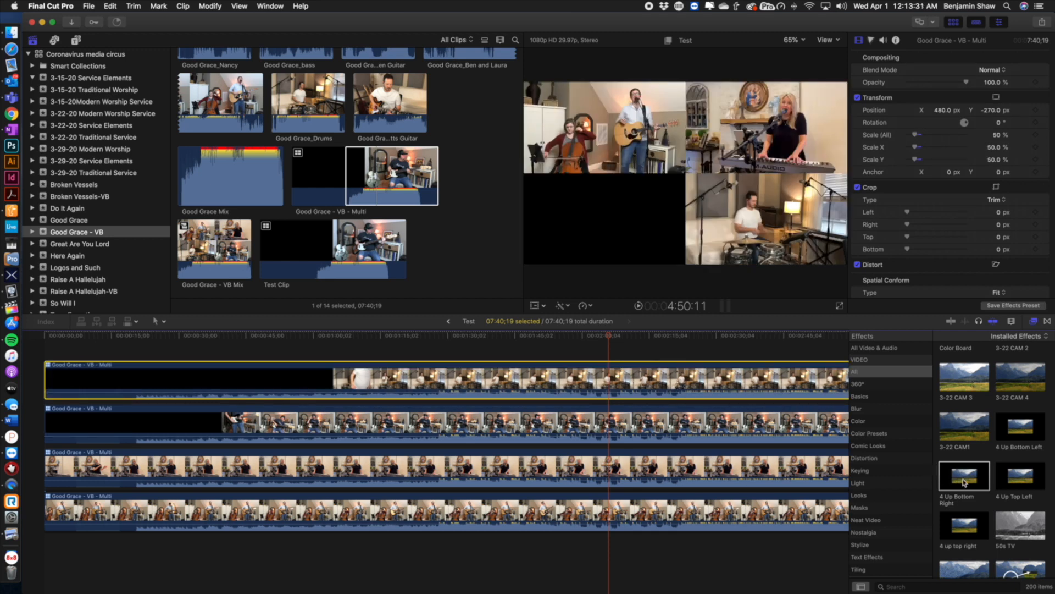
drag(962, 522, 654, 379)
Undo the top clip's angle and layout changes
right_click(650, 377)
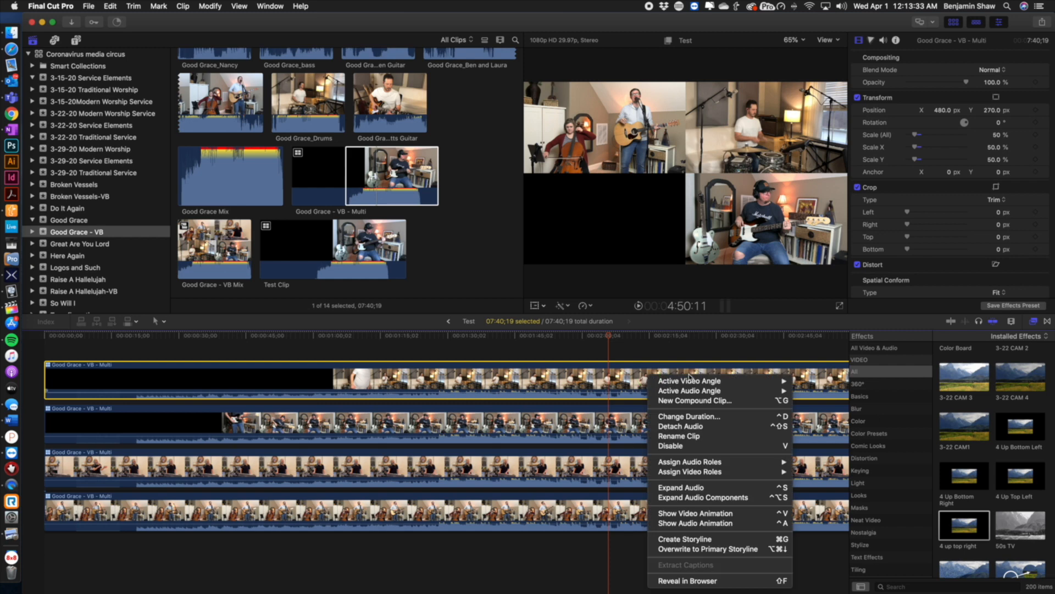
mouse_move(715, 380)
click(827, 380)
right_click(640, 372)
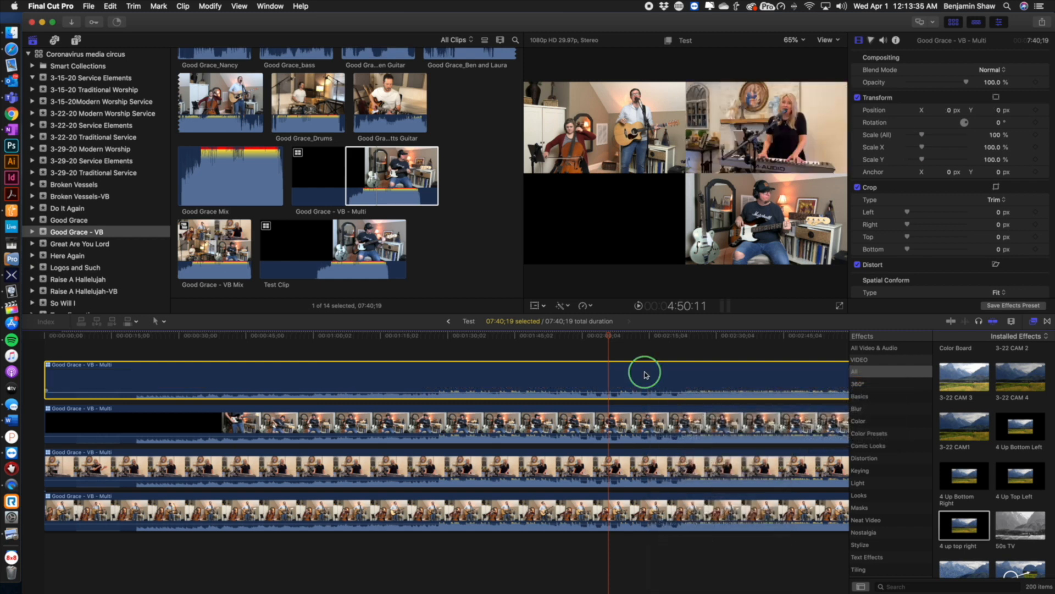
click(830, 386)
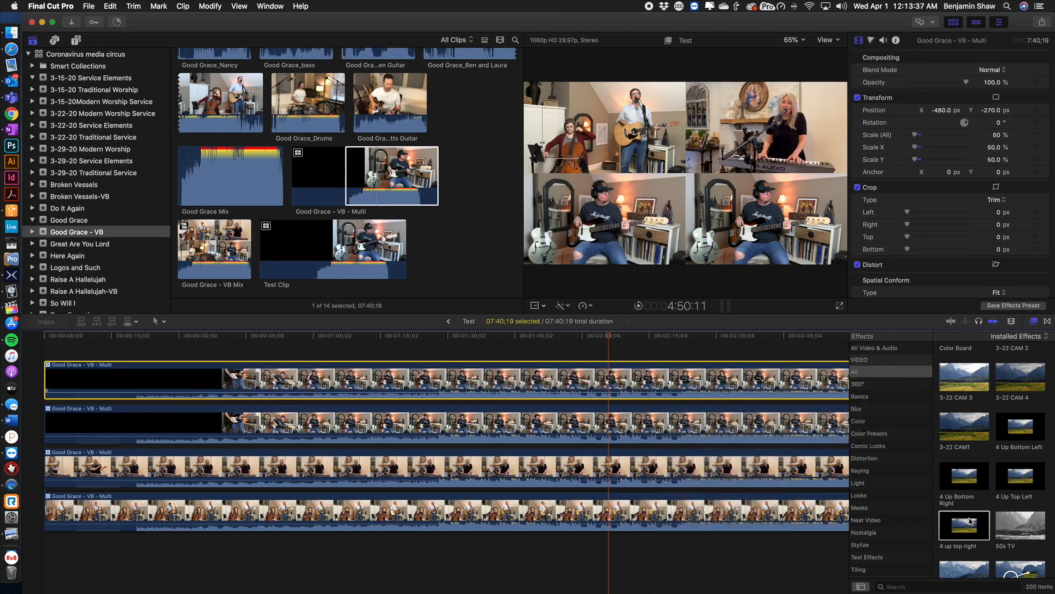
Apply the 4 up top right preset to the top multicam clip and switch its active video angle
drag(965, 521, 714, 382)
right_click(714, 381)
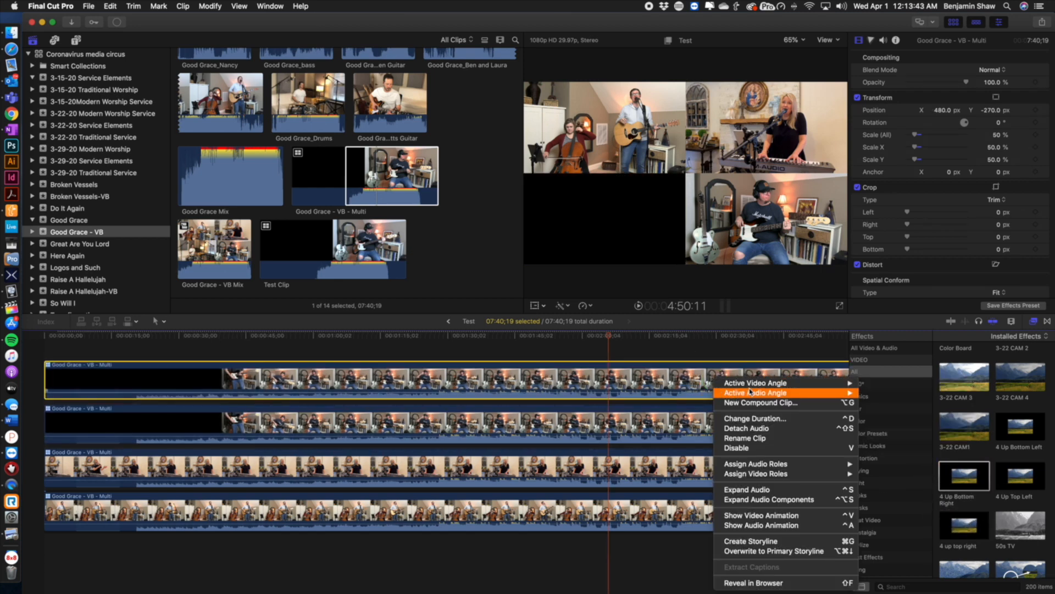
mouse_move(752, 385)
click(915, 403)
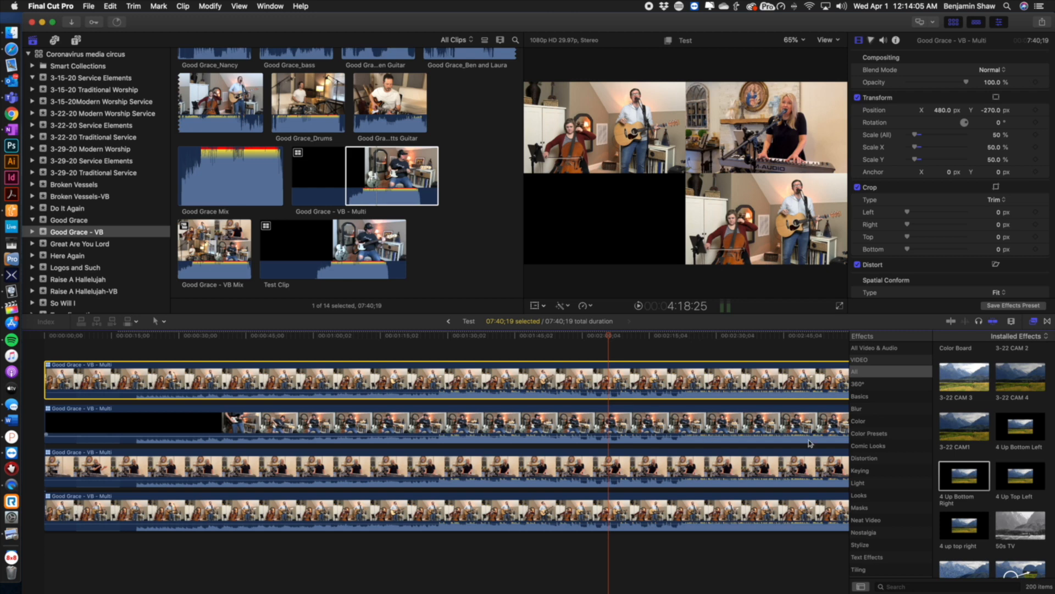
Open the Good Grace - VB project and step into its Good Grace - VB Mix compound clip
click(679, 431)
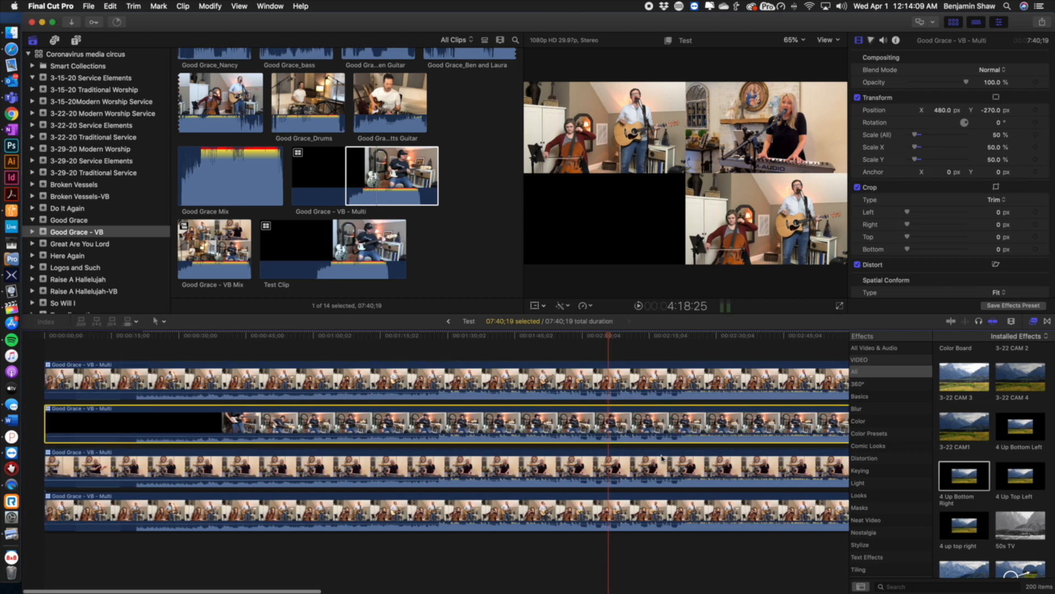
scroll(418, 220, up, 10)
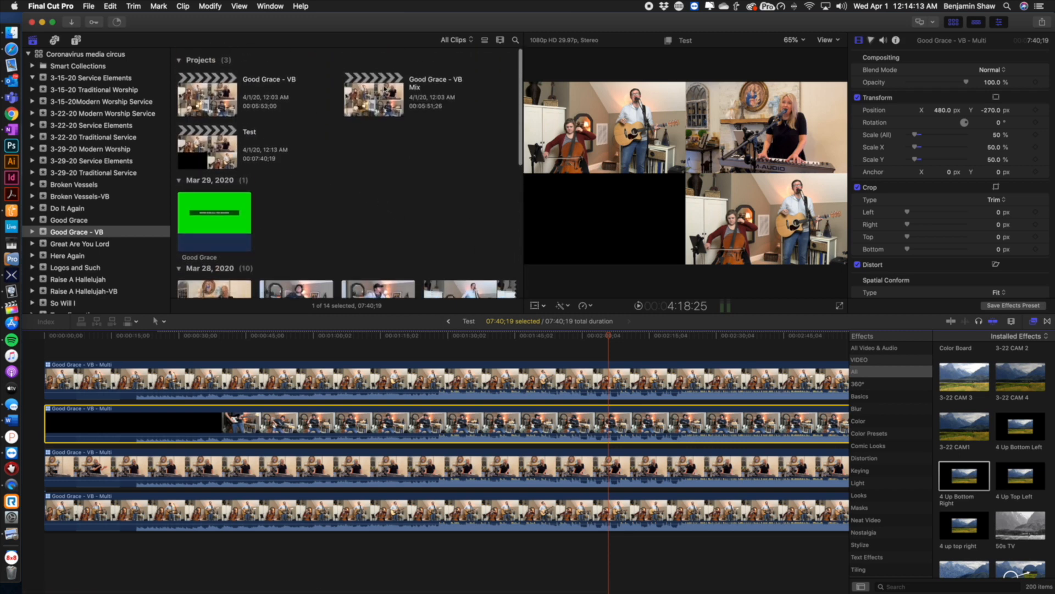
click(385, 88)
double_click(209, 88)
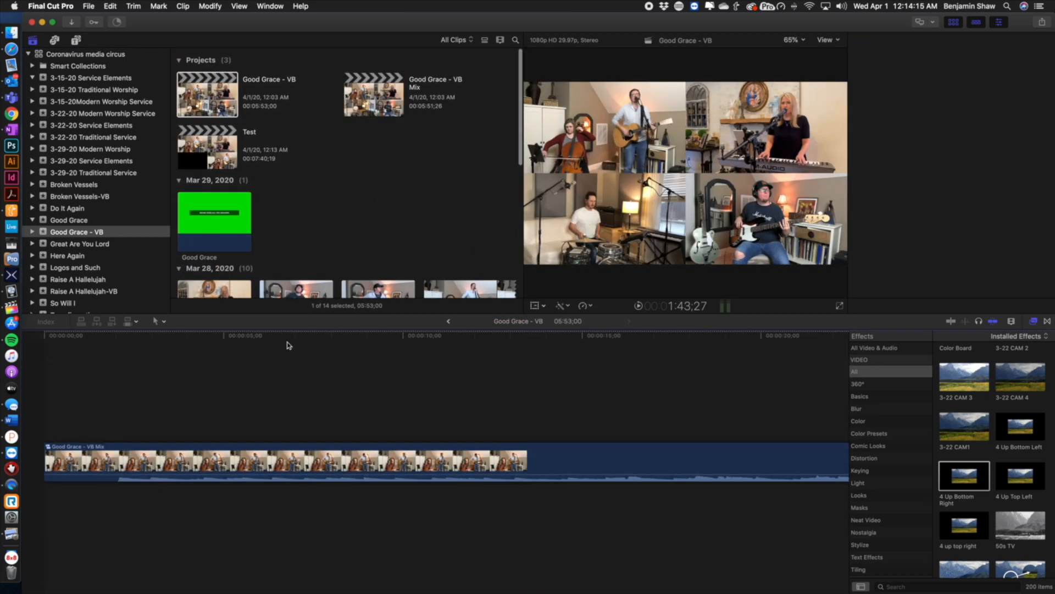
click(134, 453)
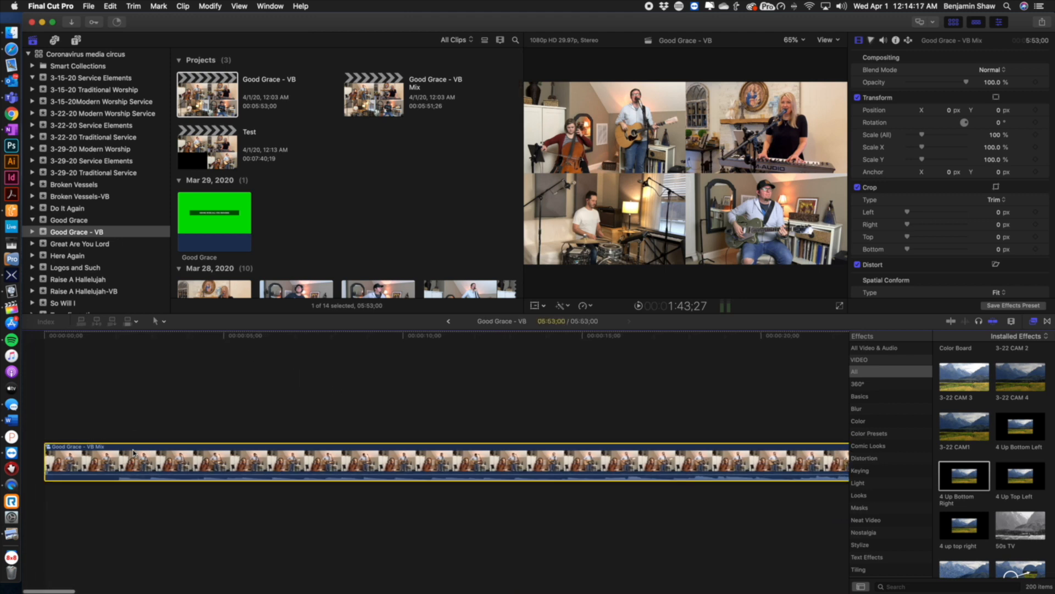
right_click(134, 453)
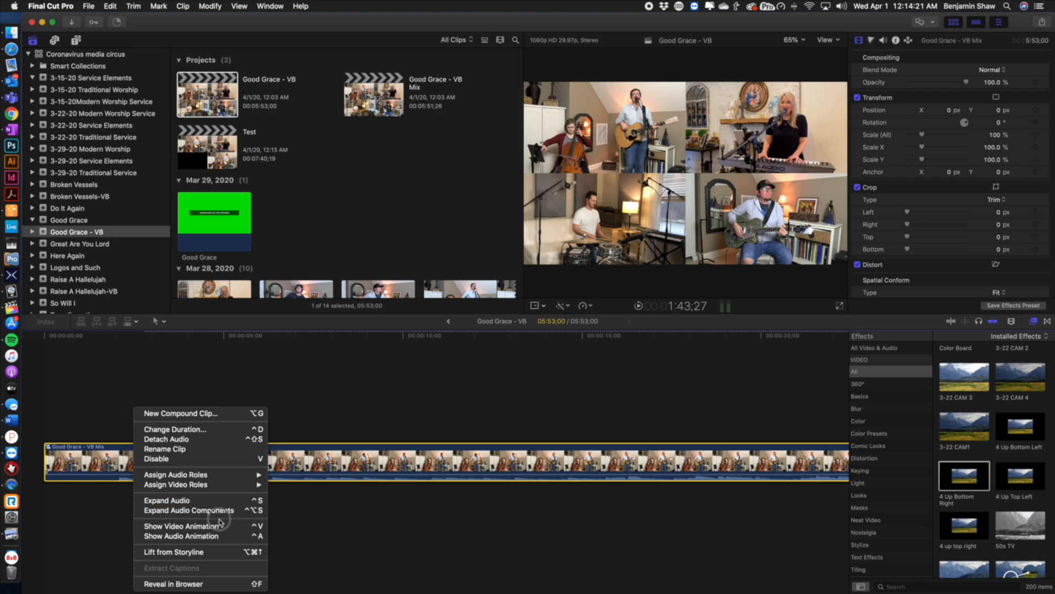
click(377, 398)
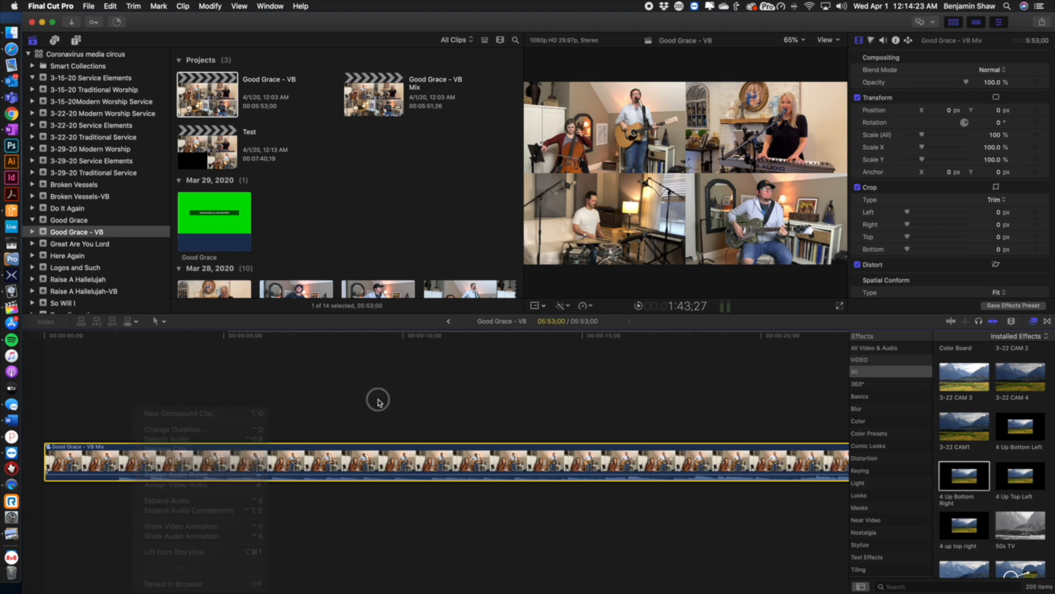
click(377, 398)
double_click(344, 456)
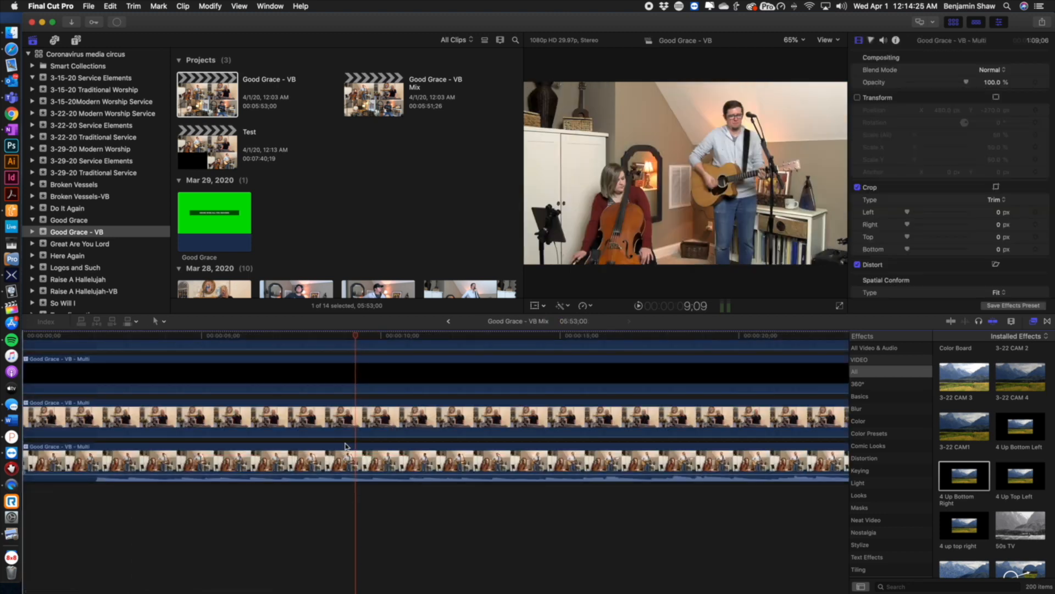
Scrub through the stacked multicam clips inside the compound clip to review where the angle cuts fall
scroll(344, 447, right, 10)
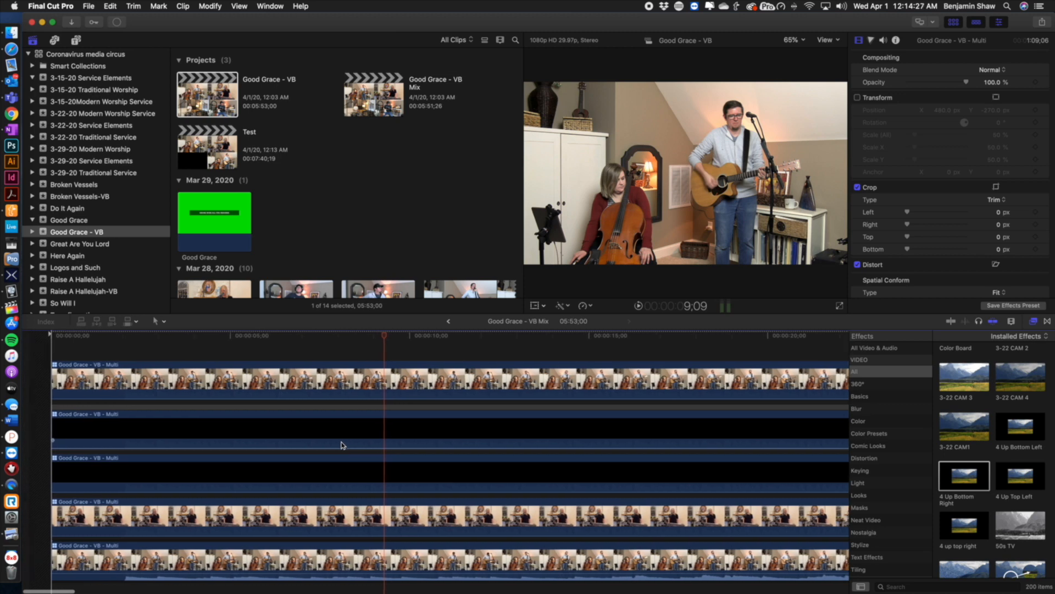
scroll(387, 455, right, 15)
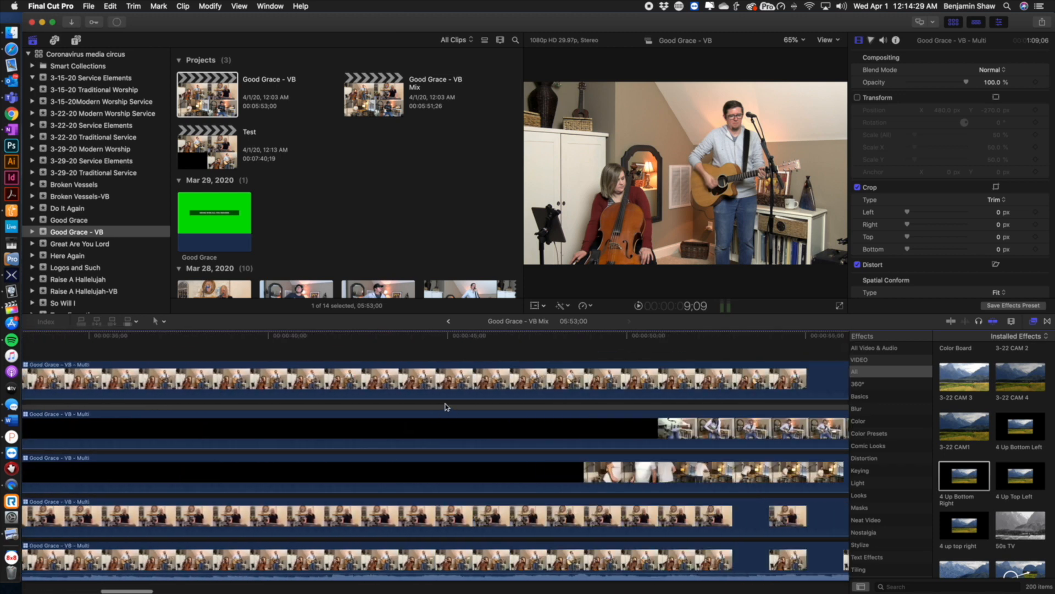
scroll(625, 383, right, 5)
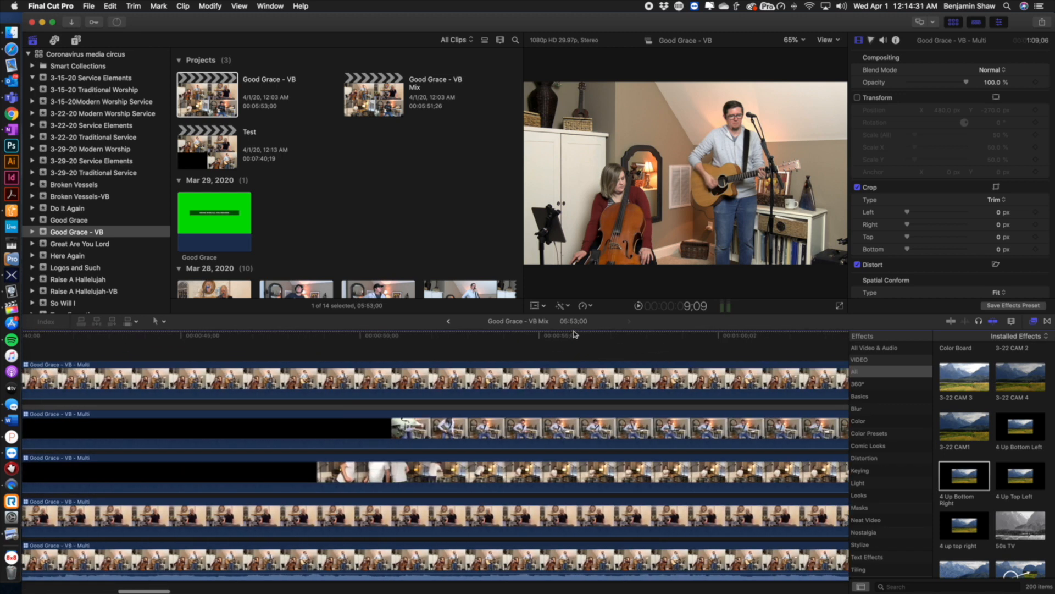
key(ctrl+Right)
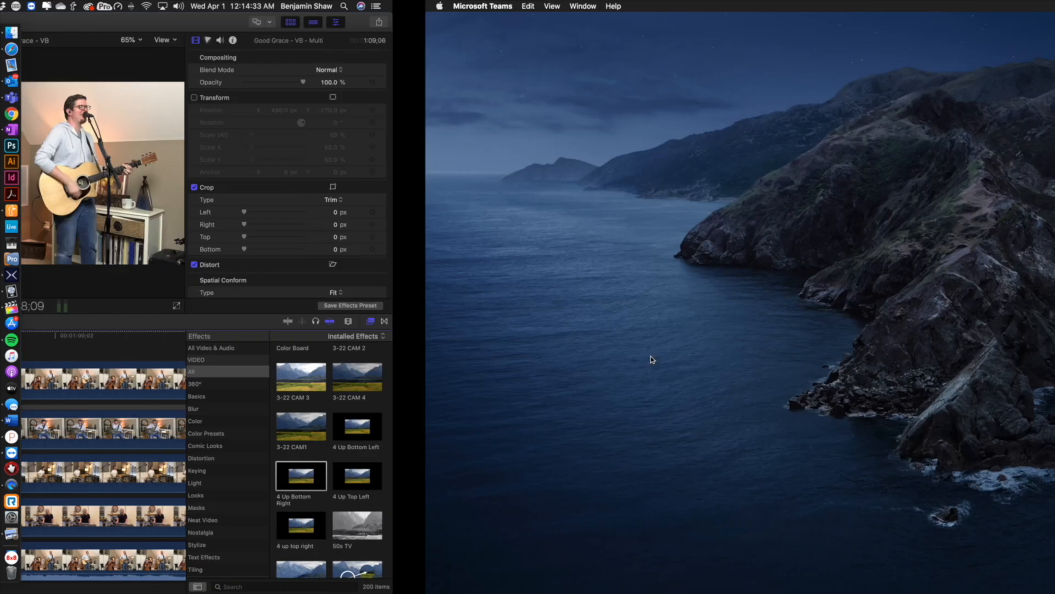
key(ctrl+Left)
scroll(610, 369, right, 15)
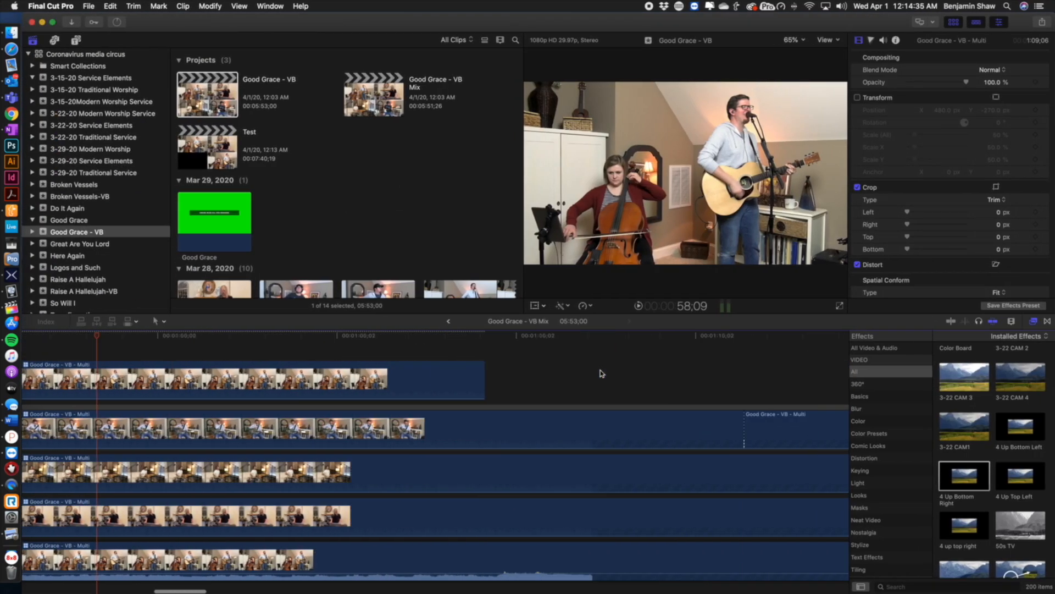
click(463, 337)
click(566, 343)
click(501, 353)
drag(500, 351, 292, 353)
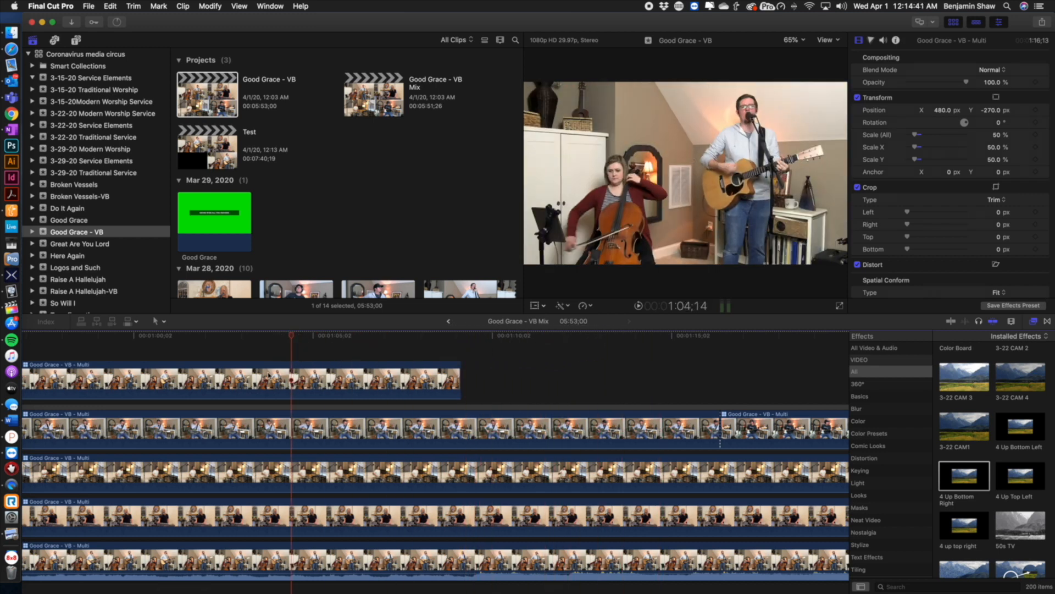
scroll(268, 375, left, 10)
scroll(267, 375, left, 15)
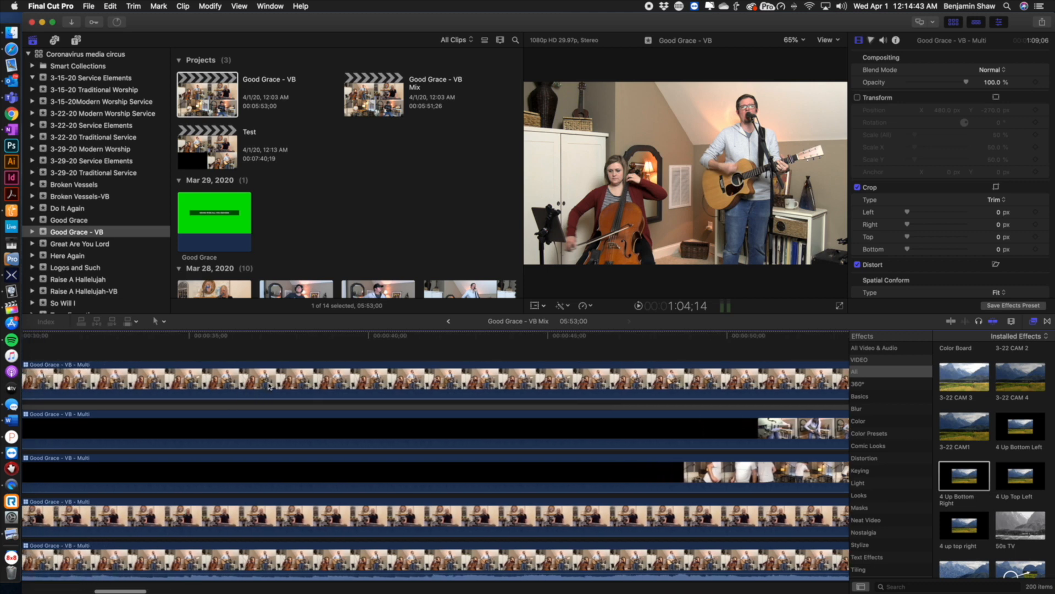
scroll(269, 386, right, 15)
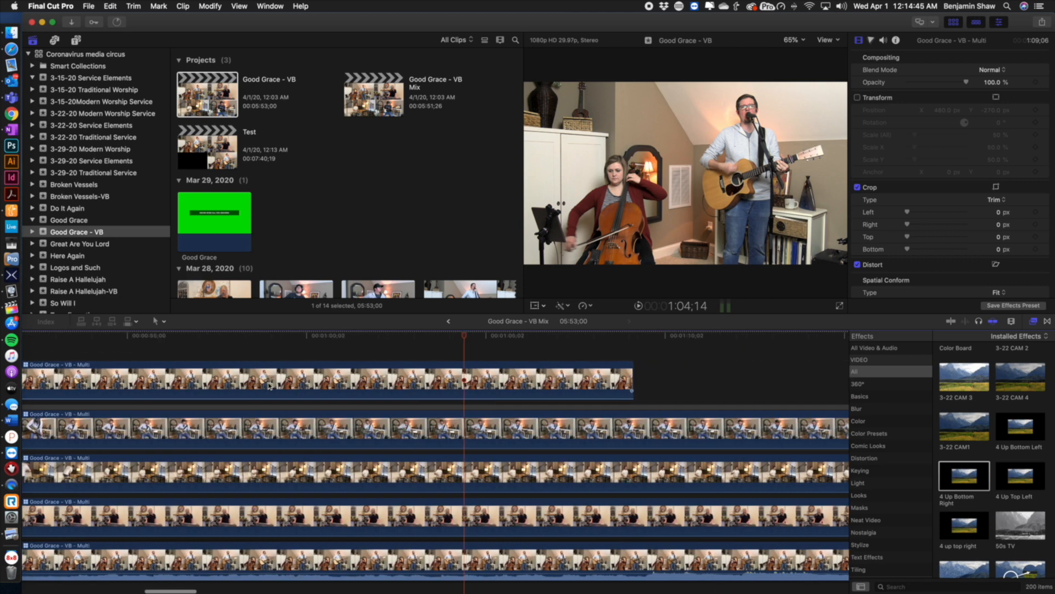
drag(317, 336, 487, 333)
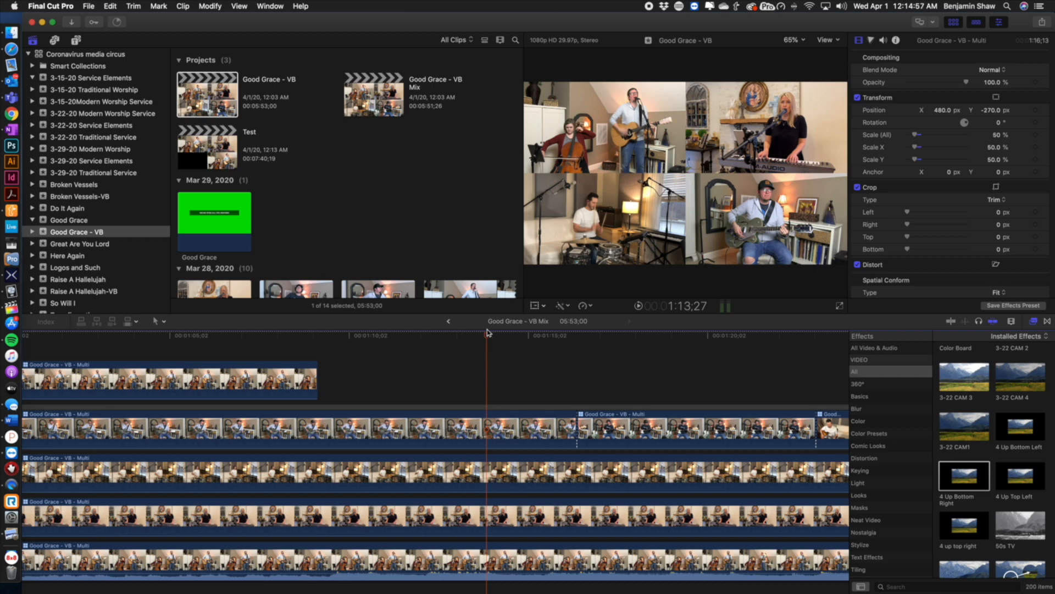
drag(488, 339, 536, 334)
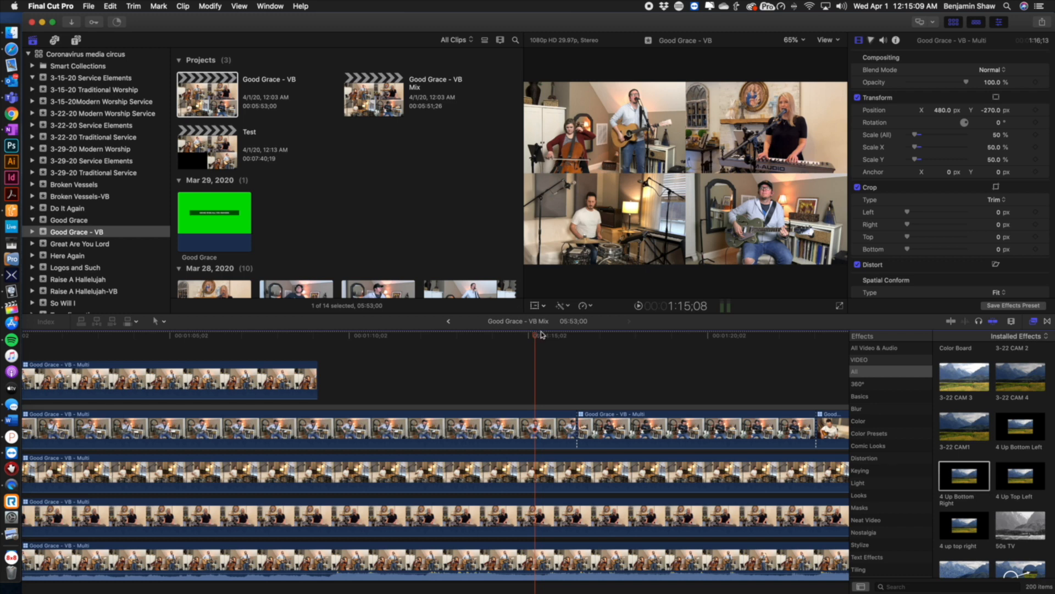
drag(536, 338, 761, 349)
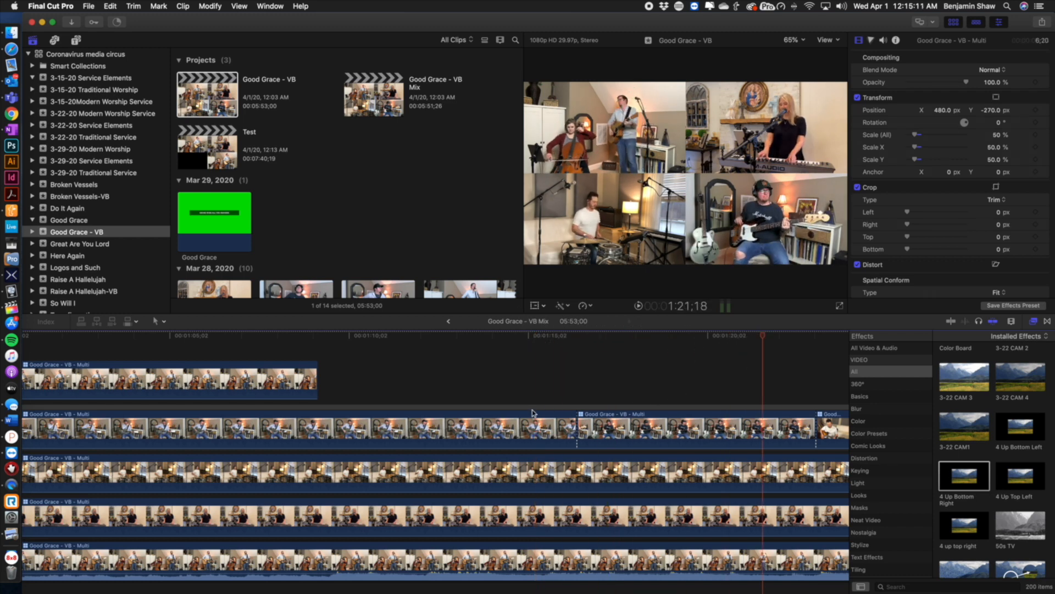
scroll(494, 385, right, 10)
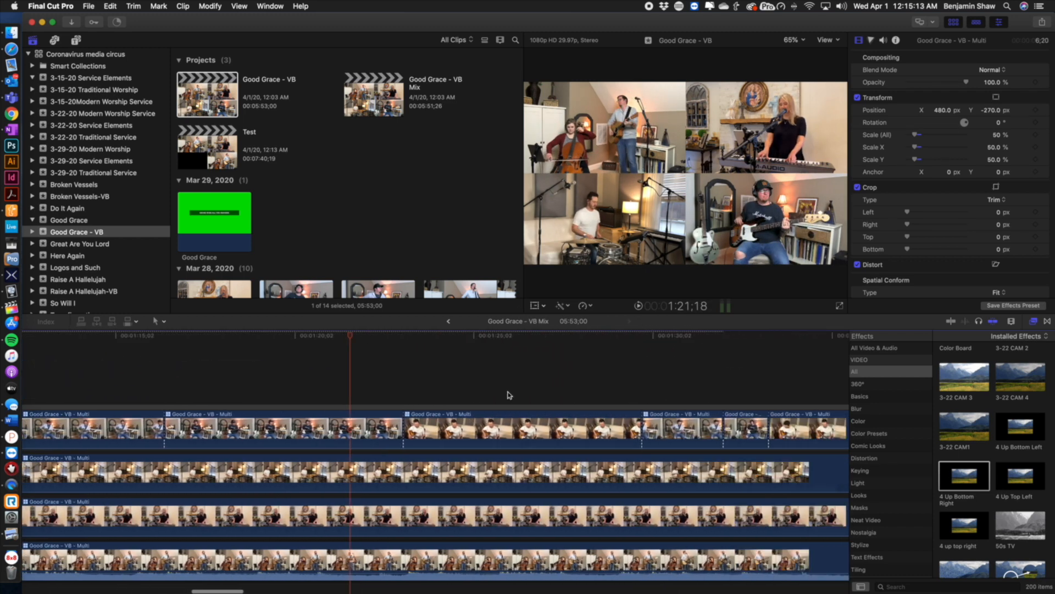
drag(352, 342, 156, 378)
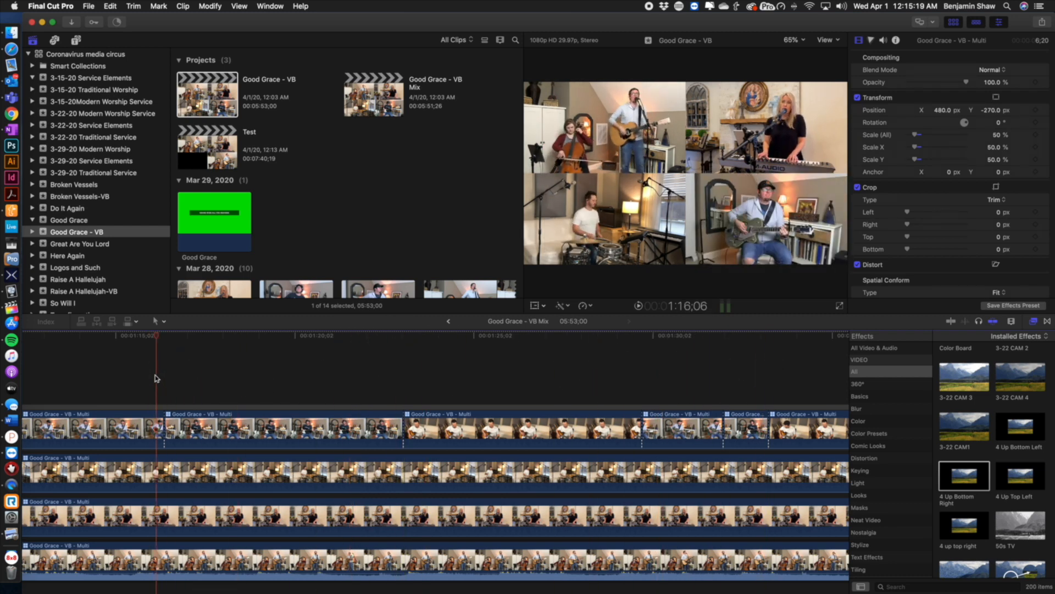
Select the angle cut on the top clip, park the playhead, and show the Angles view in the viewer
click(406, 430)
mouse_move(404, 429)
mouse_down()
mouse_move(419, 430)
mouse_move(374, 430)
mouse_move(411, 430)
mouse_move(401, 429)
mouse_up()
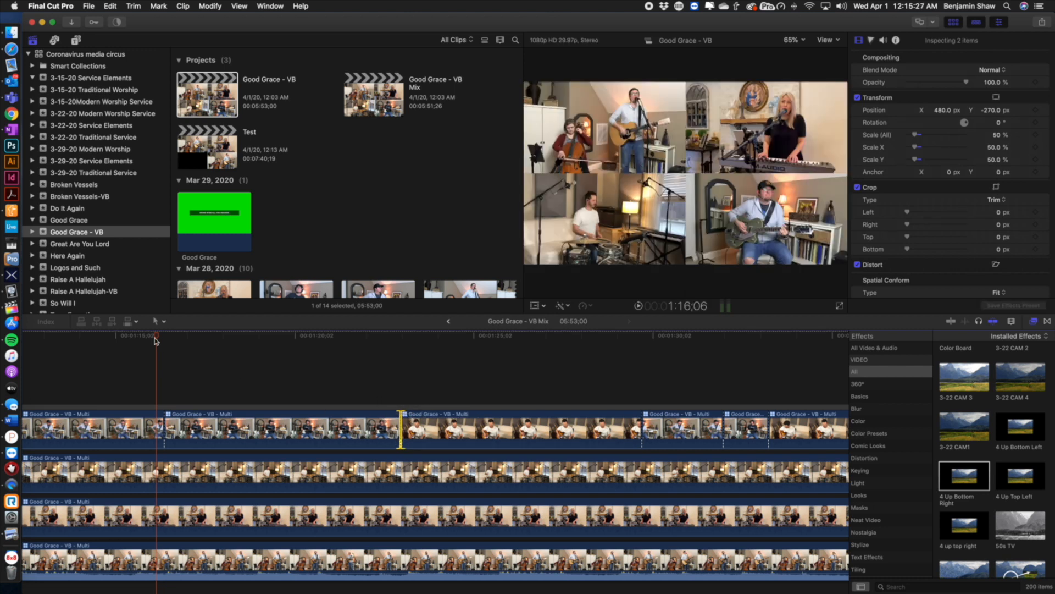
drag(156, 337, 165, 337)
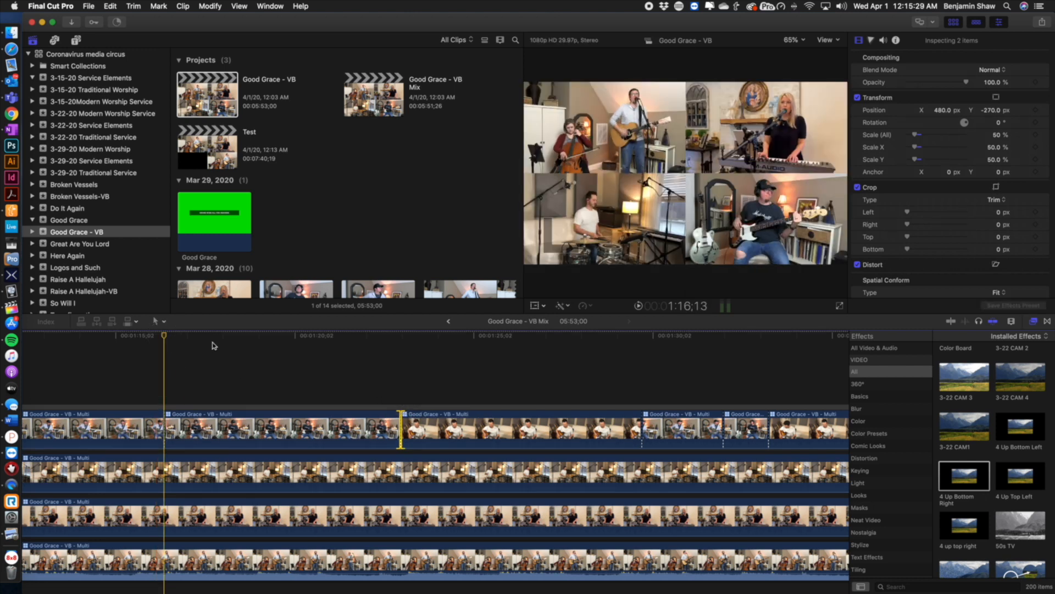
click(243, 5)
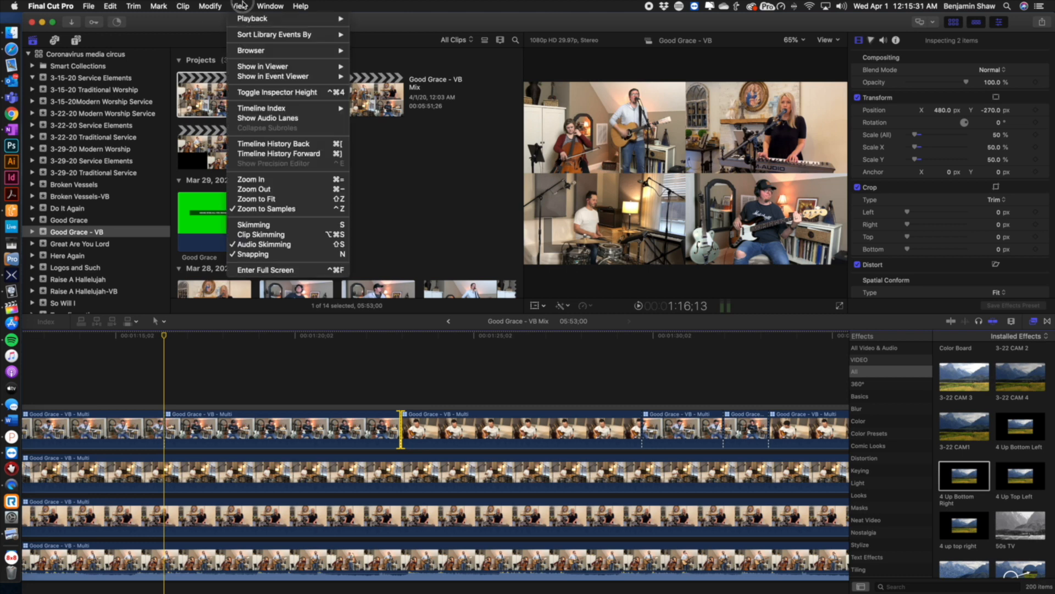
mouse_move(267, 67)
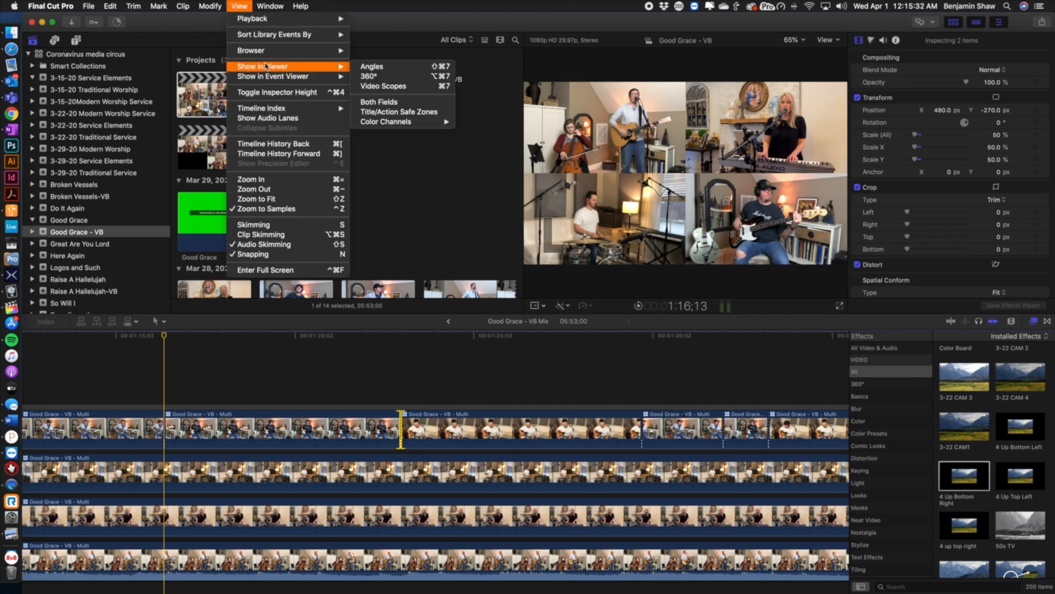
click(393, 67)
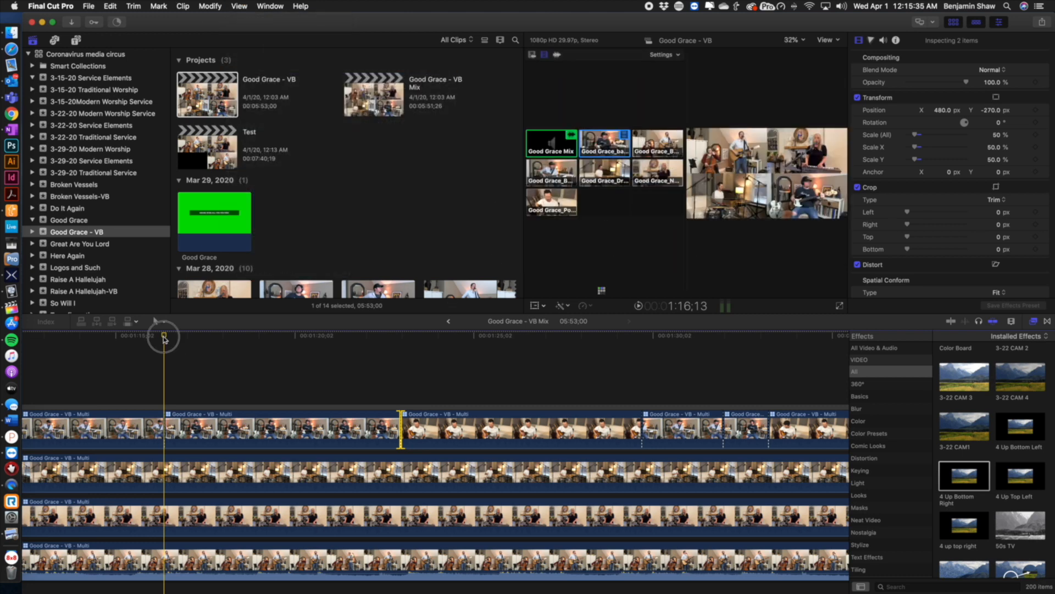
Switch between several angles while the clip plays, then undo all five angle switches
key(space)
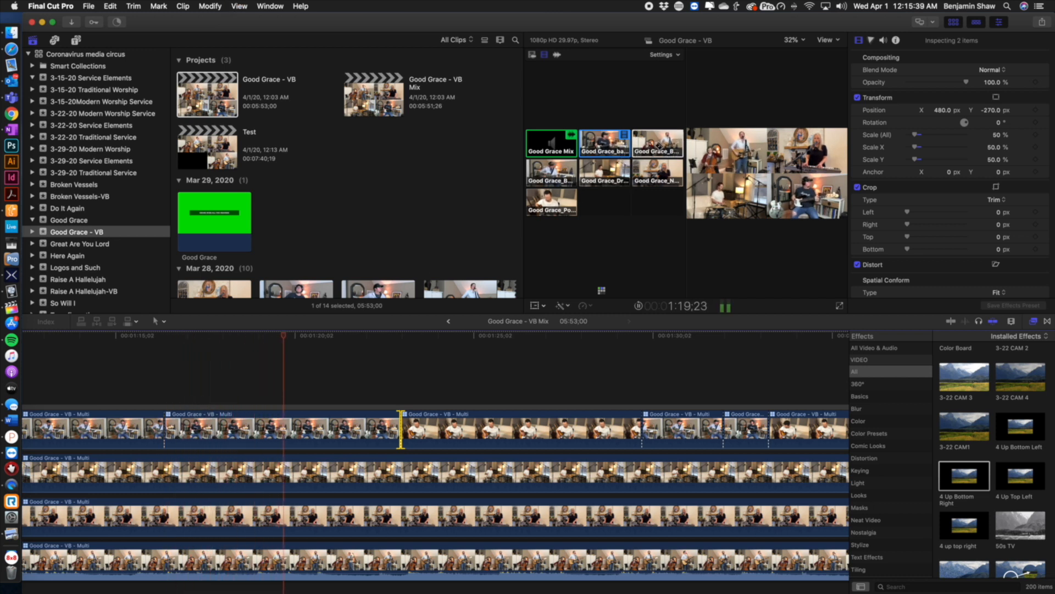
click(661, 145)
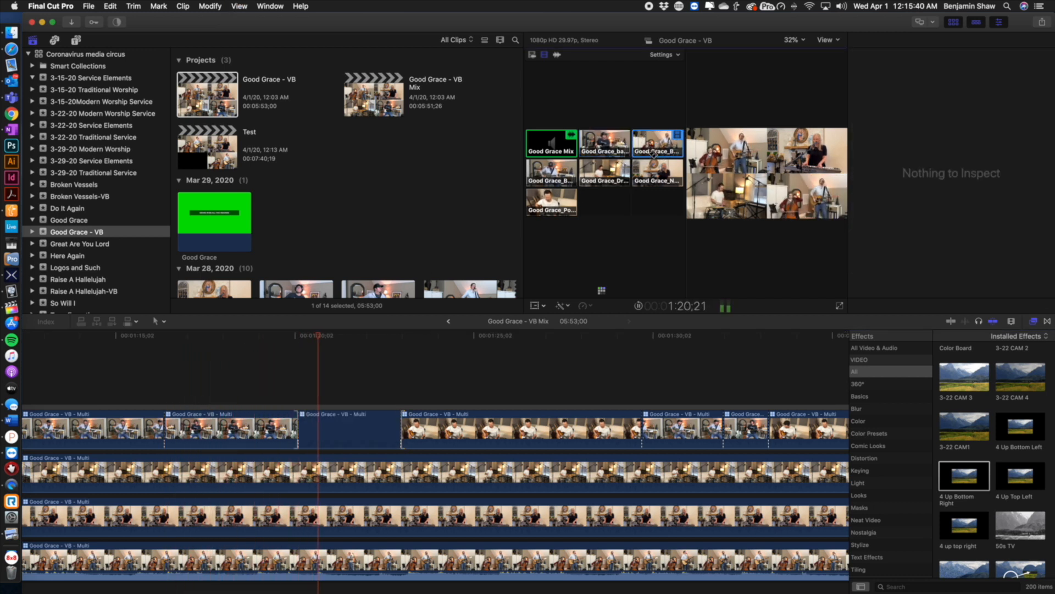
click(604, 172)
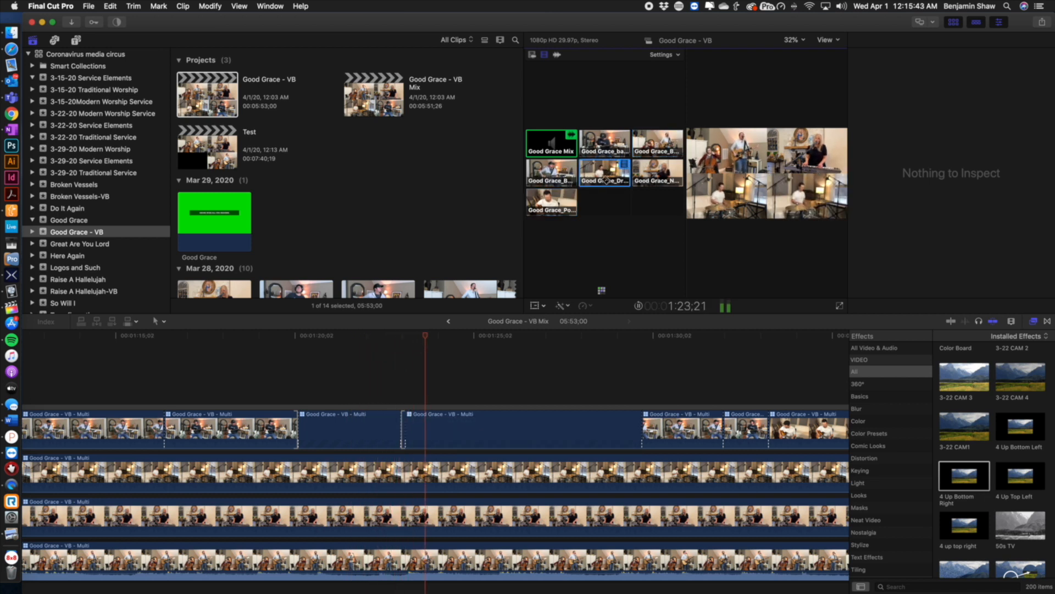
click(658, 172)
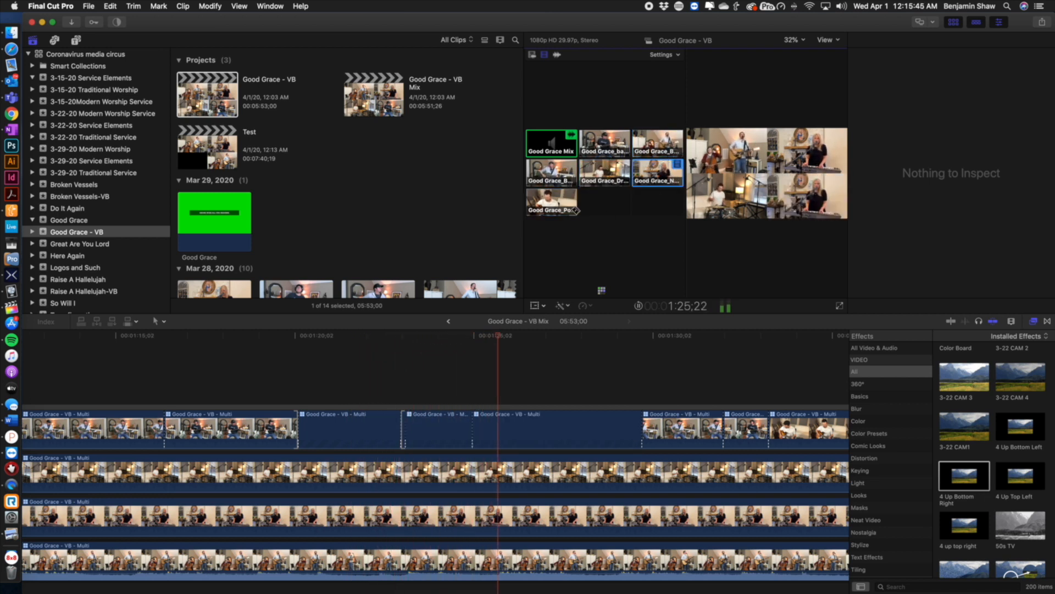
click(557, 202)
click(551, 172)
click(607, 174)
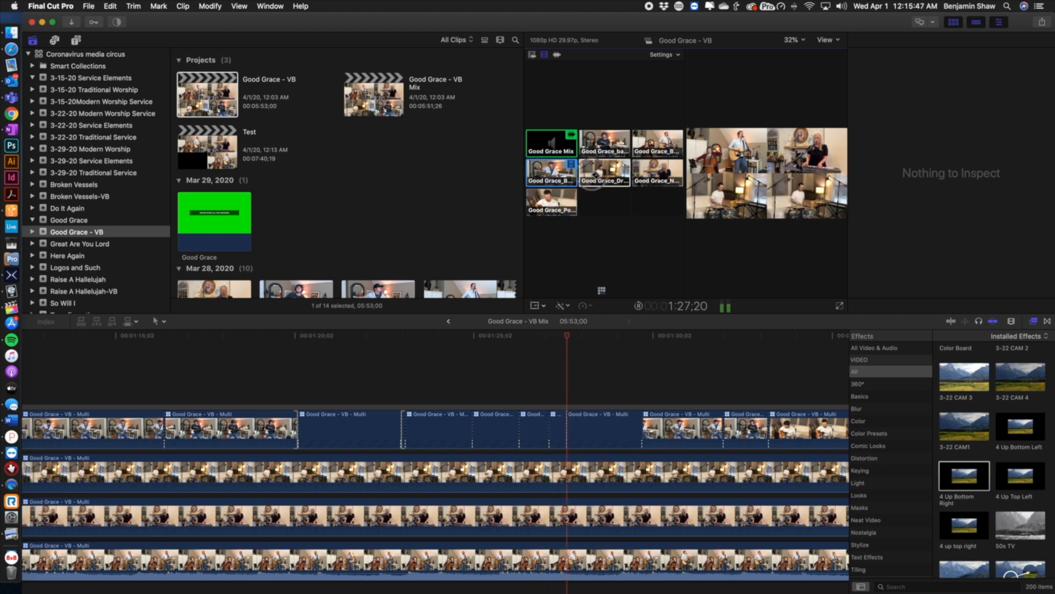
key(space)
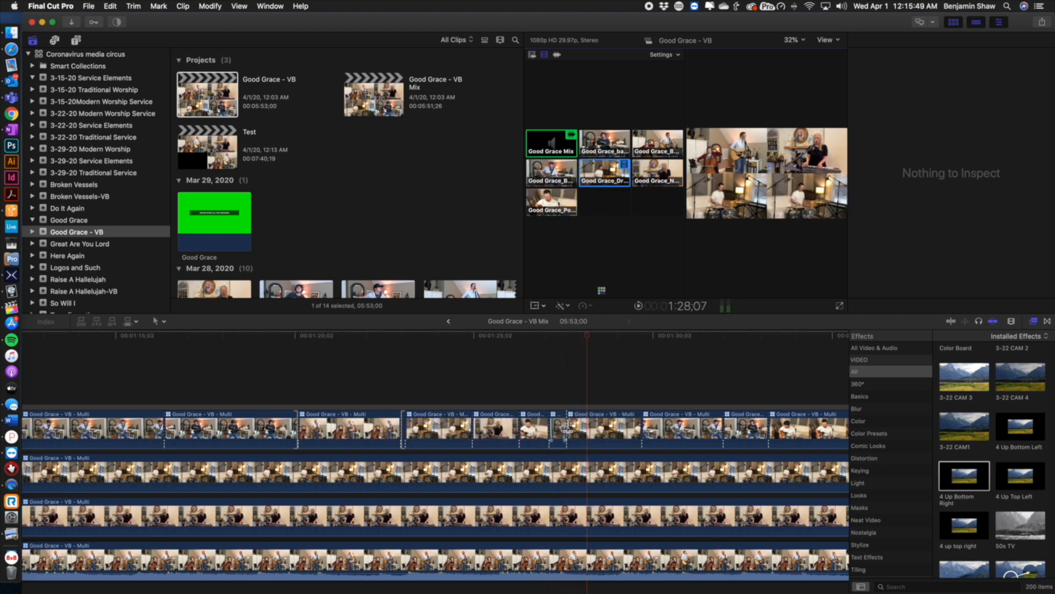
key(super+z)
key(super+z)
key(super+z)
key(super+z)
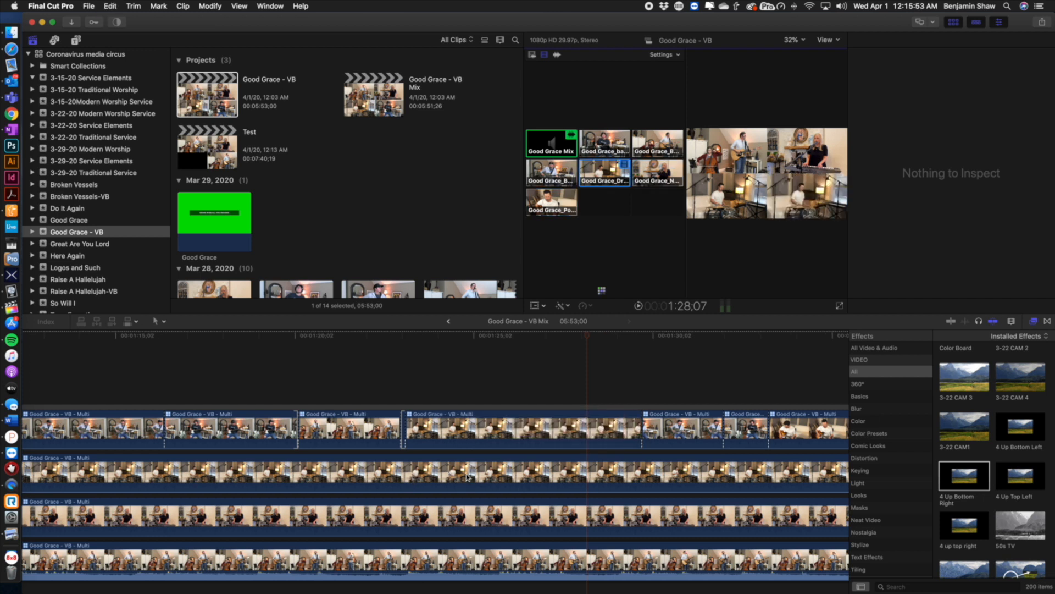
key(super+z)
key(super+z)
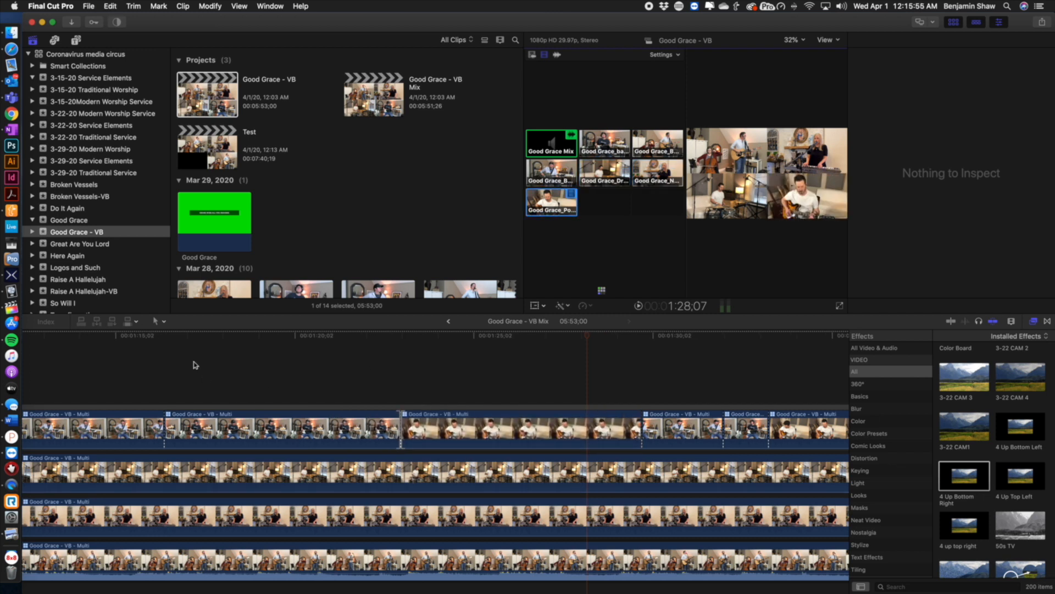
Play and scrub through the compound clip to review the angle cuts on the stacked multicam clips
click(163, 335)
key(space)
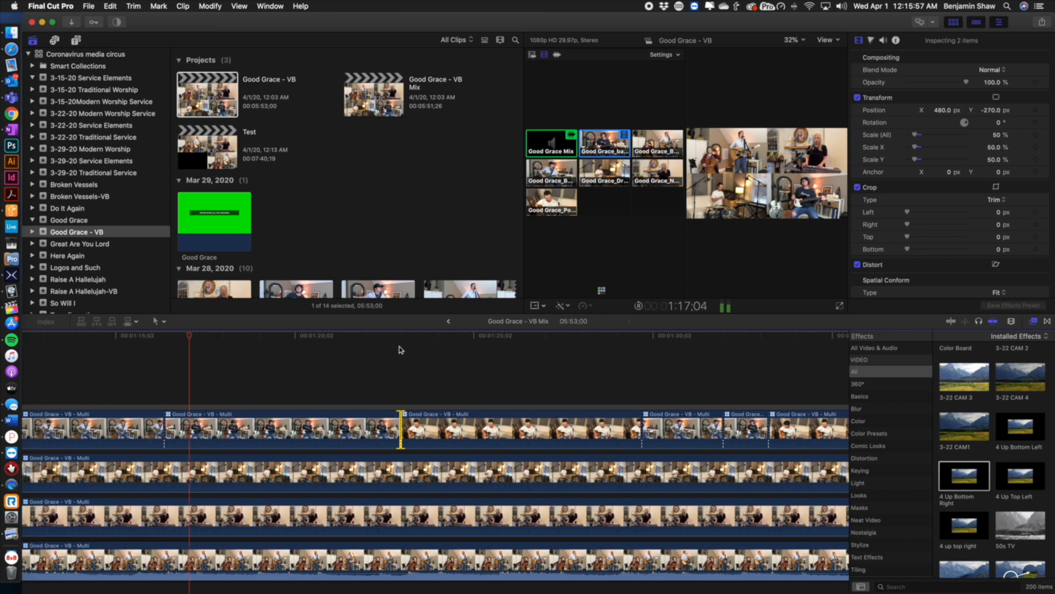
drag(396, 342, 400, 338)
key(space)
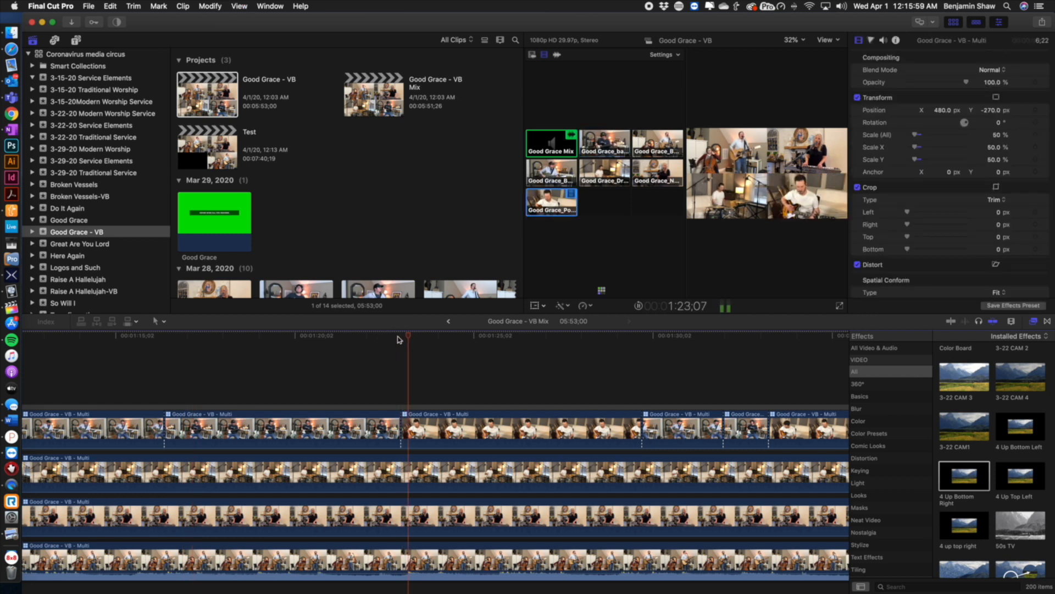
click(637, 334)
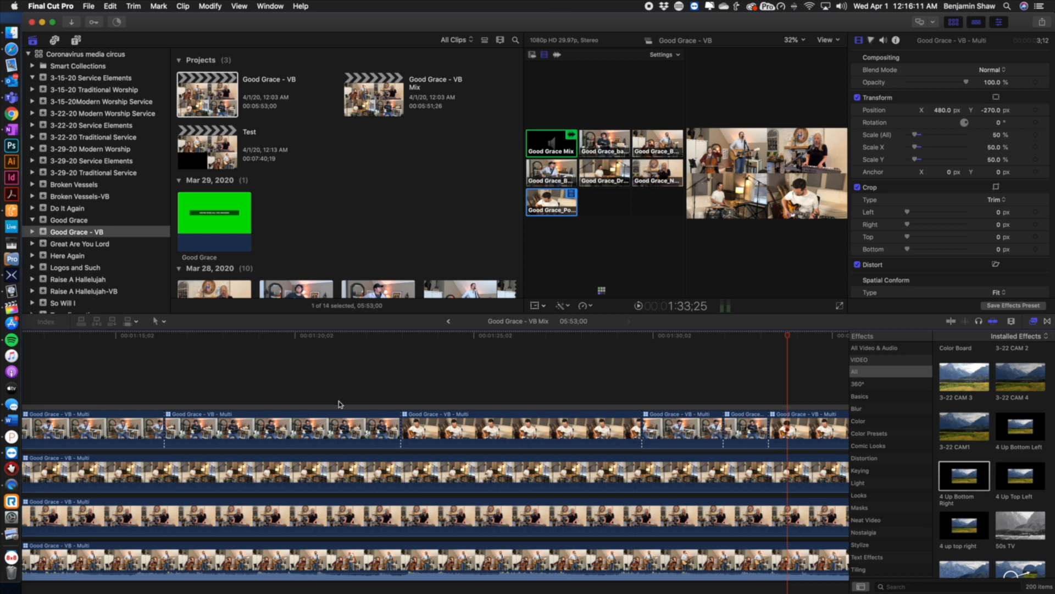
Scroll along the timeline to inspect the angle cuts across the rest of the song
scroll(453, 328, left, 3)
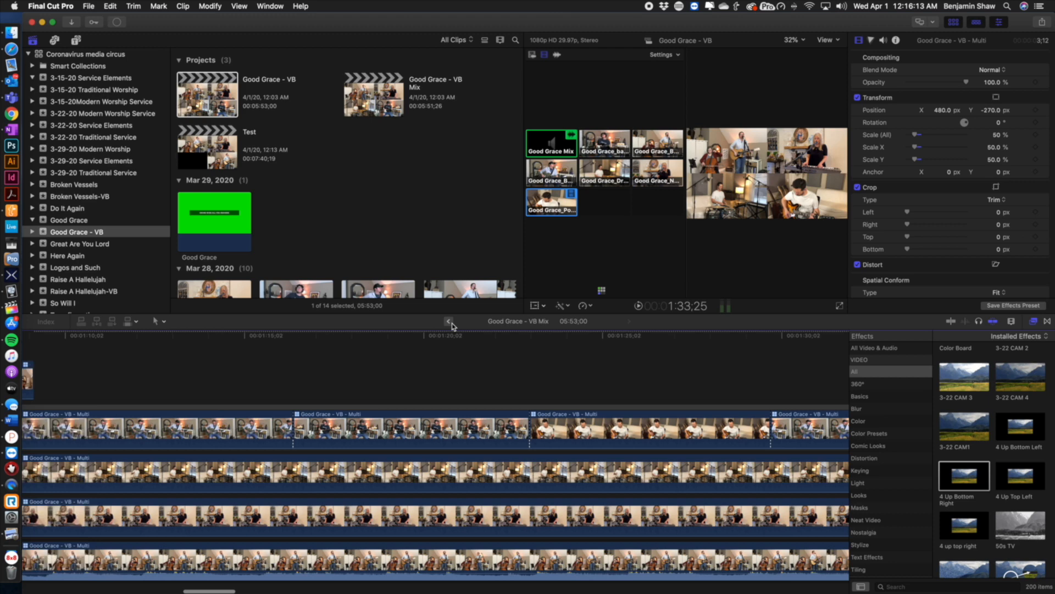
scroll(494, 365, right, 20)
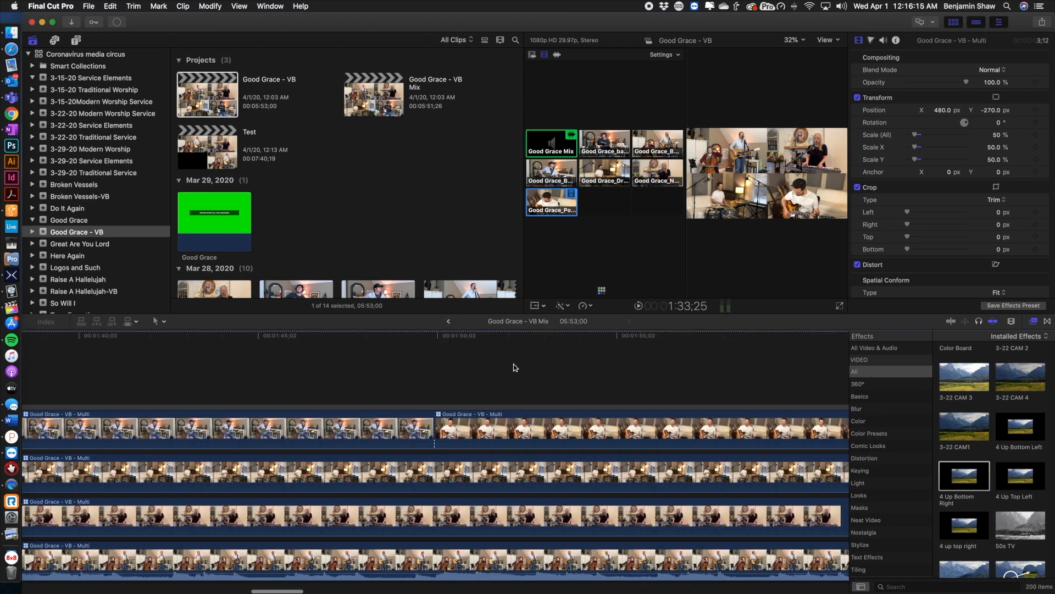
scroll(514, 367, right, 12)
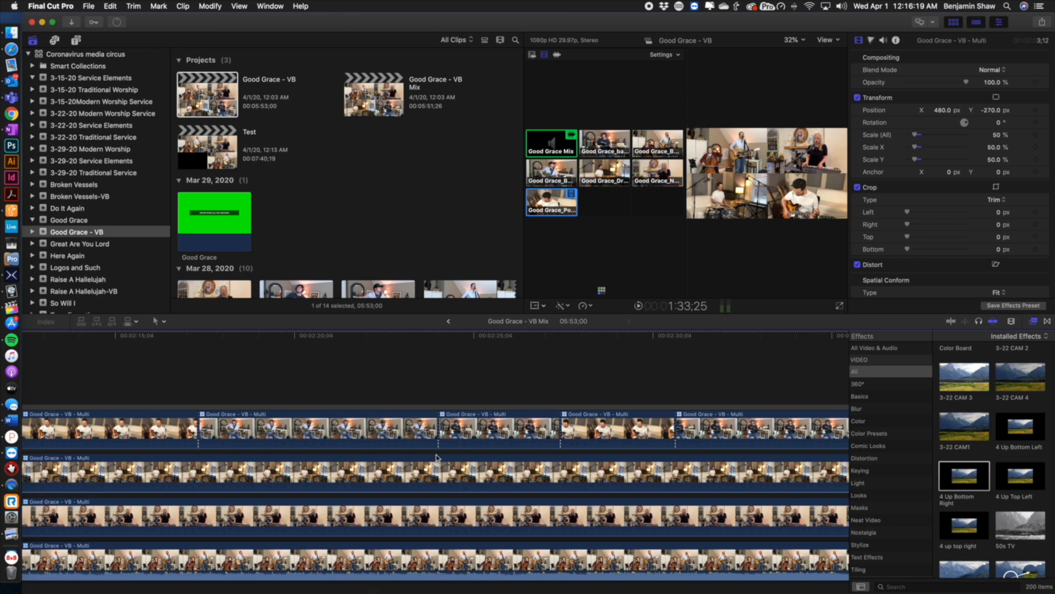
scroll(379, 451, left, 15)
scroll(374, 450, left, 8)
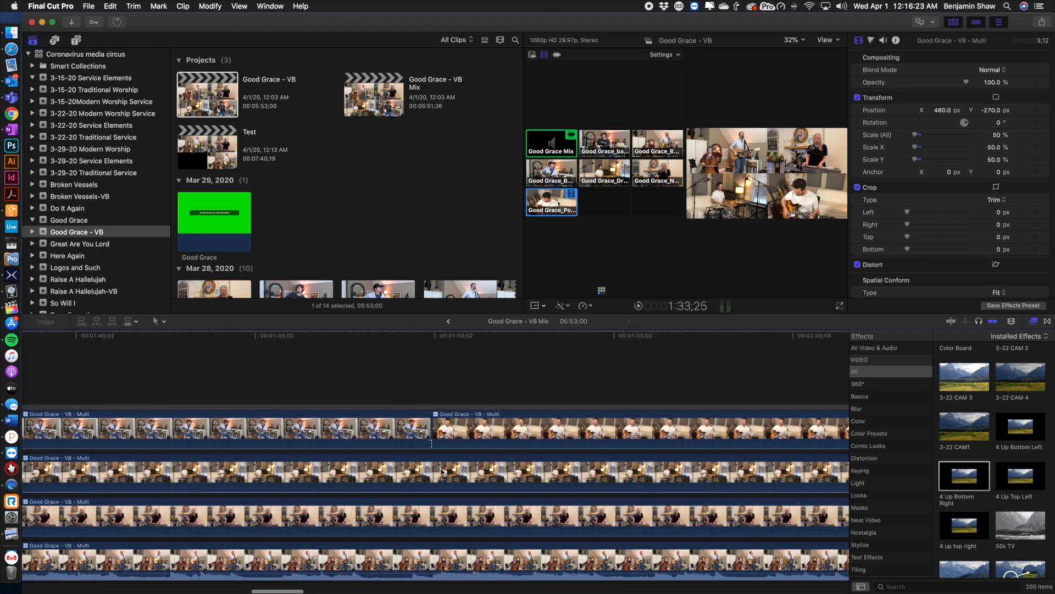
scroll(446, 470, left, 3)
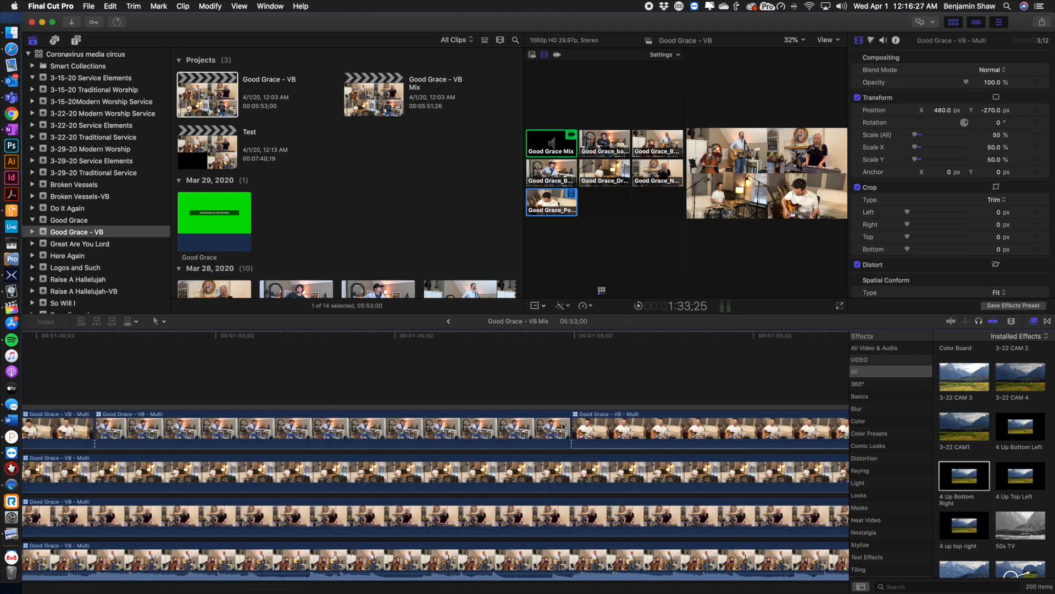
scroll(439, 457, left, 8)
scroll(439, 457, left, 7)
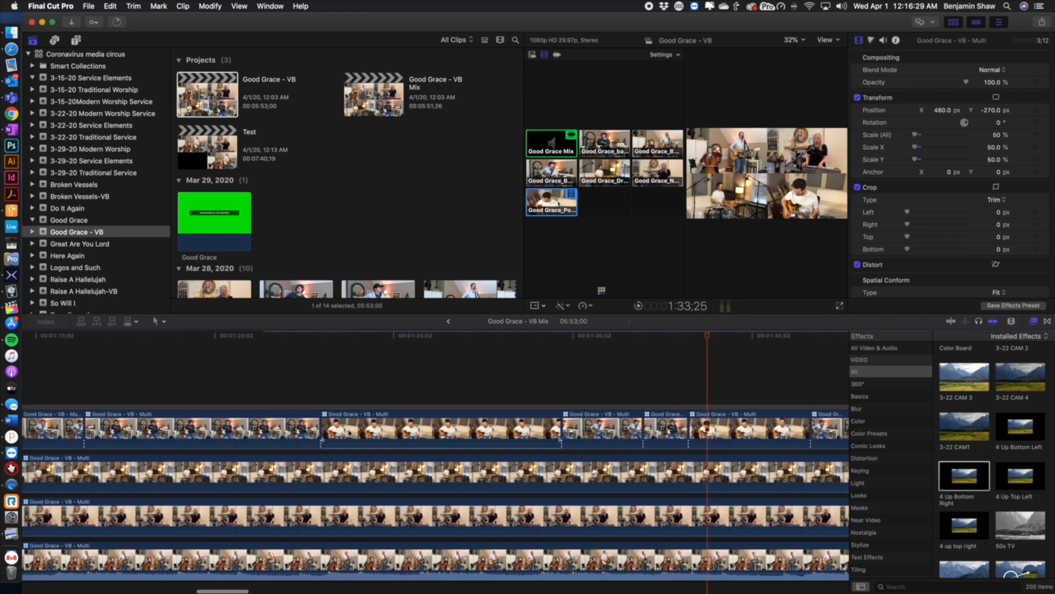
Leave the compound clip and open the Raise A Hallelujah project from the Raise A Hallelujah-VB event
click(447, 322)
scroll(82, 275, down, 2)
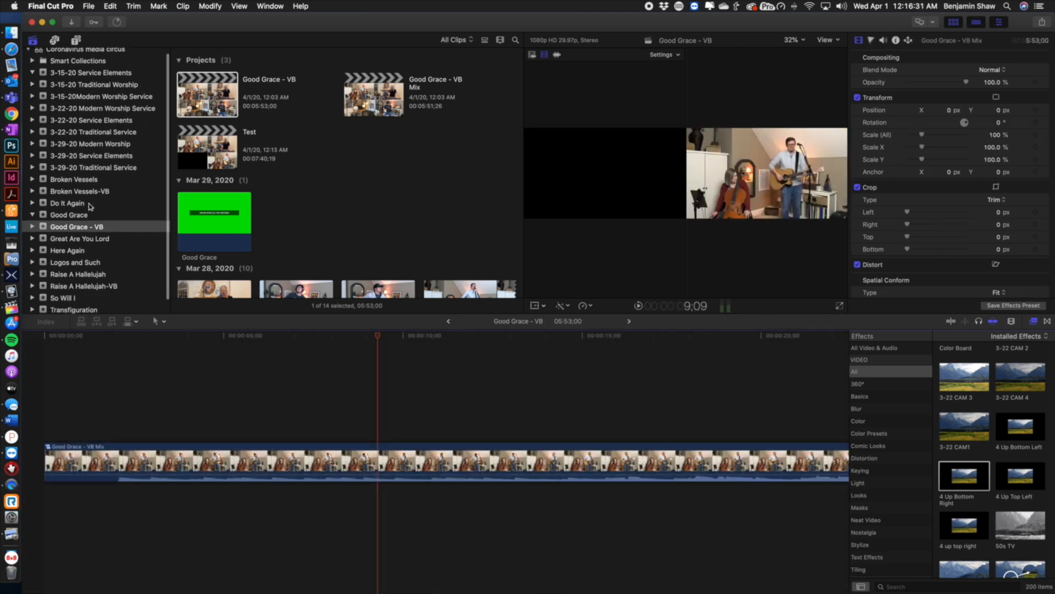
click(82, 281)
key(Return)
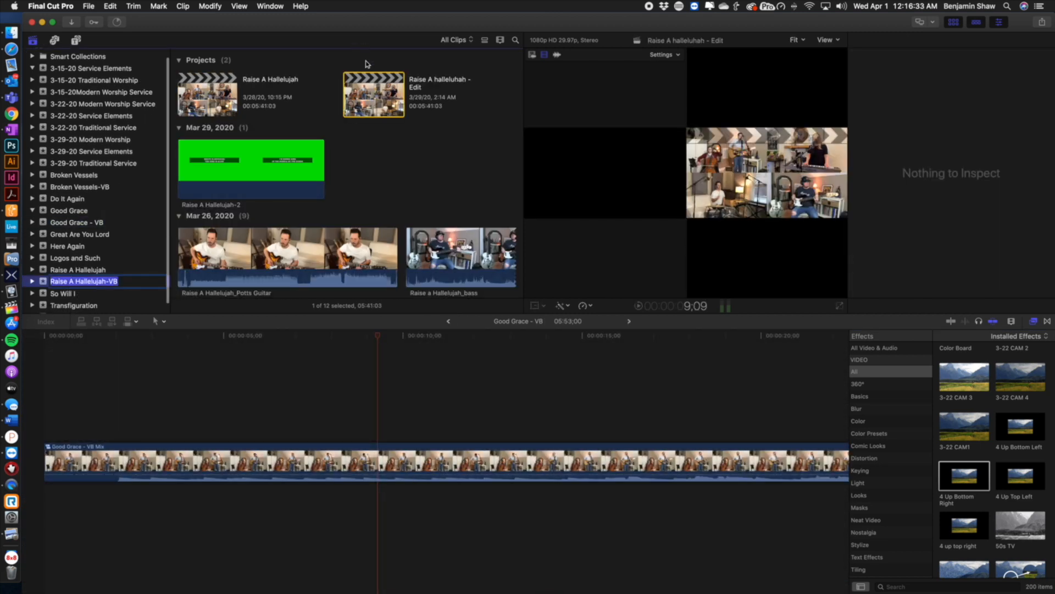
double_click(238, 93)
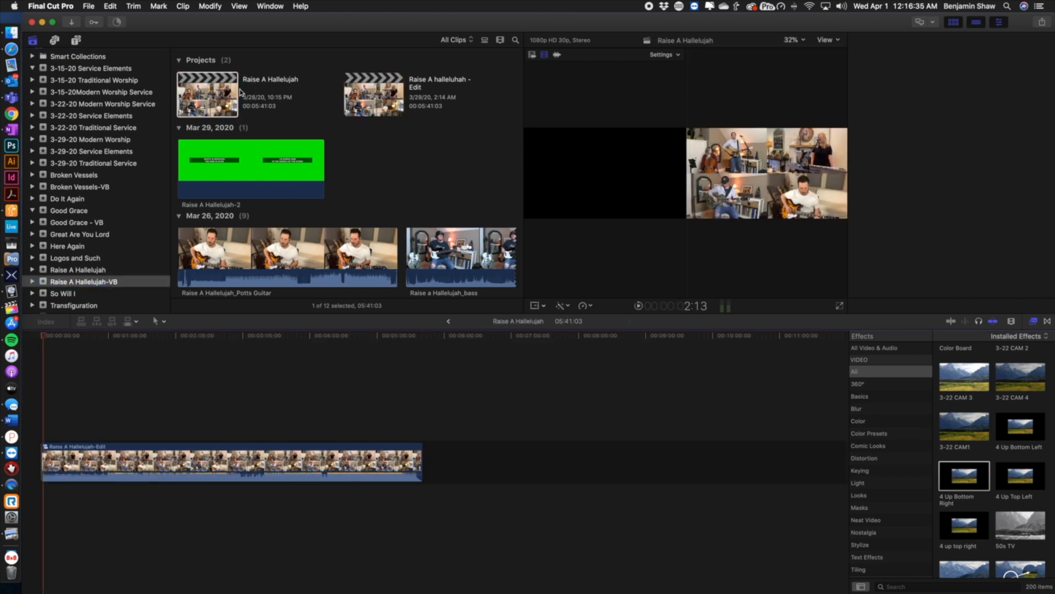
Step into the Raise A Hallelujah-Edit compound clip to show its stacked multicam clips
right_click(273, 475)
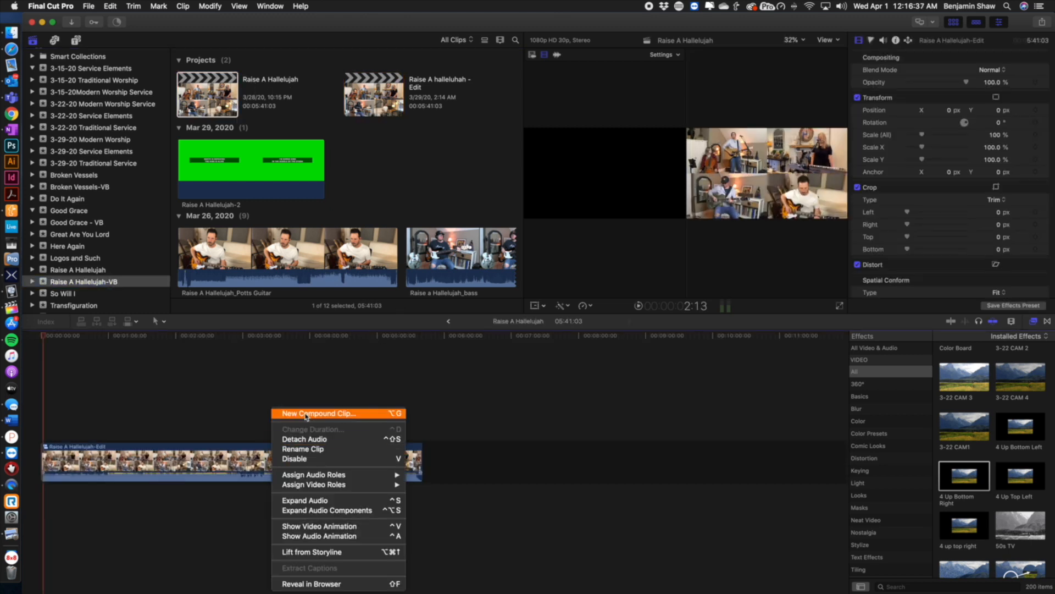
click(230, 471)
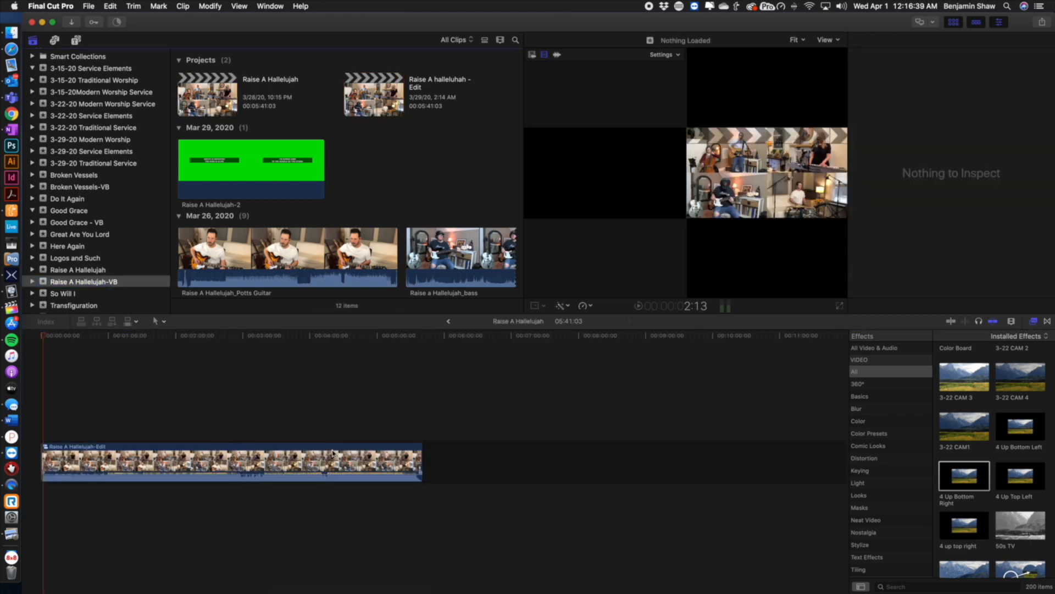
double_click(296, 452)
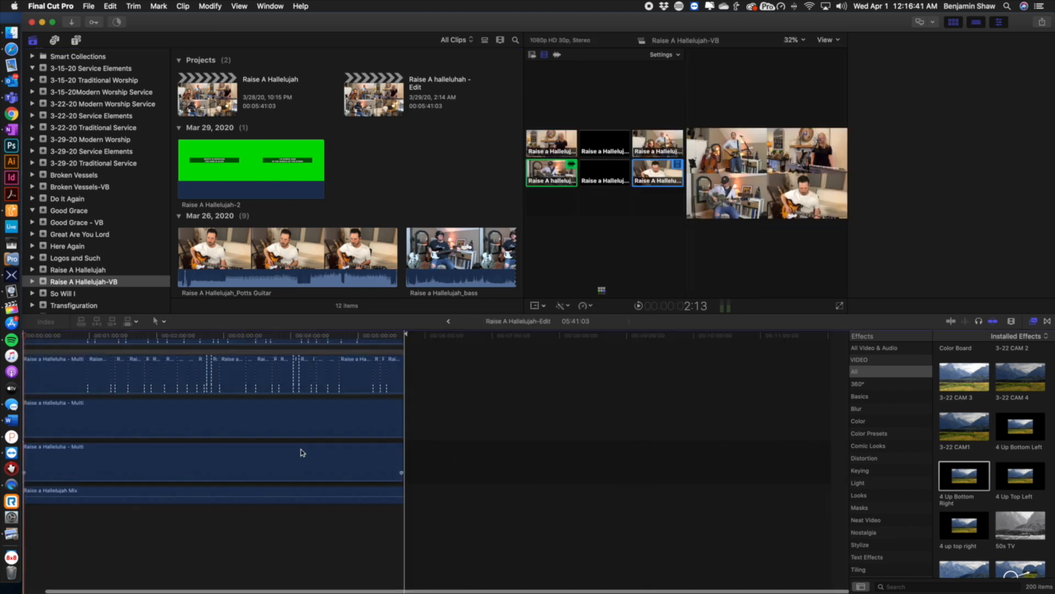
click(234, 427)
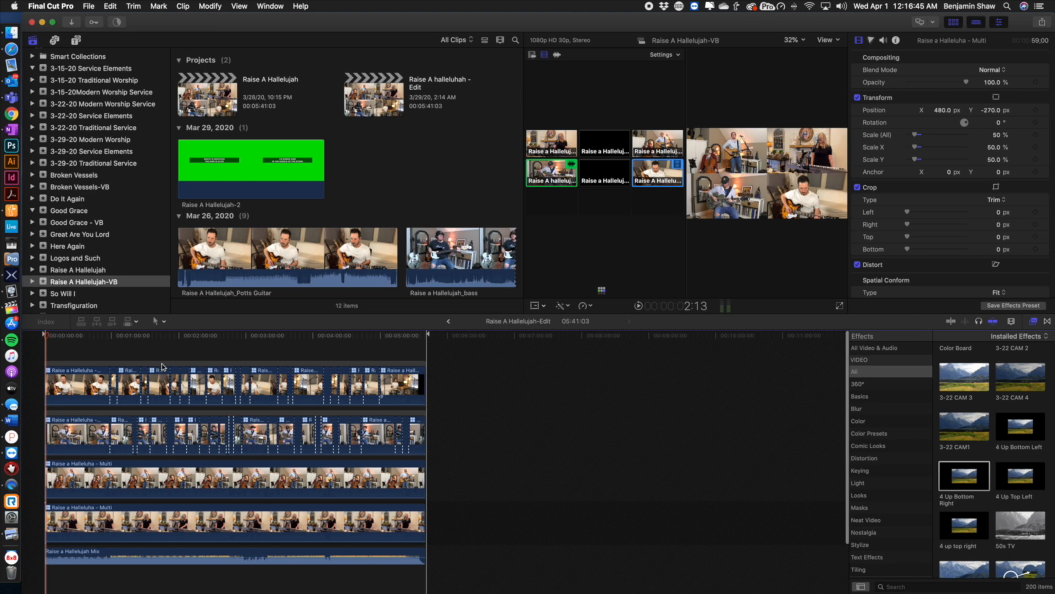
click(106, 443)
click(91, 413)
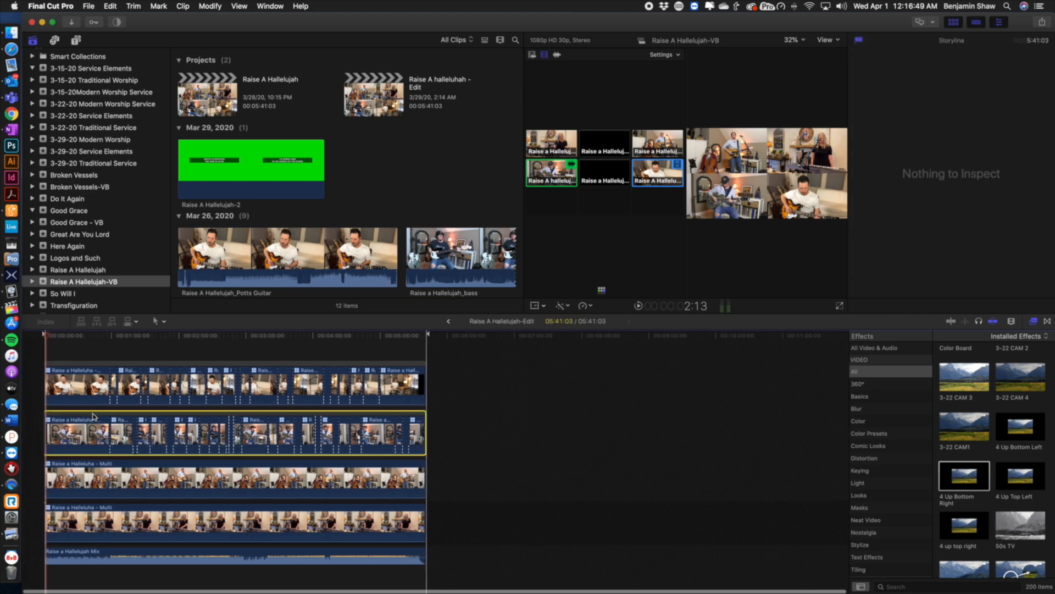
drag(92, 408, 97, 373)
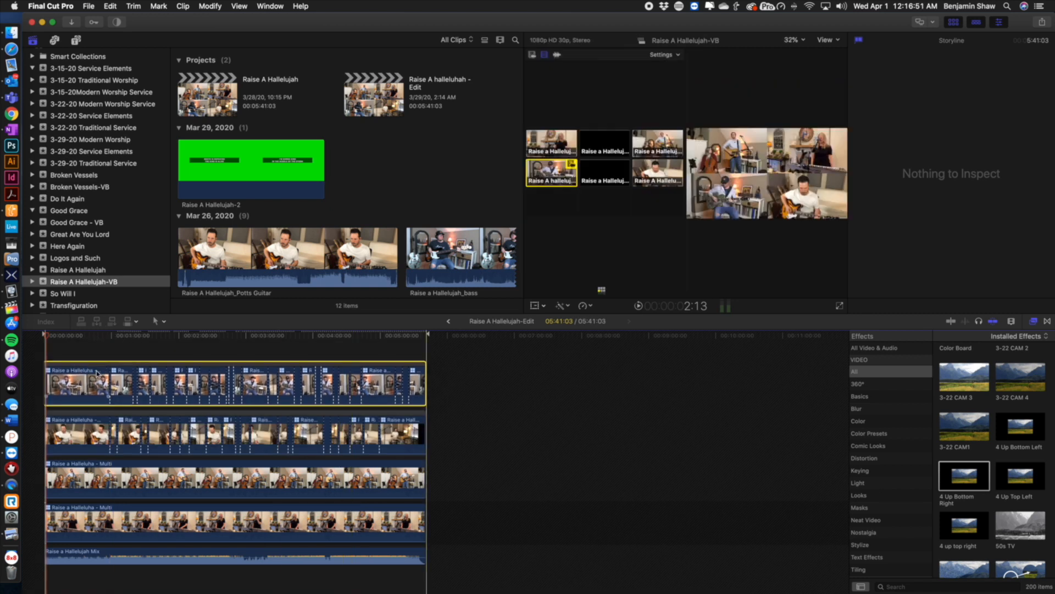
drag(55, 341, 110, 341)
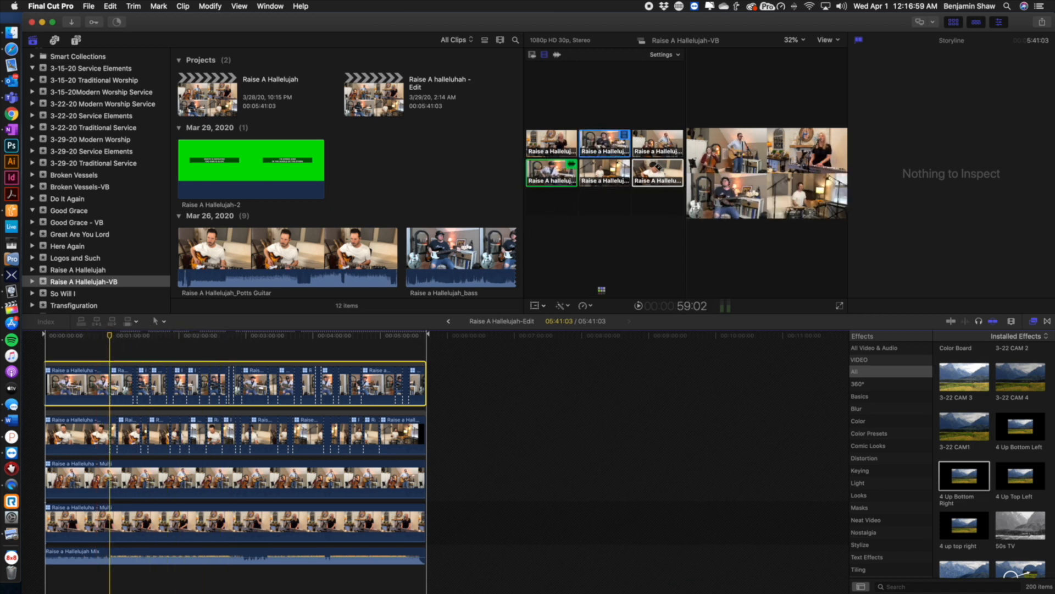
drag(239, 416, 236, 351)
Scrub through the stacked multicam clips to preview the layout and select the Raise A hallelujah - Edit project
drag(101, 344, 324, 383)
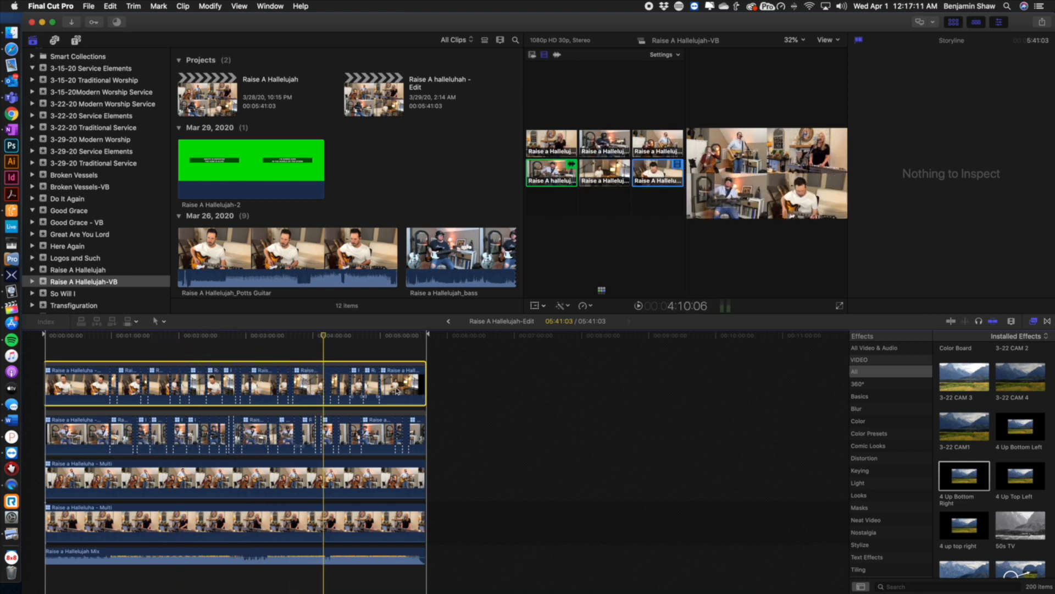
drag(325, 336, 385, 336)
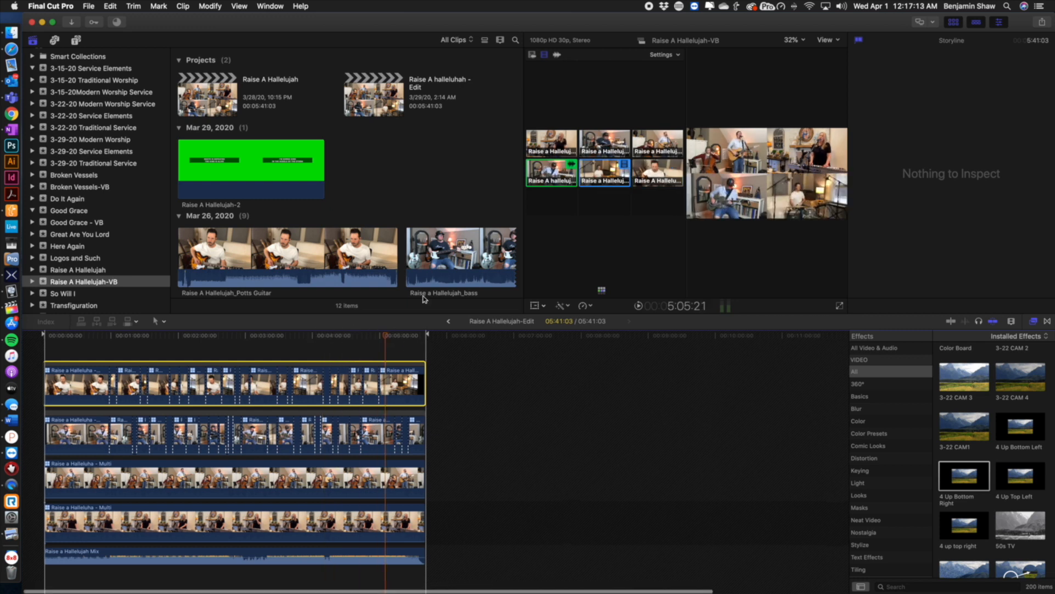
click(322, 65)
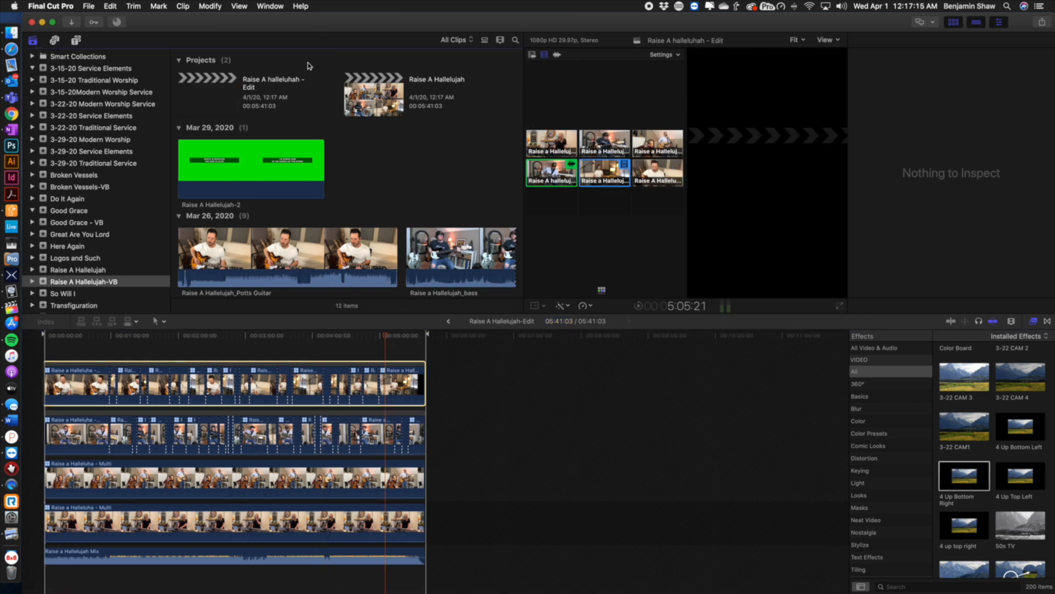